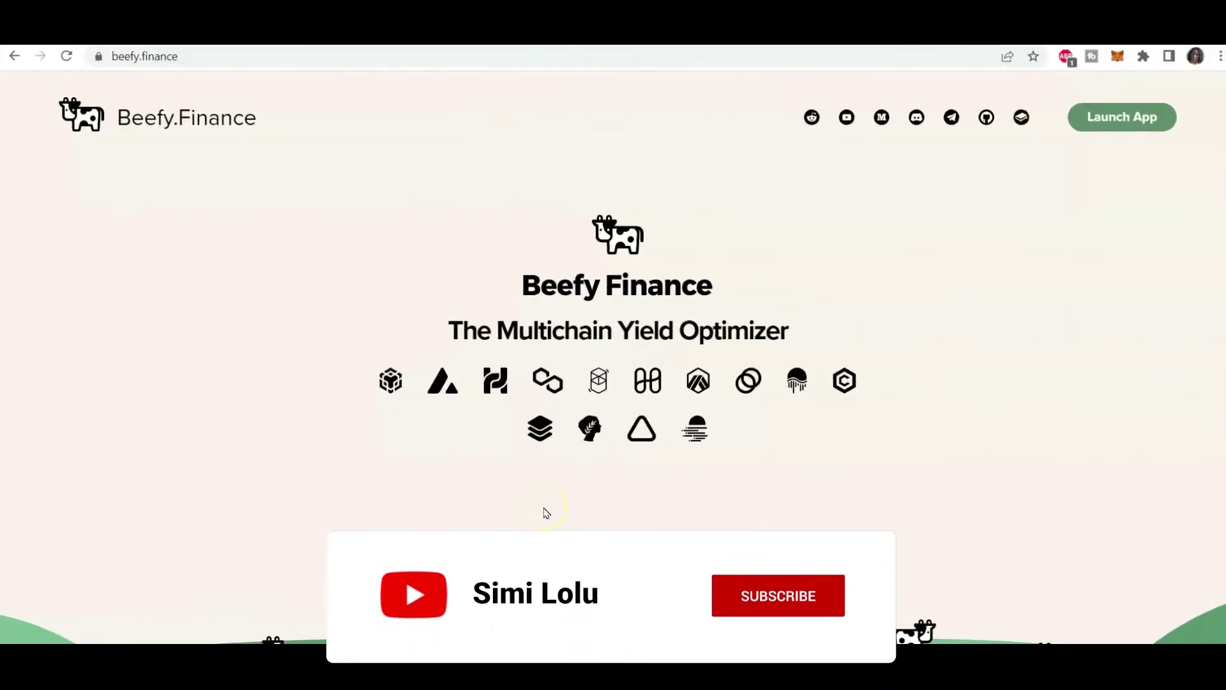
Launch the Beefy vault app from the beefy.finance homepage.
left_click(1144, 125)
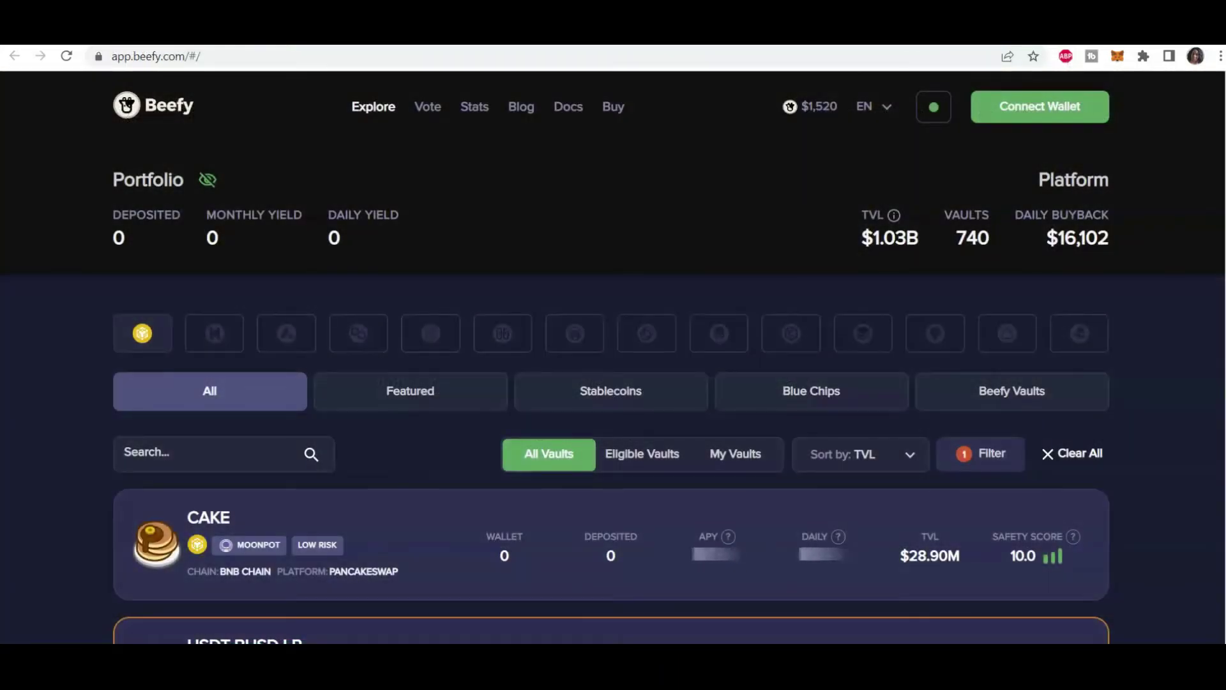
Start connecting a crypto wallet to the Beefy app.
left_click(1024, 109)
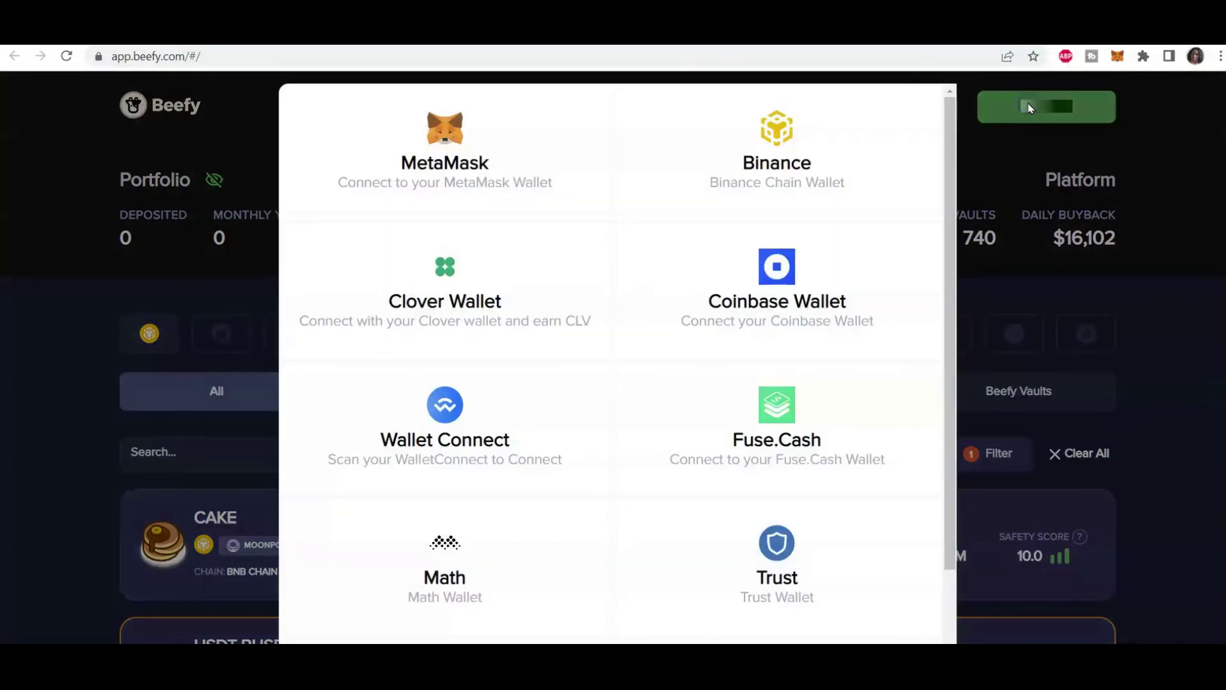
Connect MetaMask on Binance Smart Chain, showing $1,384 deposited in the portfolio.
left_click(443, 156)
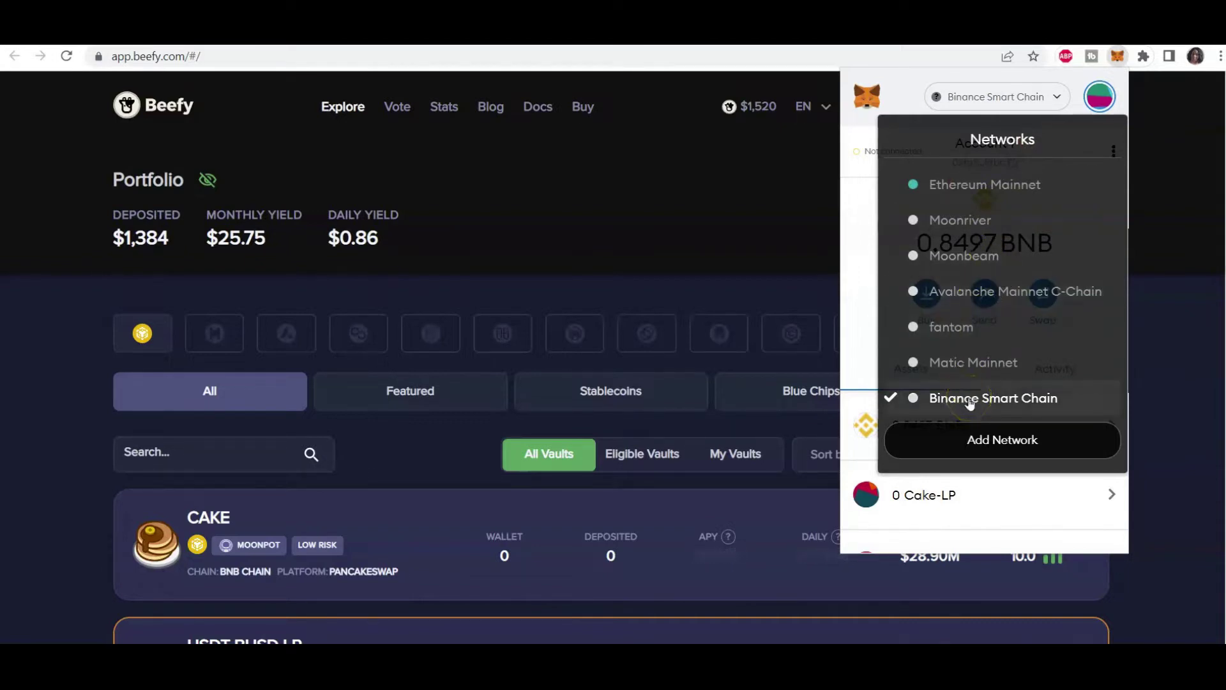
left_click(971, 390)
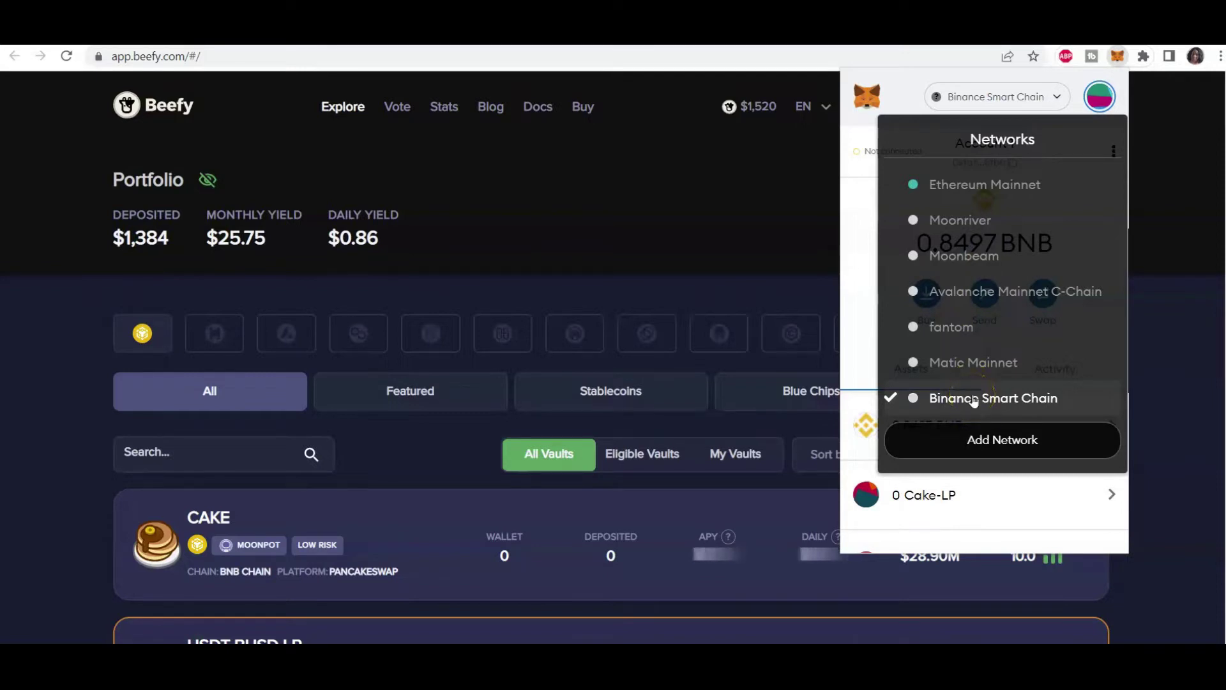
left_click(977, 410)
Clear all vault filters so every chain is listed, with USDT-BUSD LP first.
left_click(1069, 452)
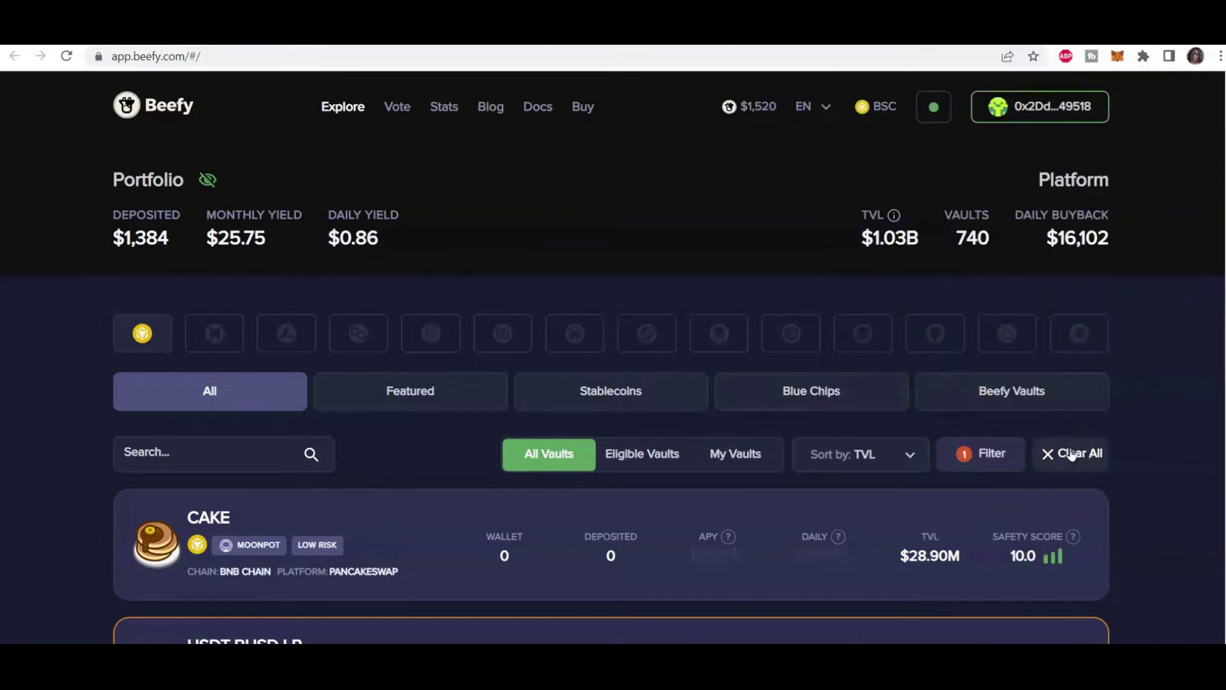
left_click(1071, 453)
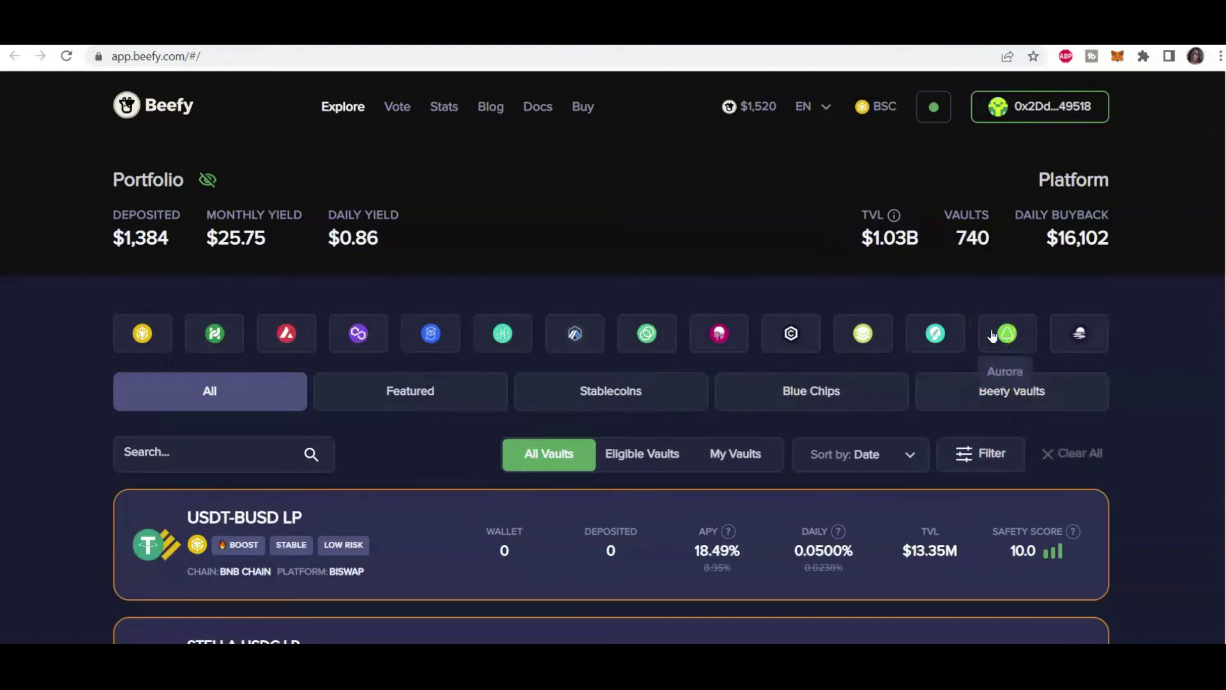
left_click(146, 344)
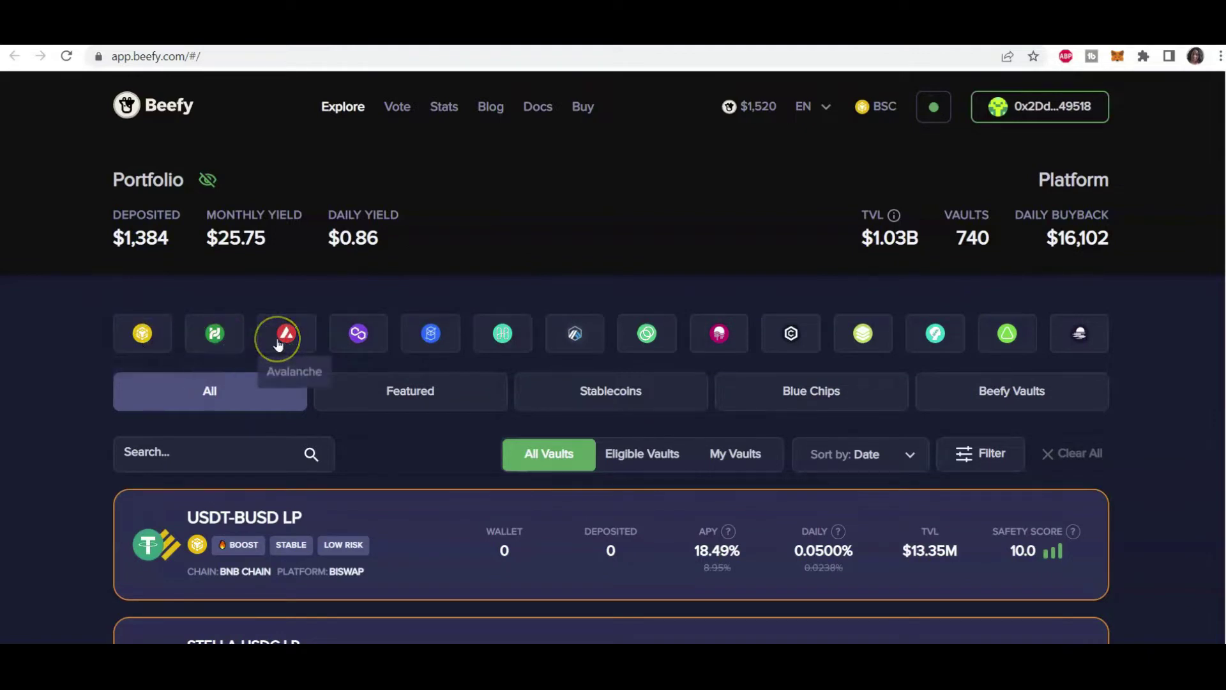
left_click(348, 340)
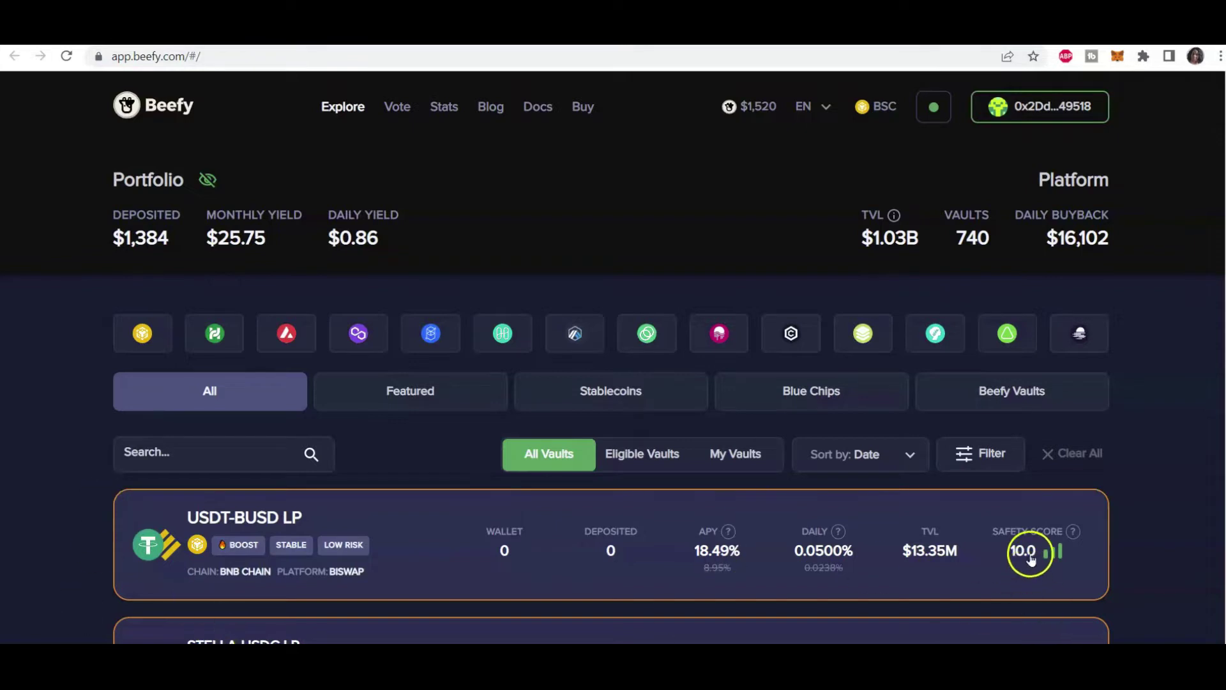
mouse_move(1072, 536)
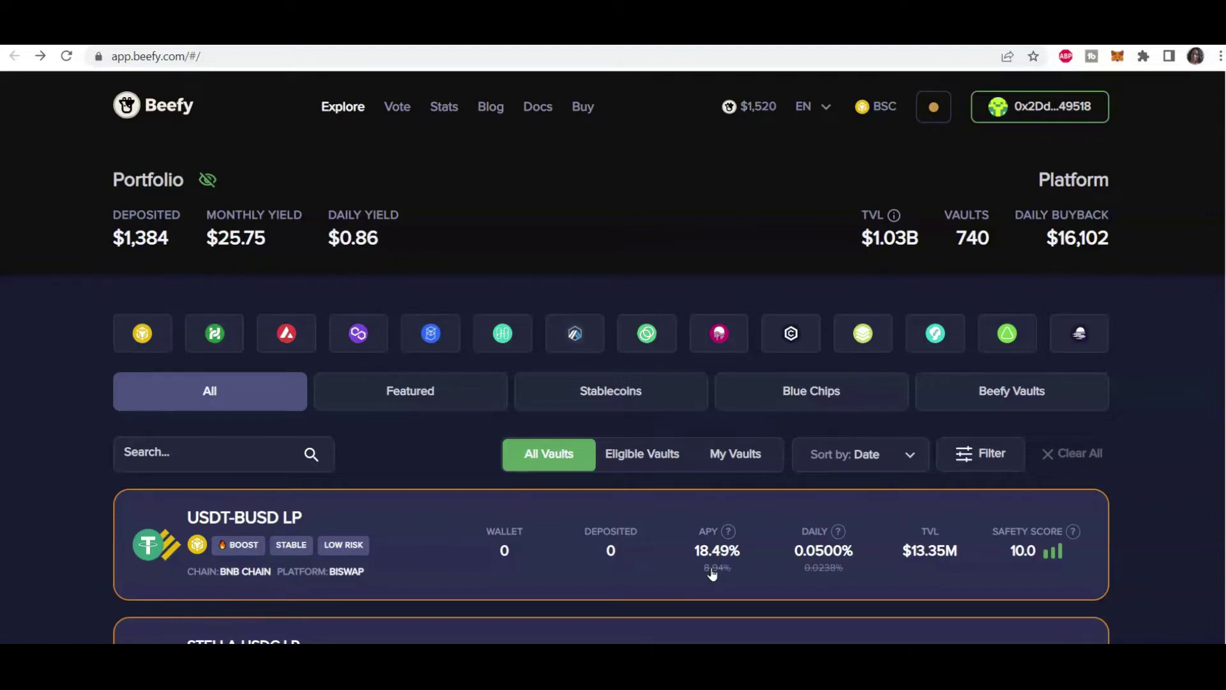
Sort the vault list by APY, putting ESHARE-BNB LP at 27,446% on top.
left_click(910, 455)
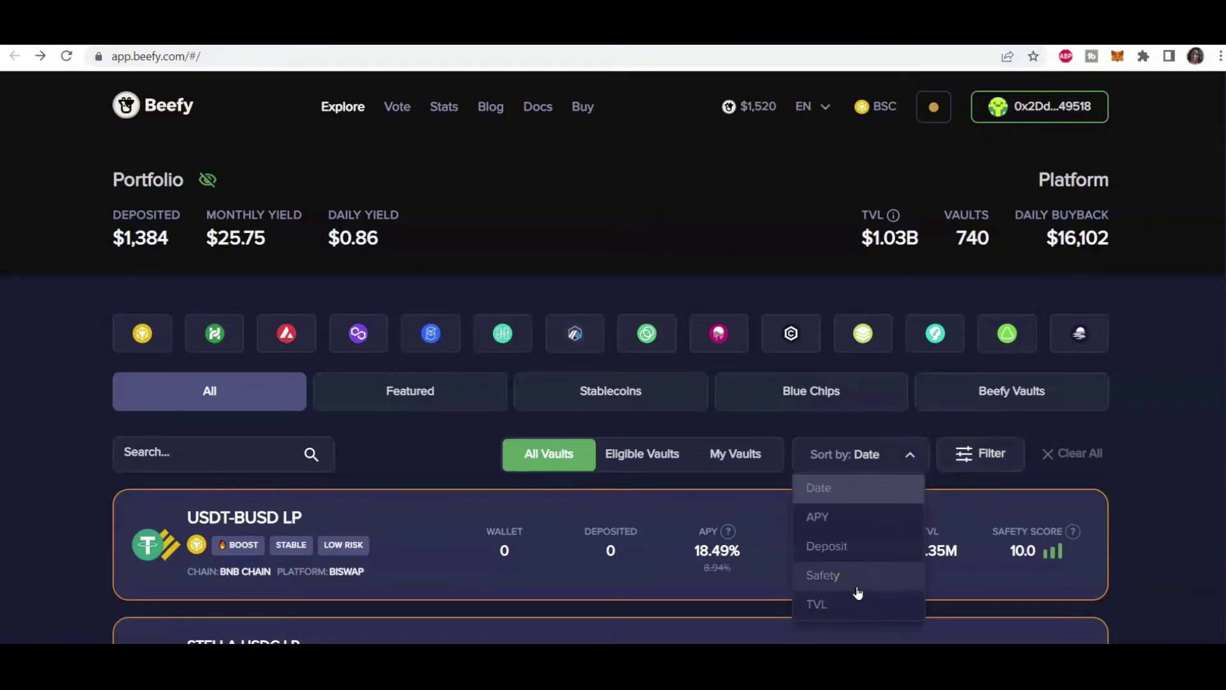
left_click(854, 498)
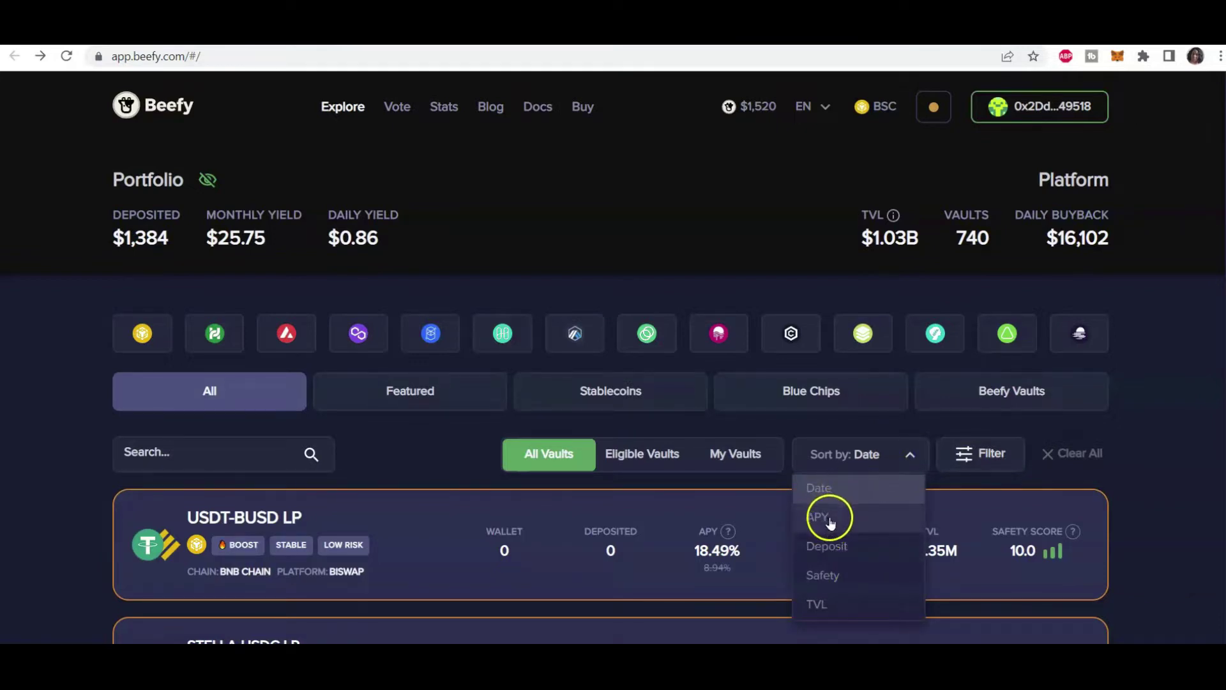
left_click(820, 607)
left_click(825, 517)
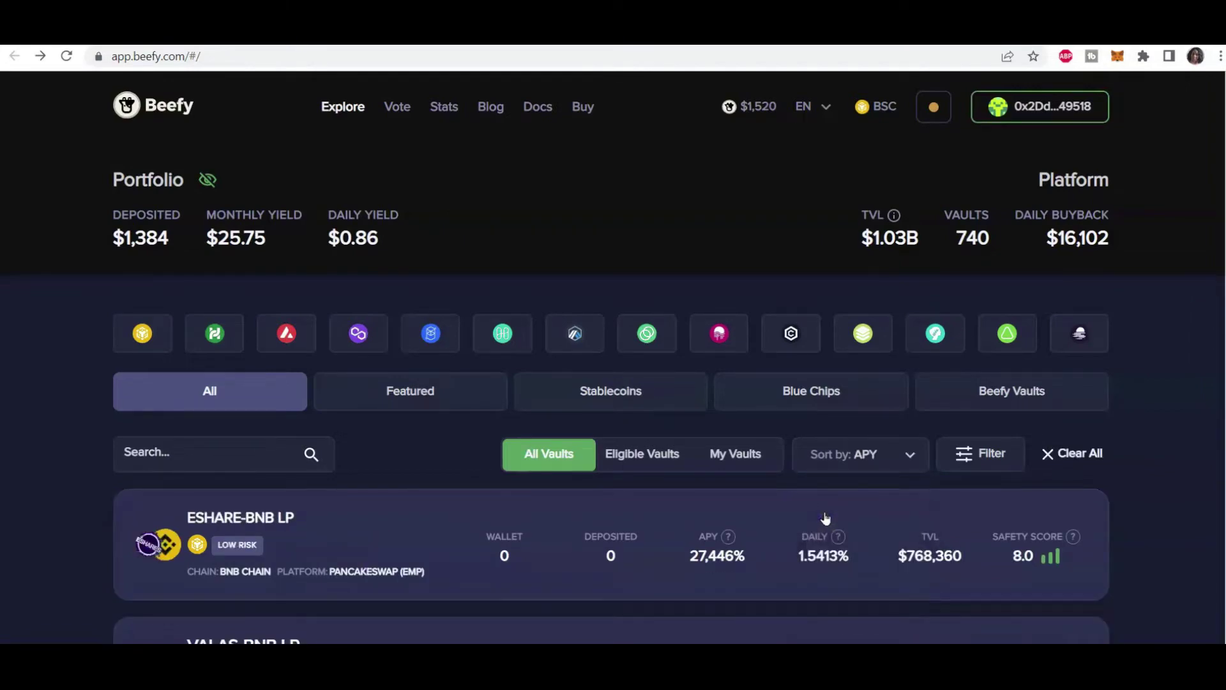
scroll(743, 410, "down", 3)
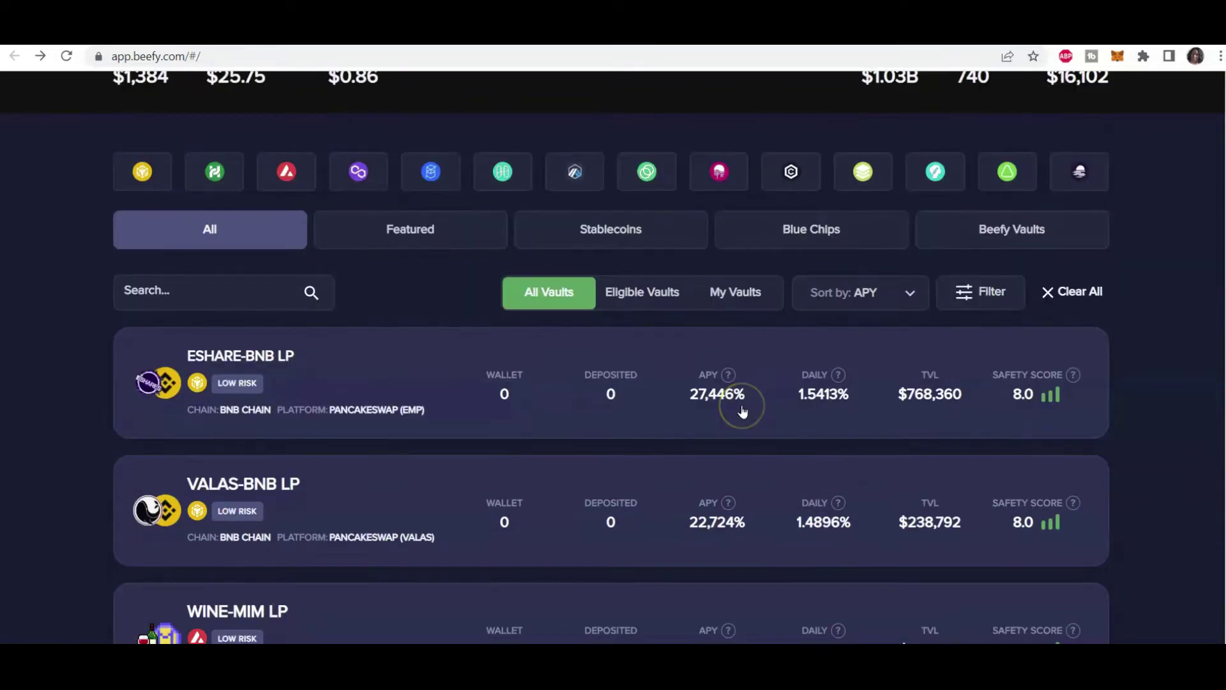
left_click(743, 396)
scroll(752, 404, "down", 3)
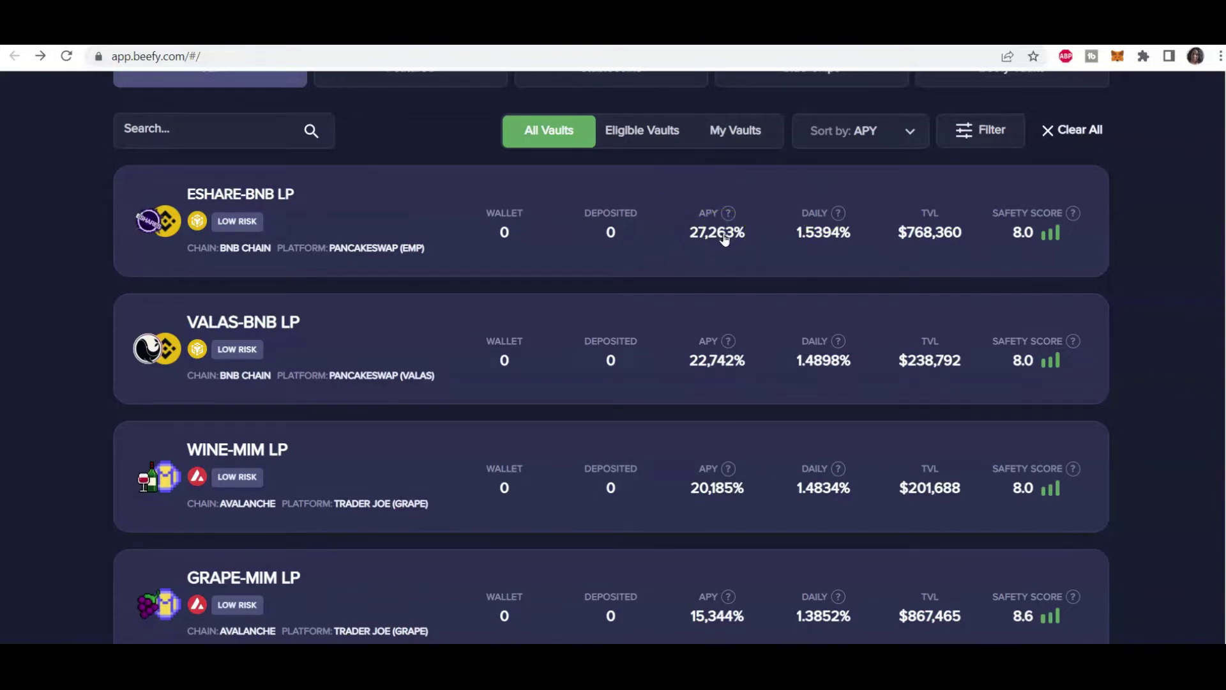
scroll(790, 232, "down", 2)
scroll(792, 231, "up", 3)
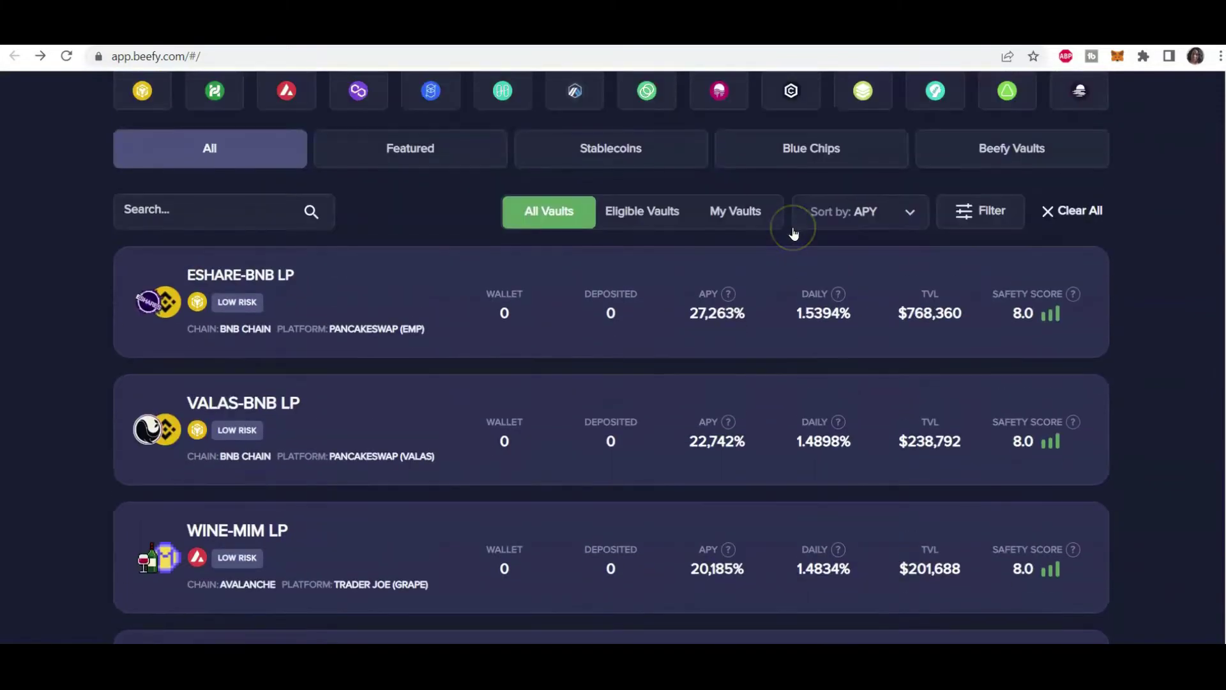
left_click(909, 212)
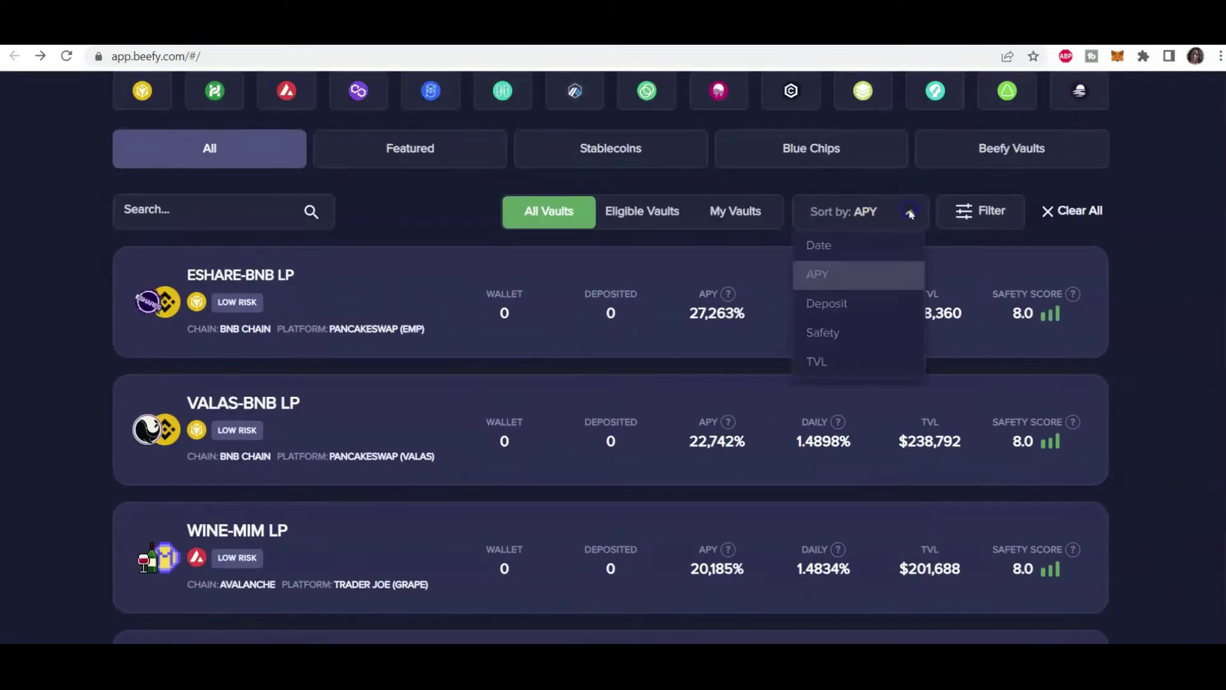
Sort the vaults by TVL so DAI/USDC/USDT at $95.96M leads.
left_click(821, 362)
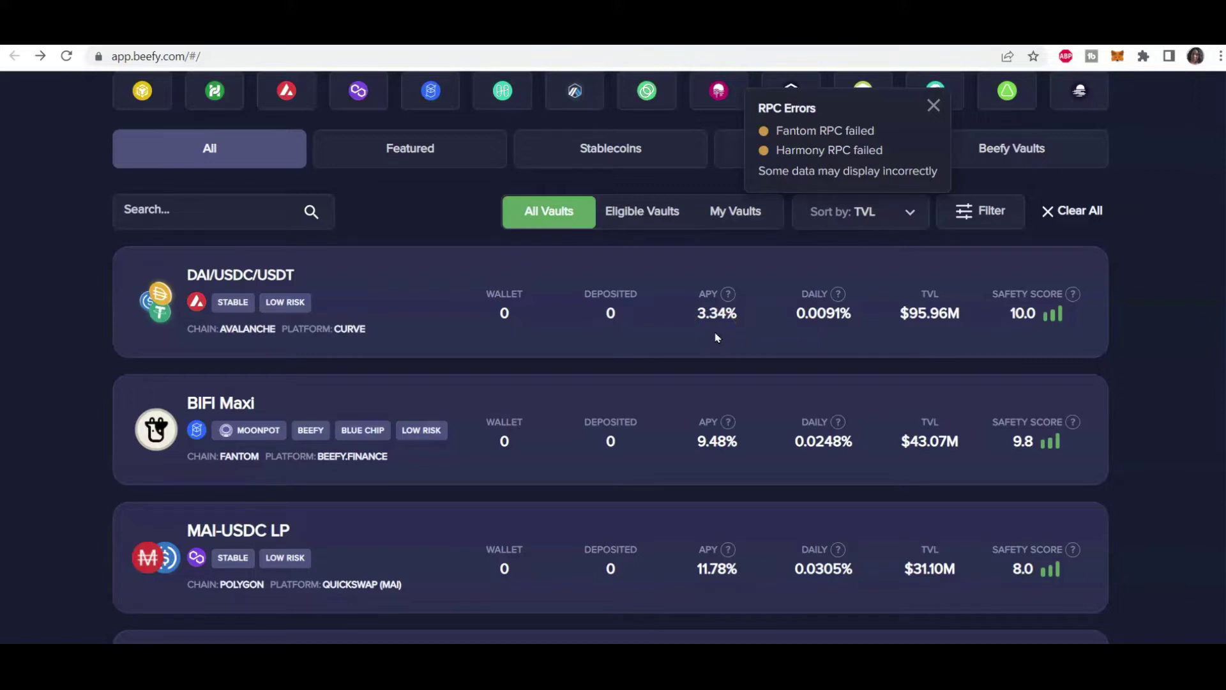
left_click(717, 328)
Browse down the vault list, glance at the CAKE-BNB LP vault, then return to the list.
scroll(1181, 301, "down", 4)
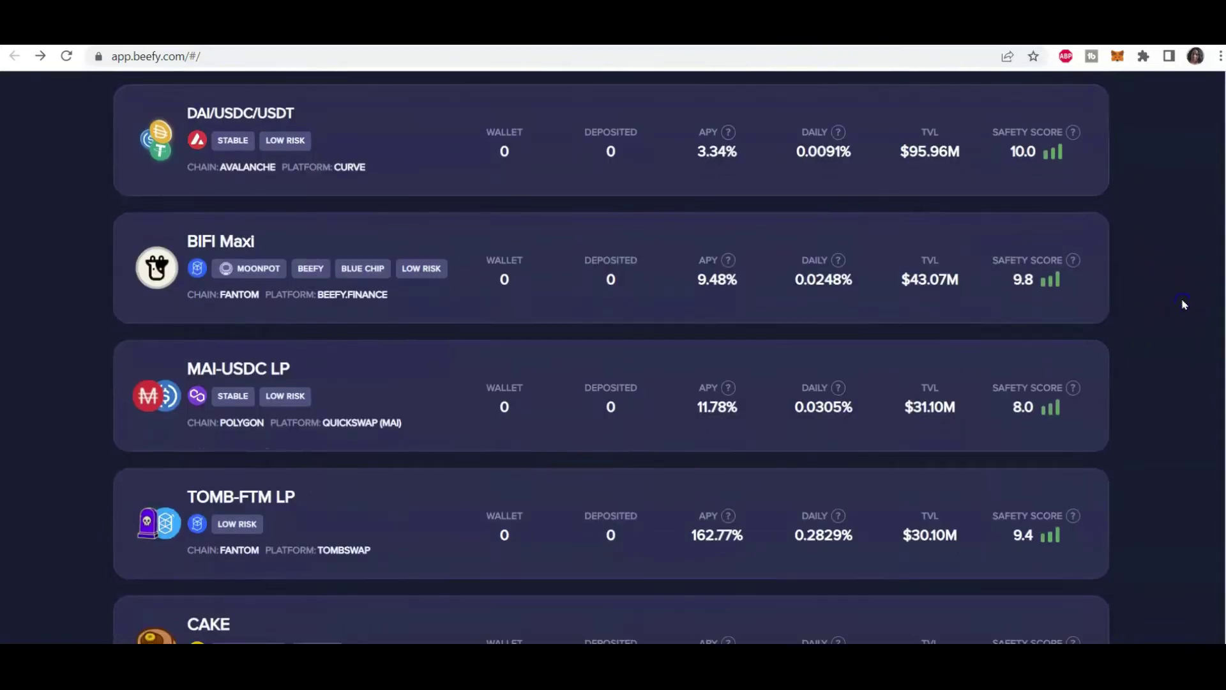
scroll(1181, 304, "down", 1)
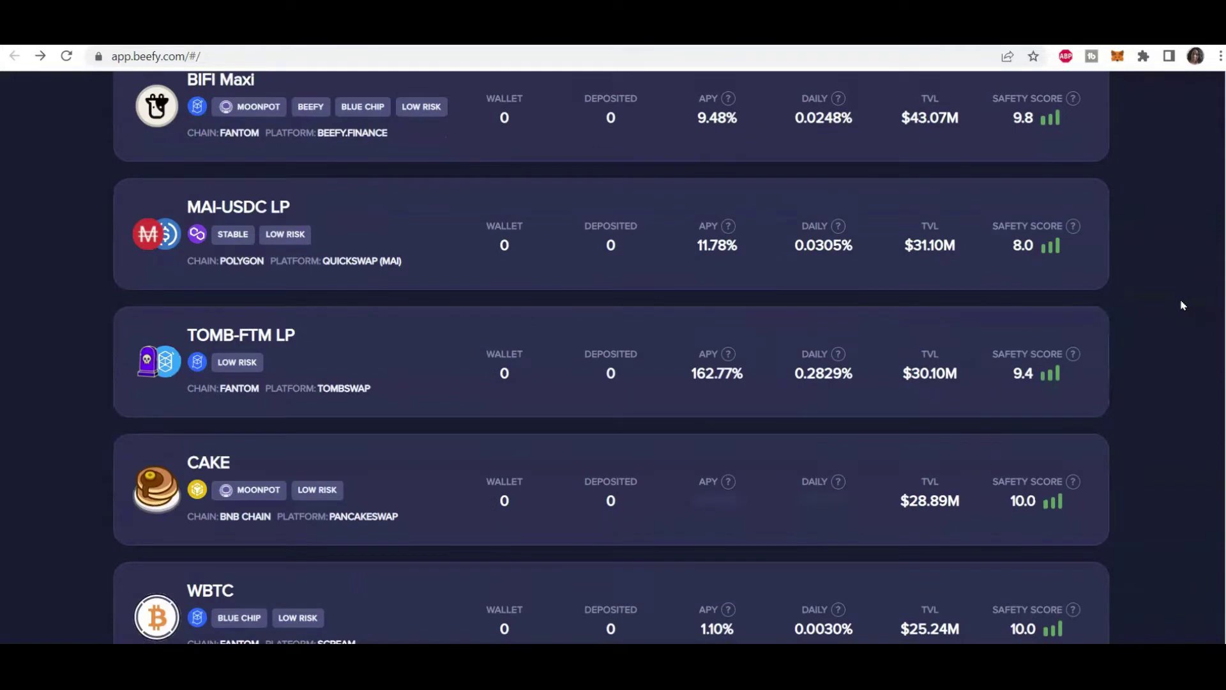
scroll(1180, 305, "down", 3)
scroll(1179, 306, "down", 1)
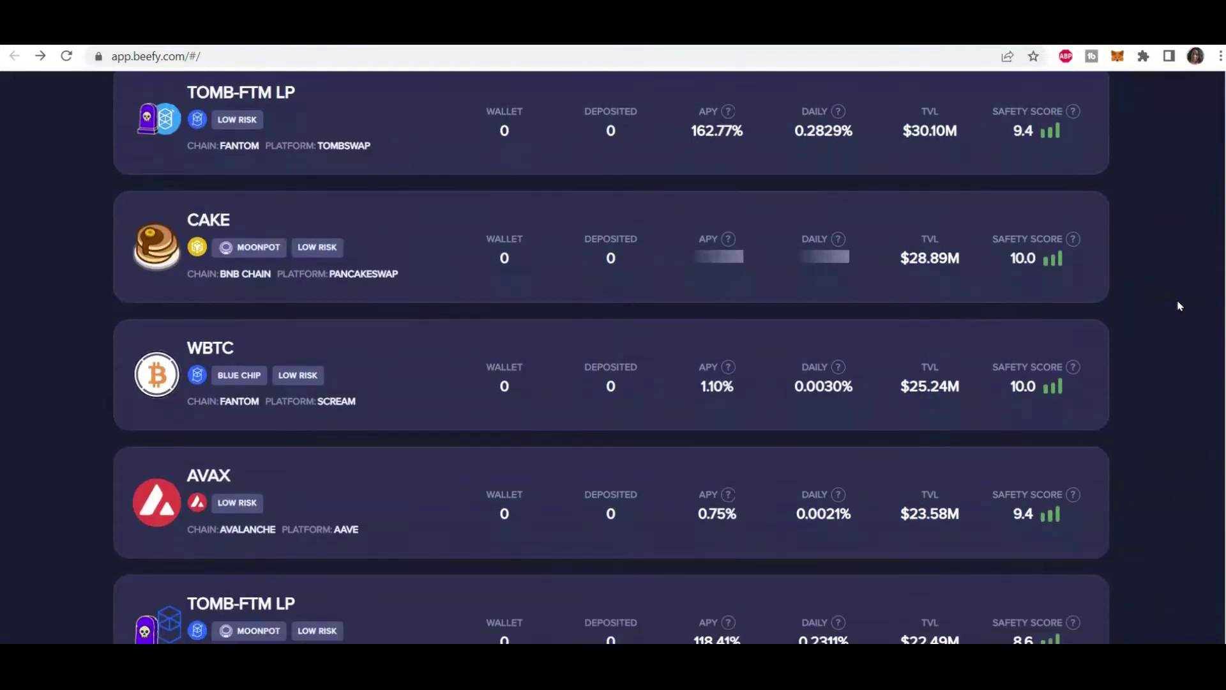
scroll(1179, 306, "down", 1)
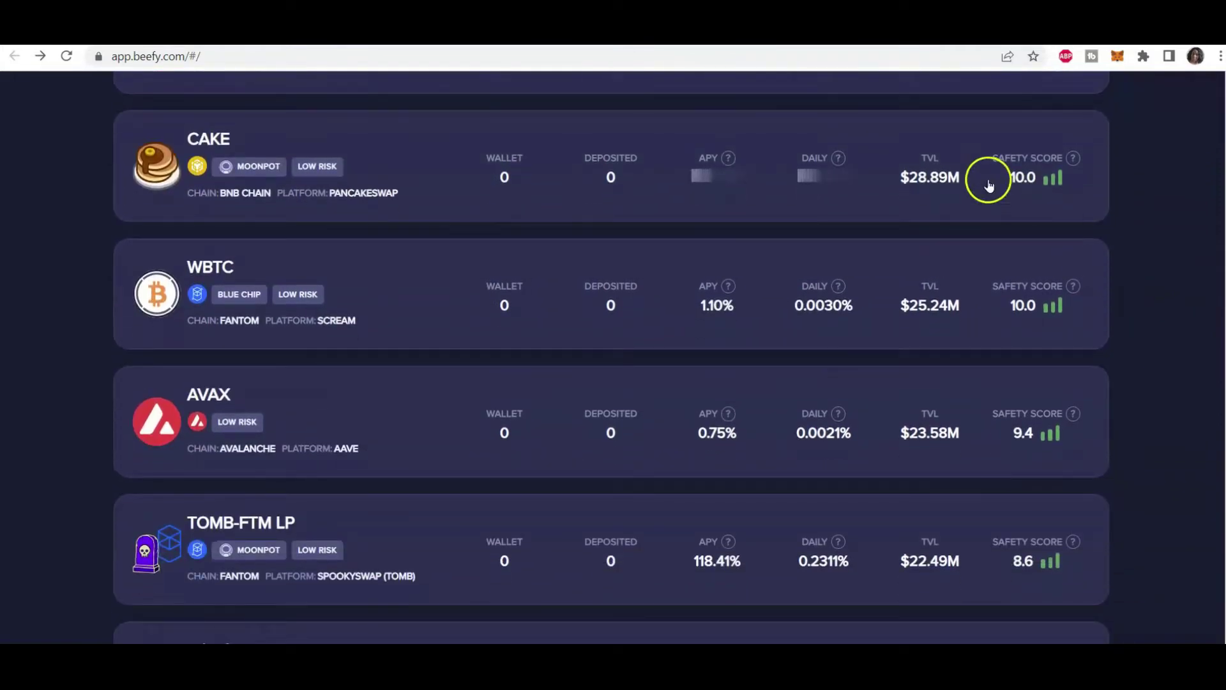
scroll(1152, 241, "down", 1)
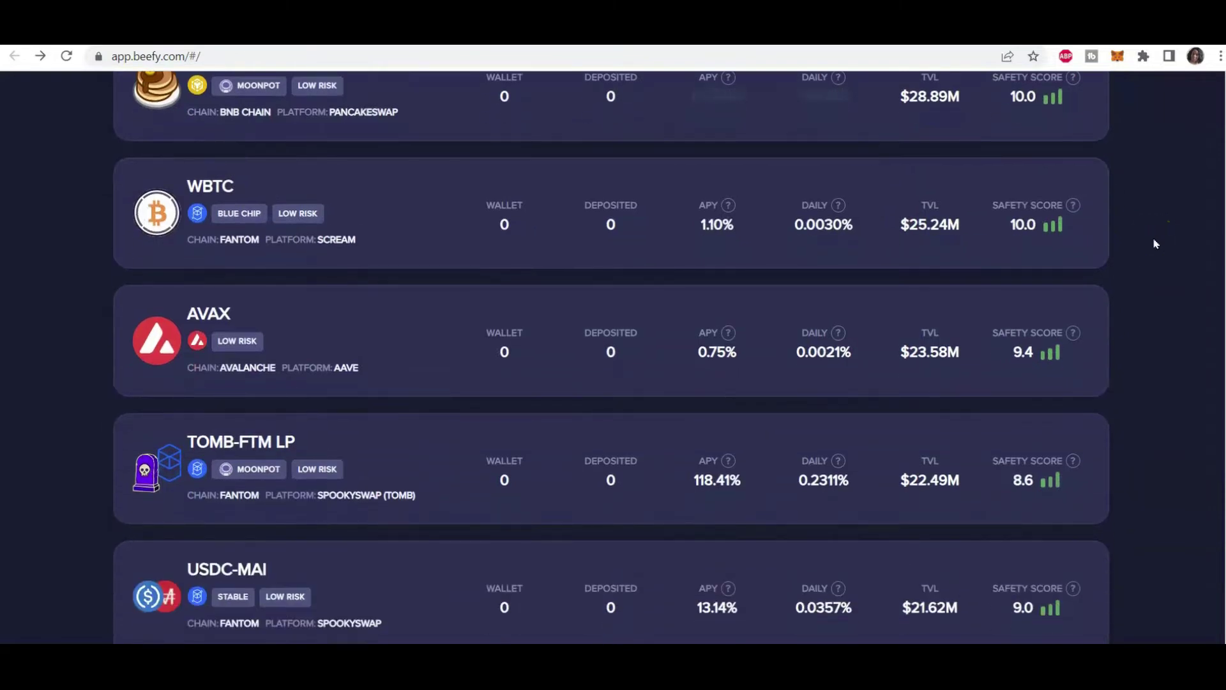
scroll(1153, 242, "down", 1)
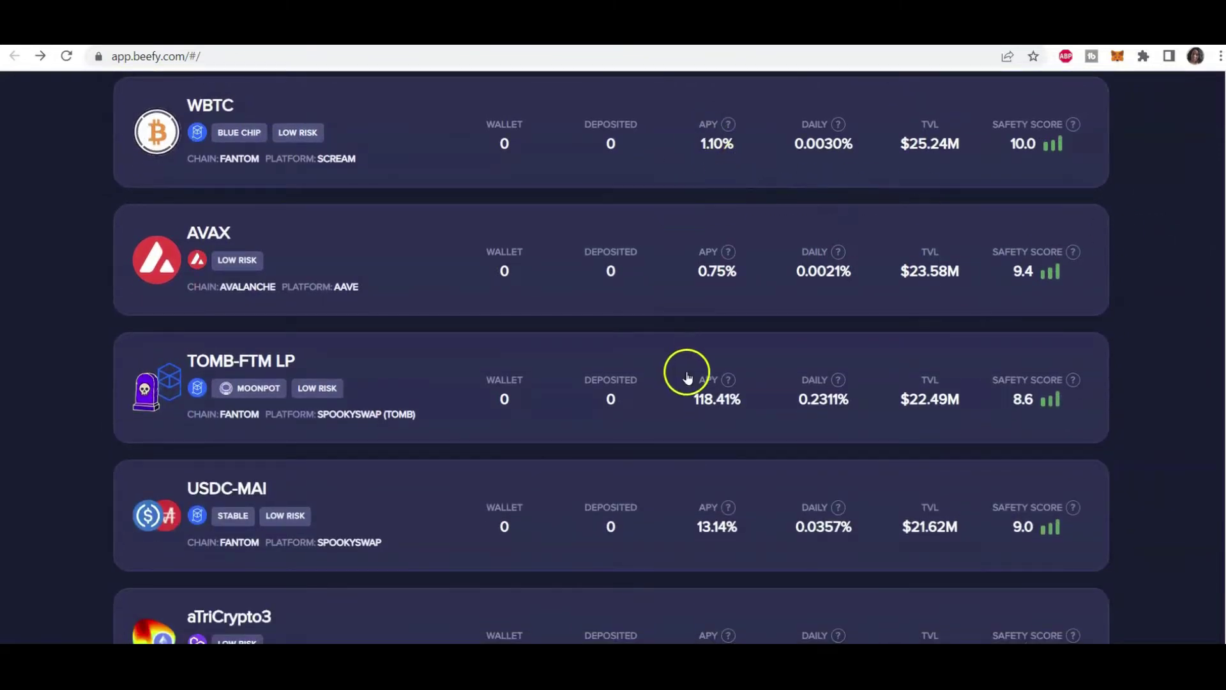
scroll(870, 268, "up", 10)
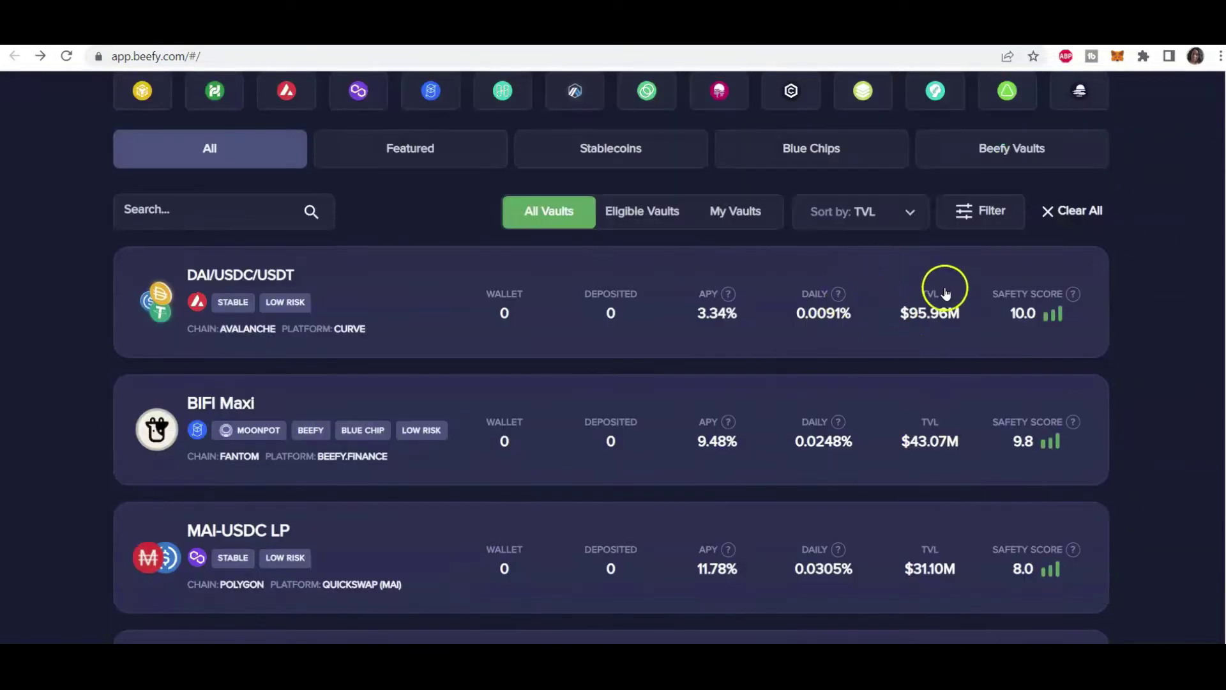
scroll(946, 306, "down", 4)
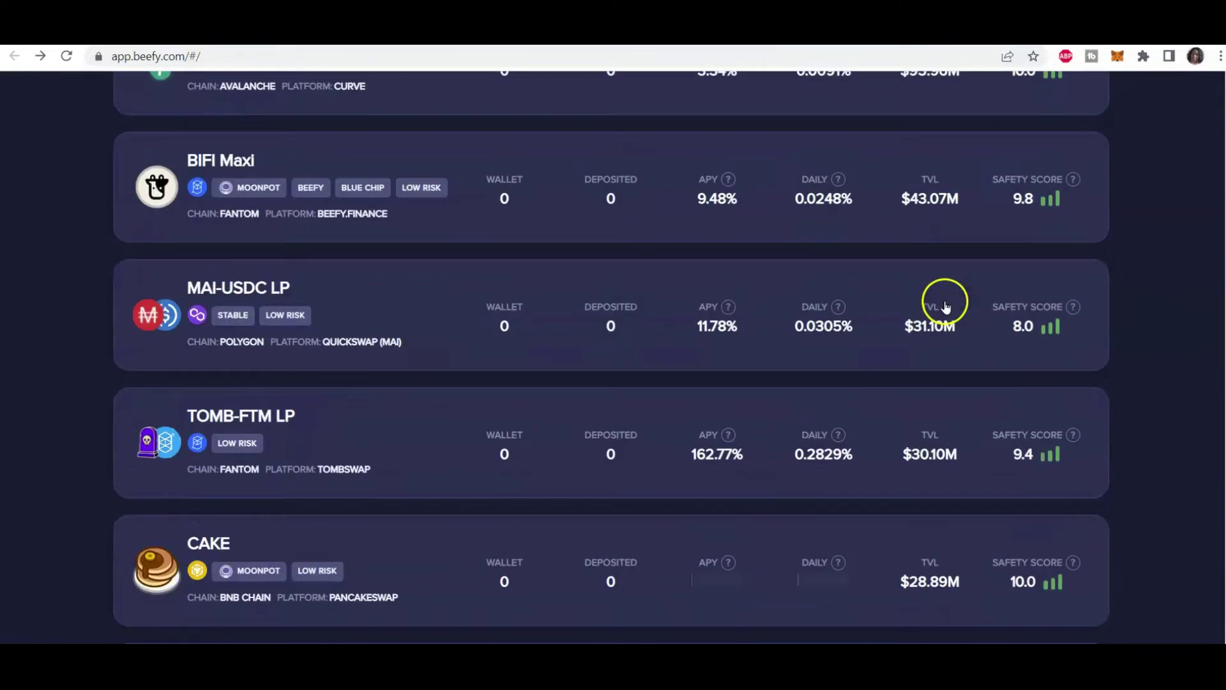
scroll(946, 305, "down", 2)
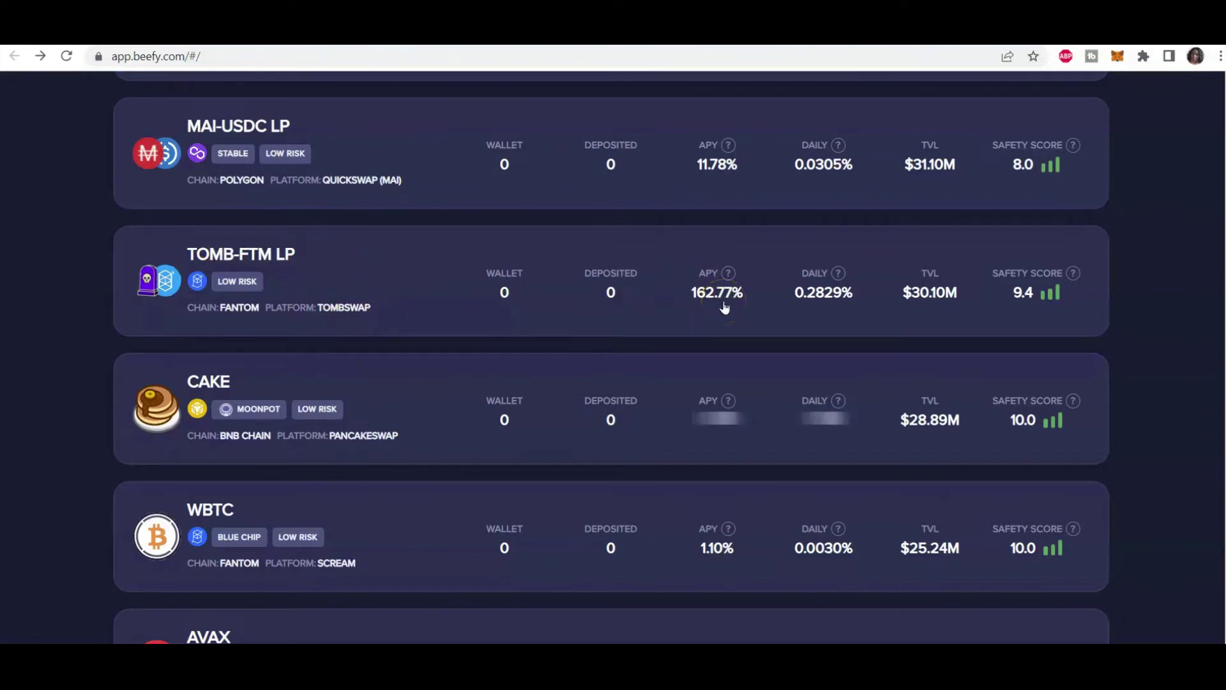
scroll(726, 309, "down", 15)
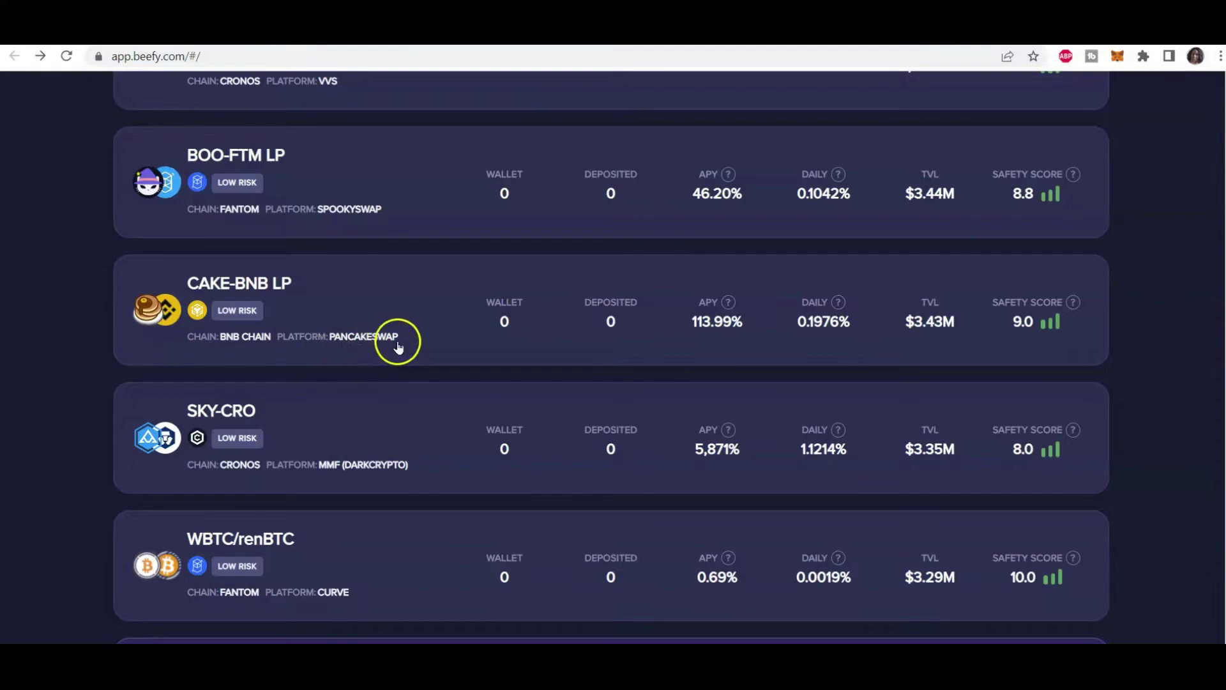
left_click(431, 312)
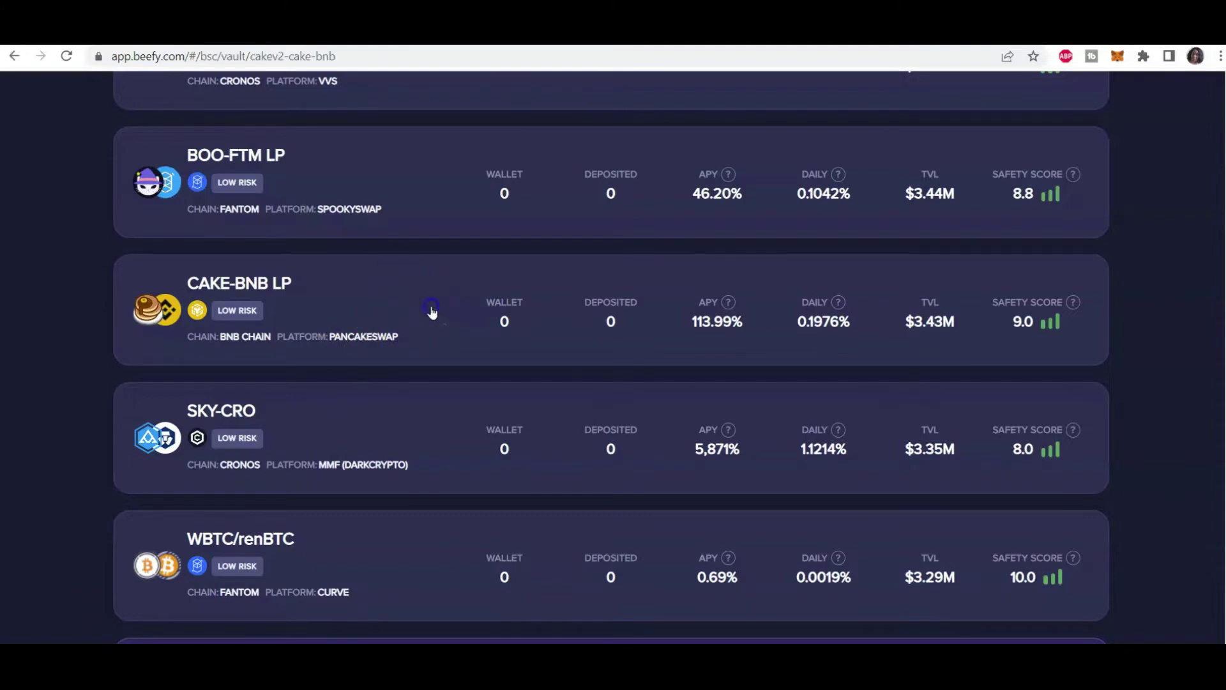
key("alt+Left")
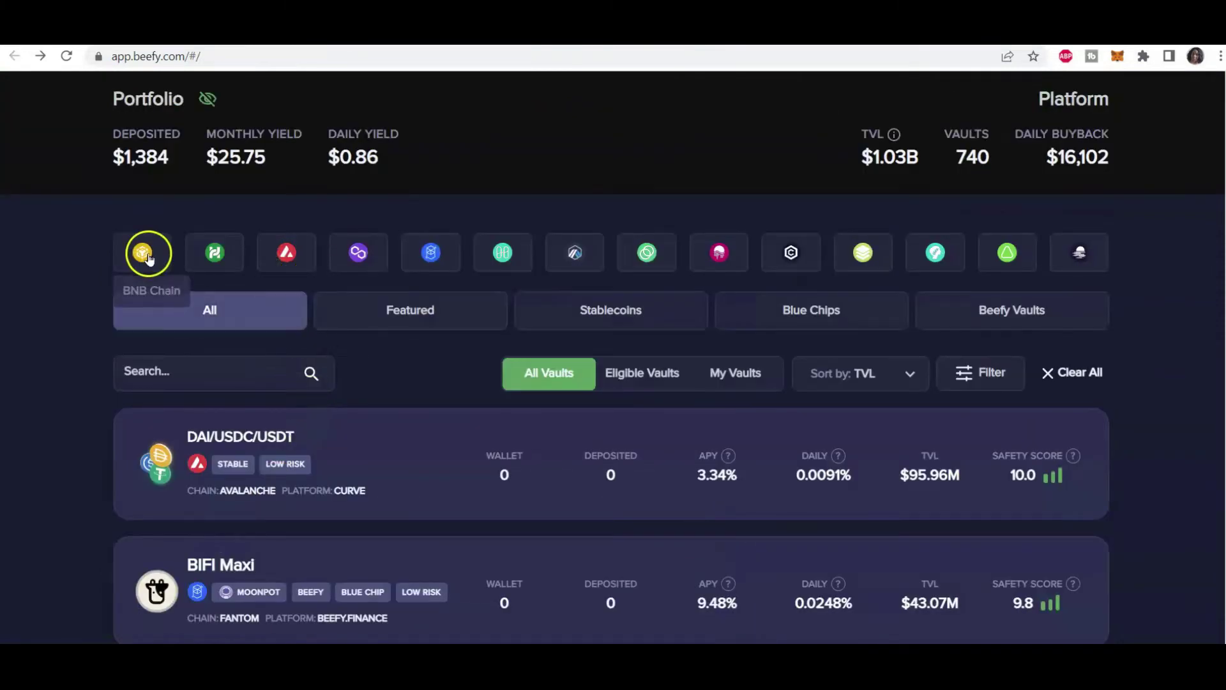
left_click(144, 253)
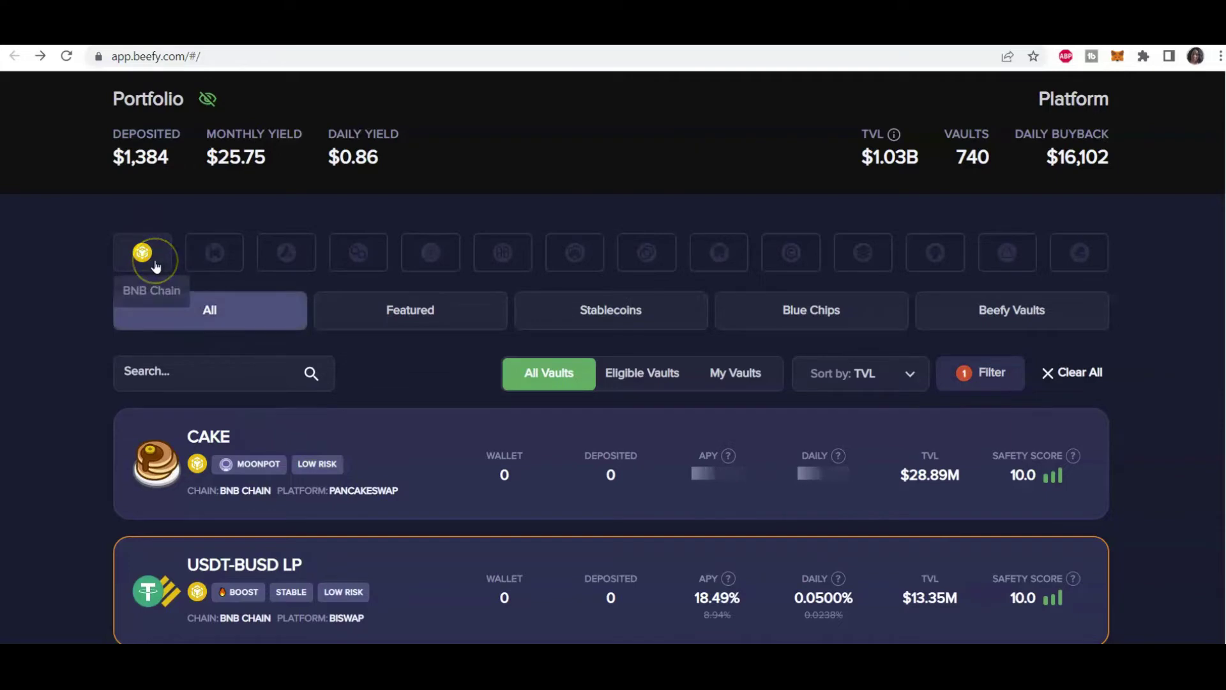
left_click(143, 254)
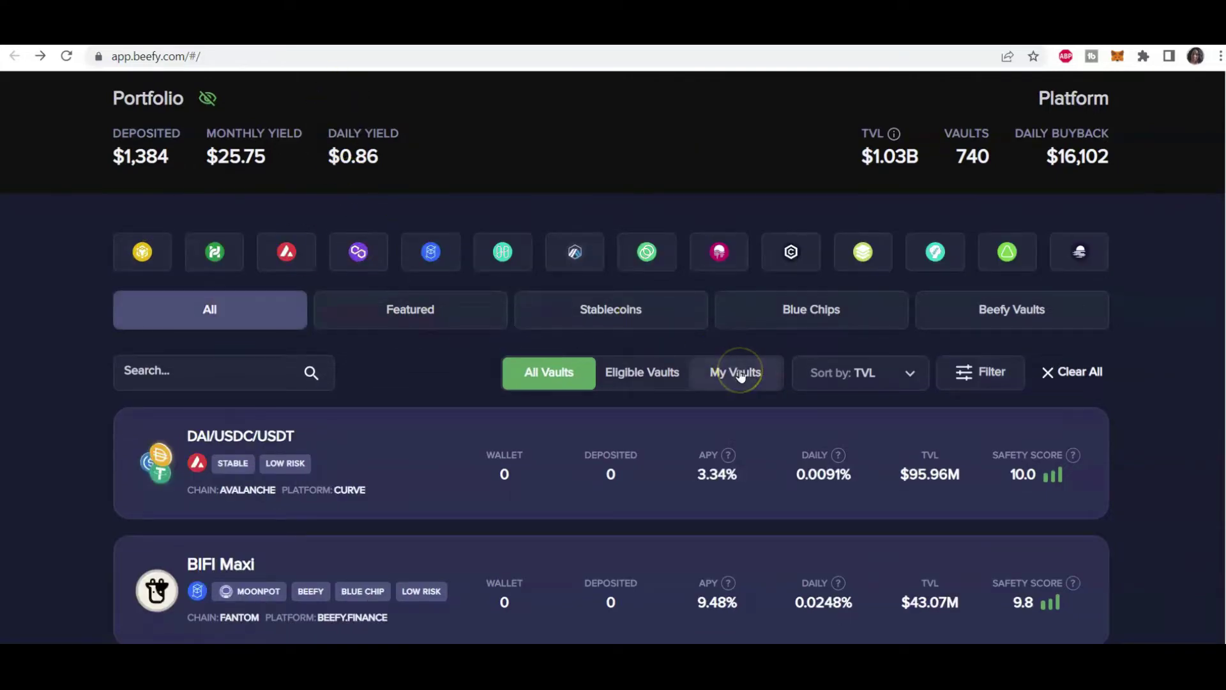
left_click(739, 374)
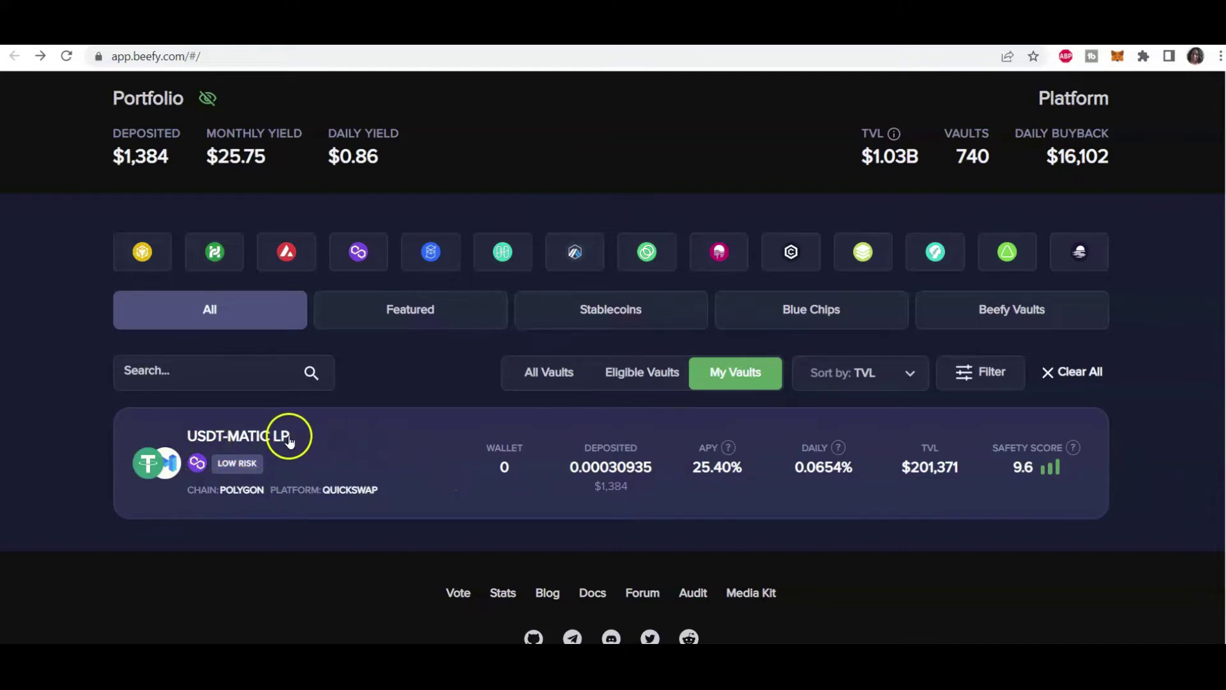
left_click(557, 370)
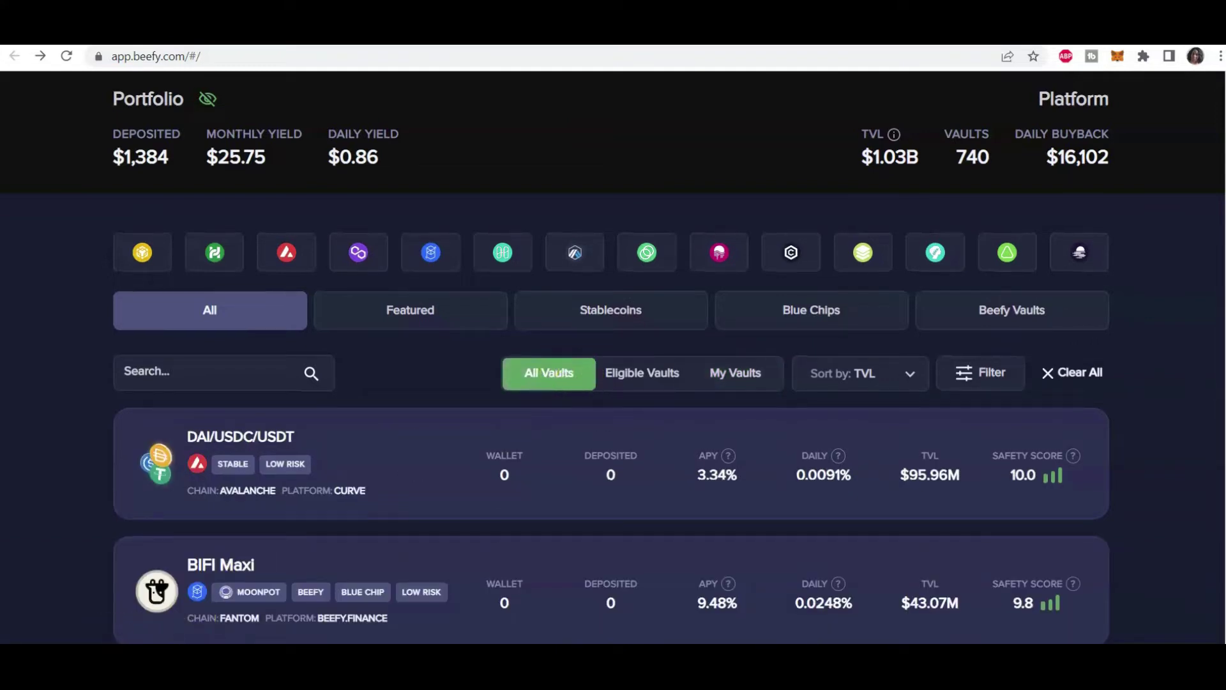
left_click(156, 366)
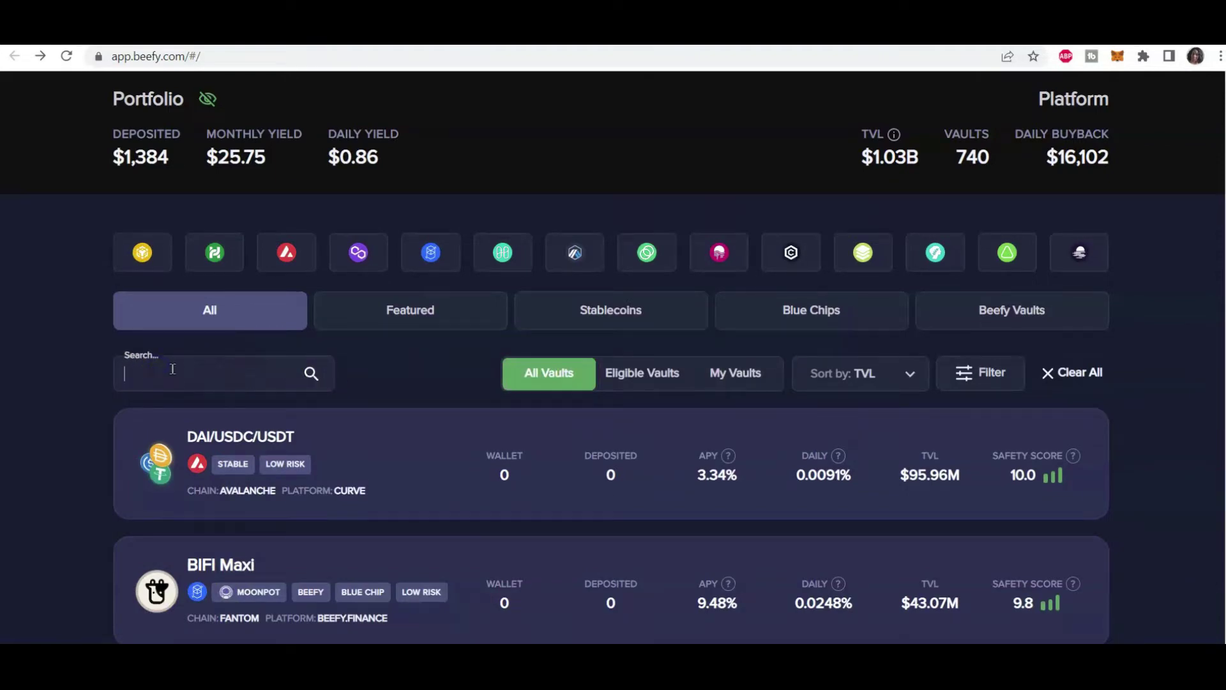
Search the vaults for 'bnb' and scroll down to the CAKE-BNB LP result.
scroll(172, 369, "up", 1)
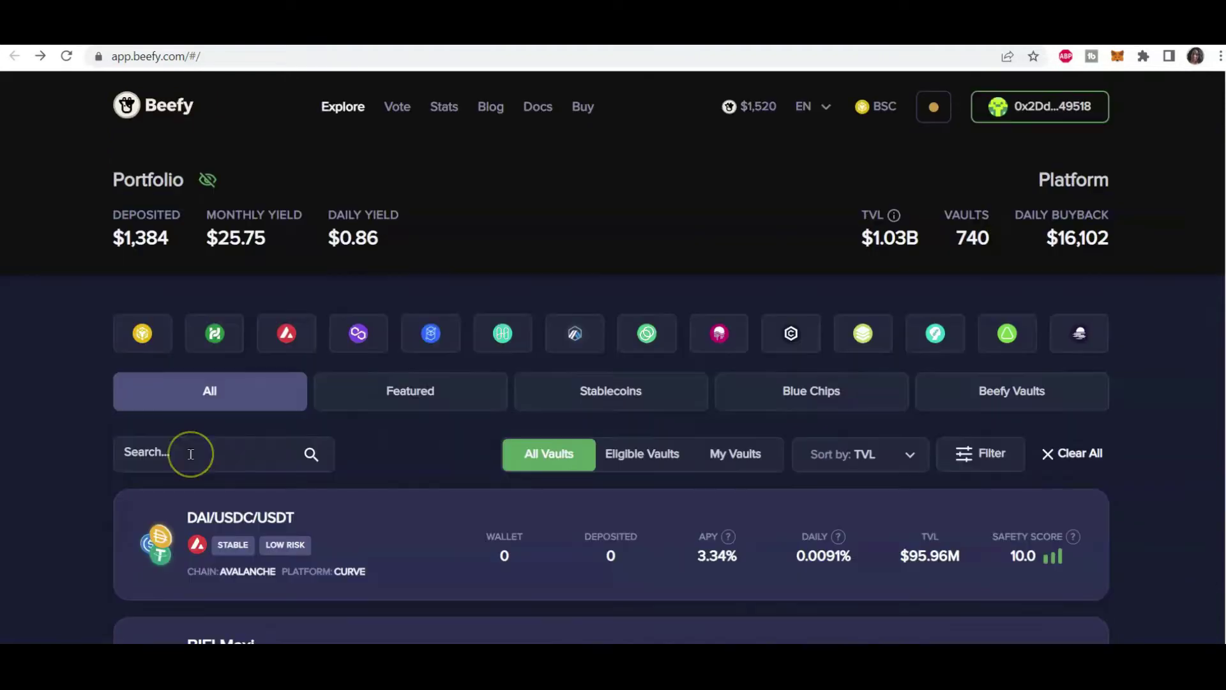
left_click(203, 455)
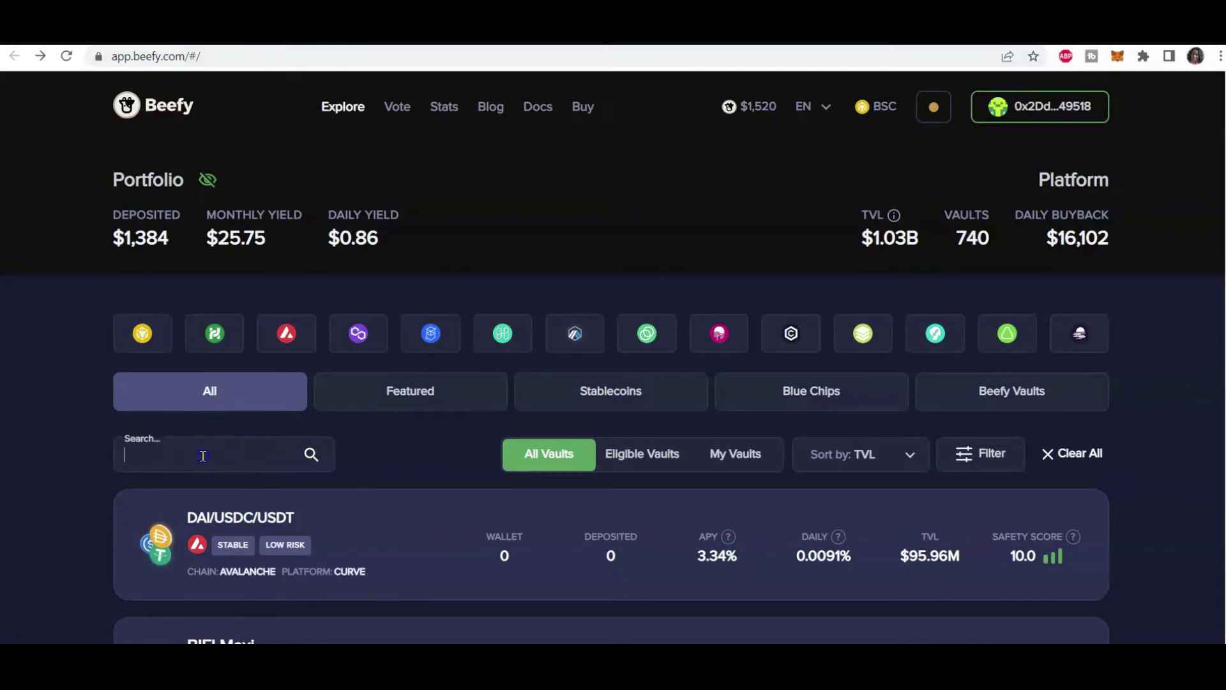
type("bnb")
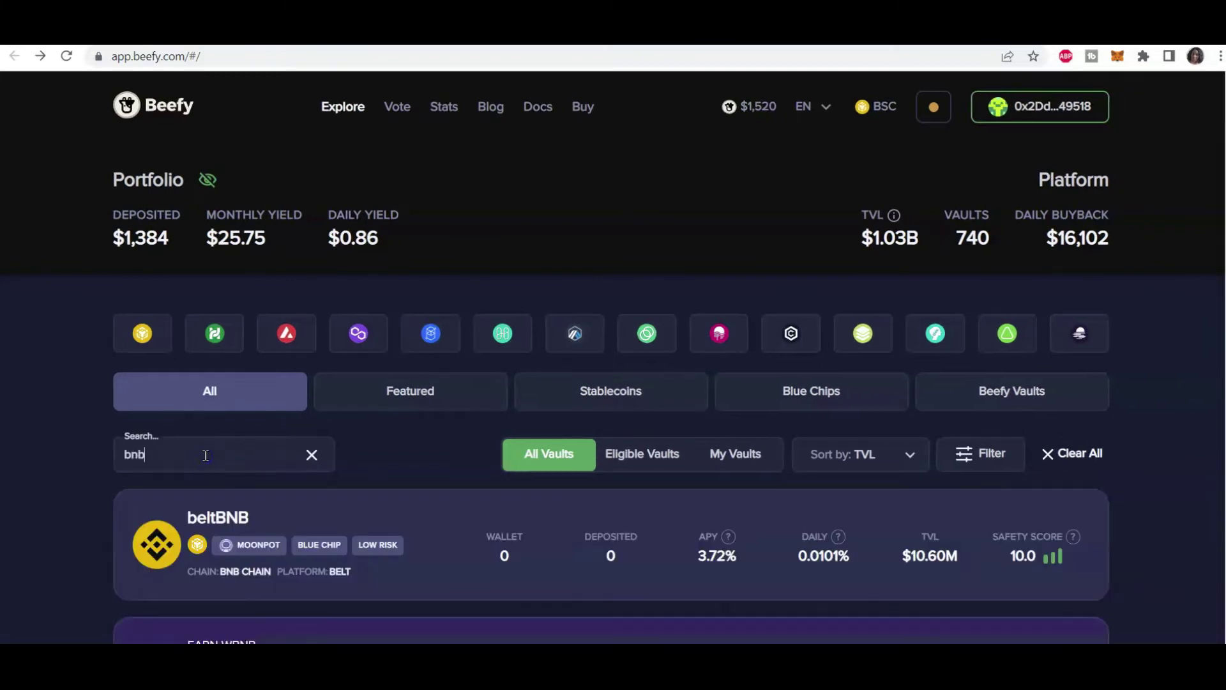
scroll(252, 457, "down", 5)
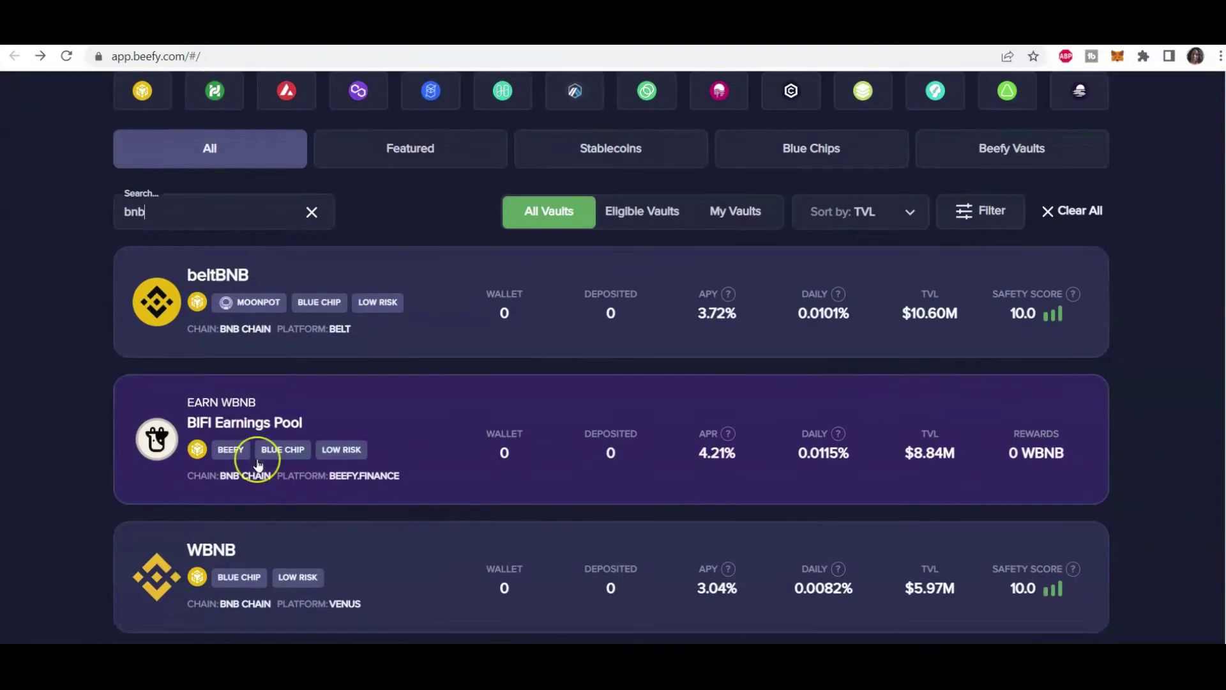
scroll(258, 464, "down", 4)
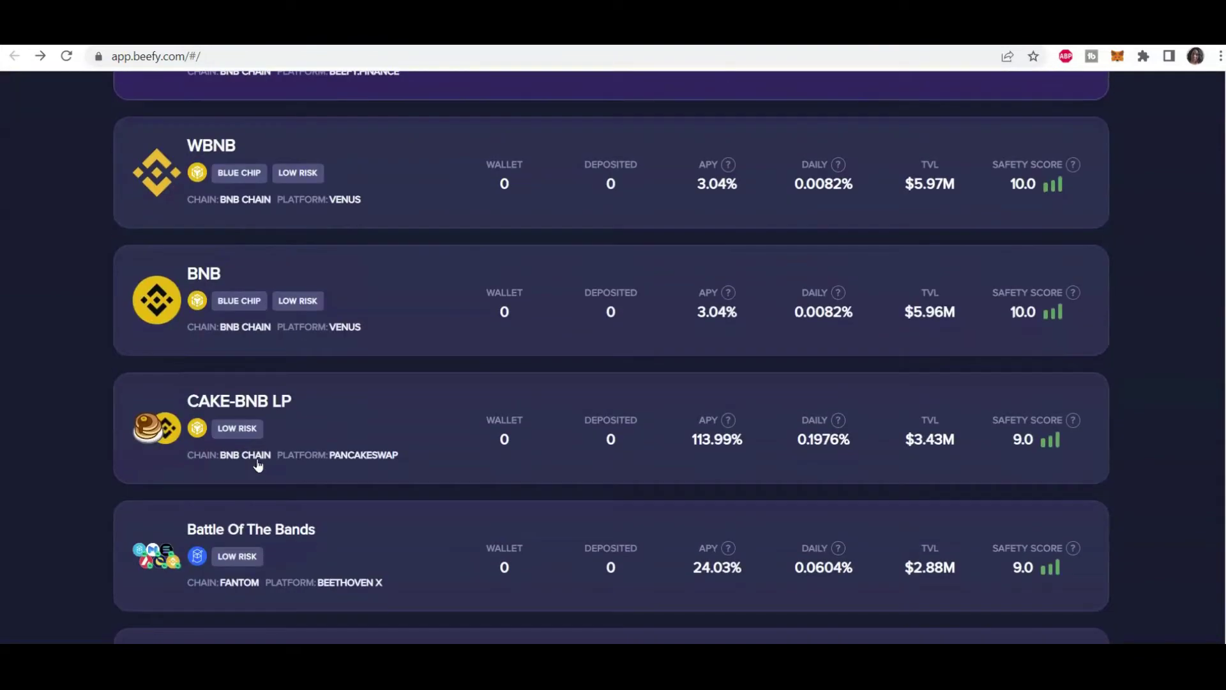
scroll(258, 465, "down", 1)
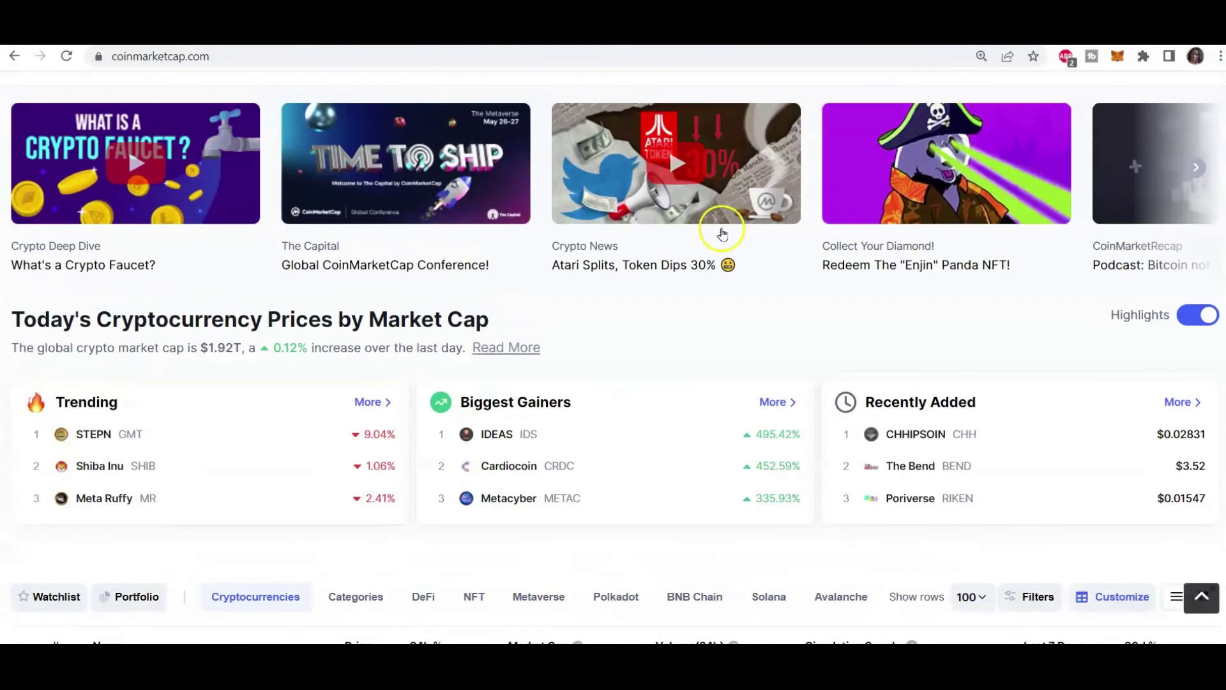
Scroll through CoinMarketCap's cryptocurrency price table and back to the top.
scroll(721, 233, "down", 8)
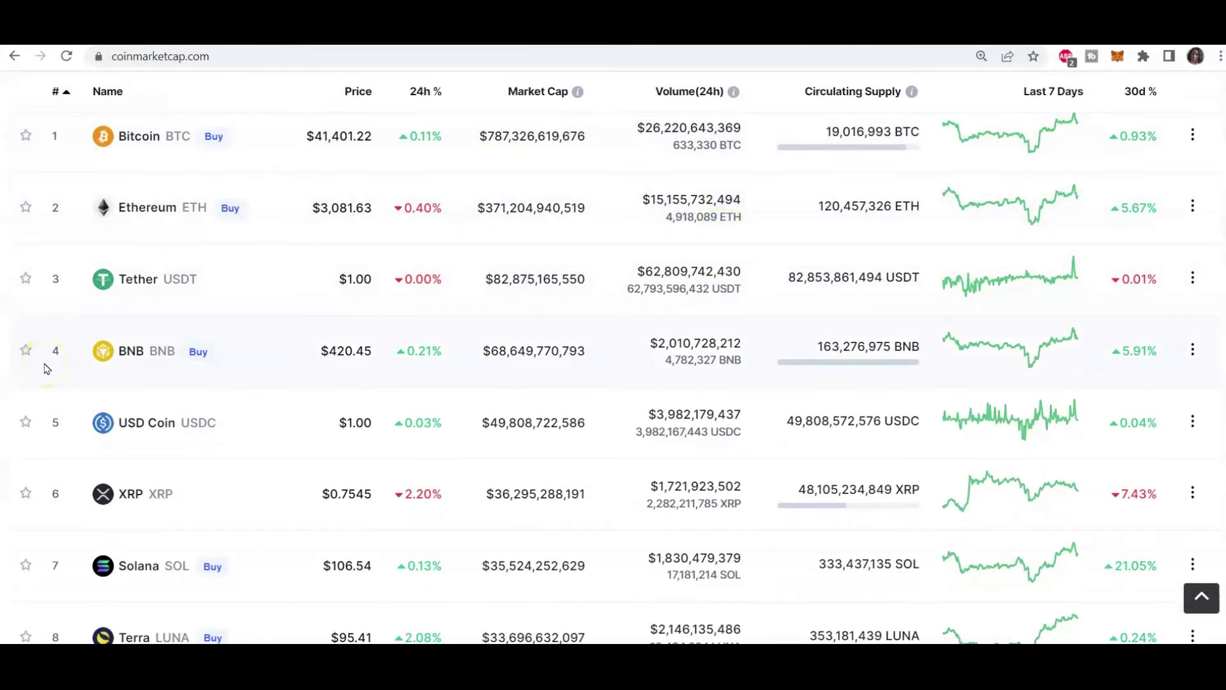
scroll(135, 376, "up", 6)
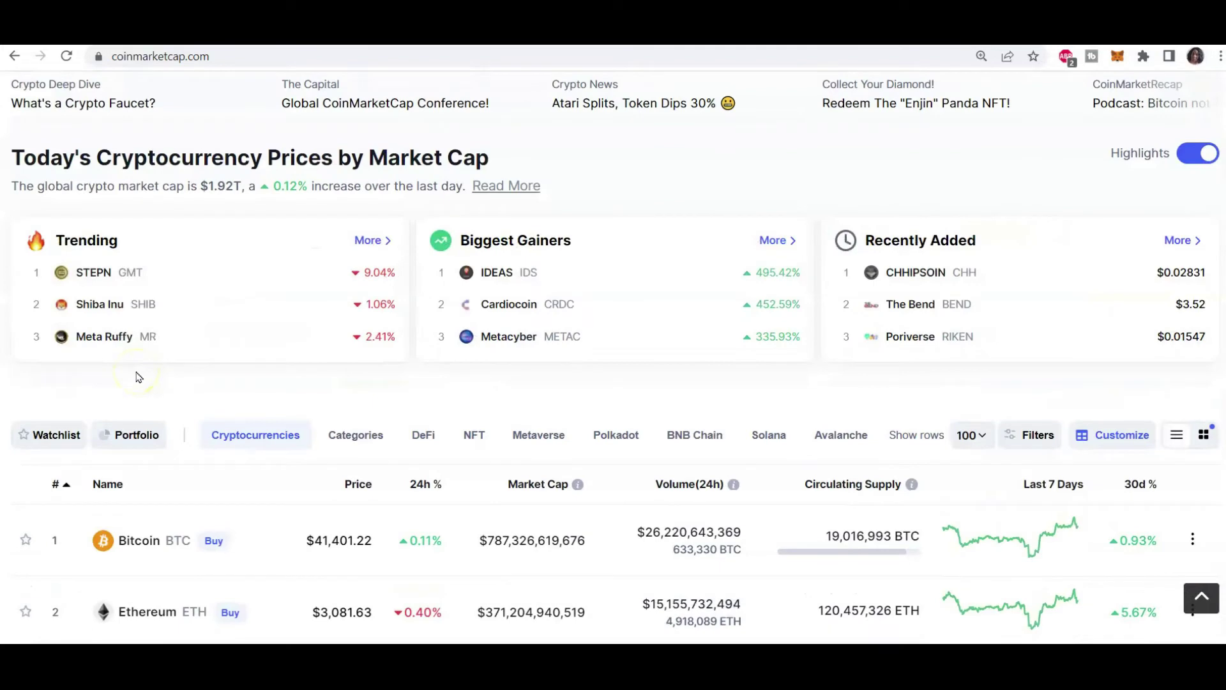
scroll(136, 375, "up", 4)
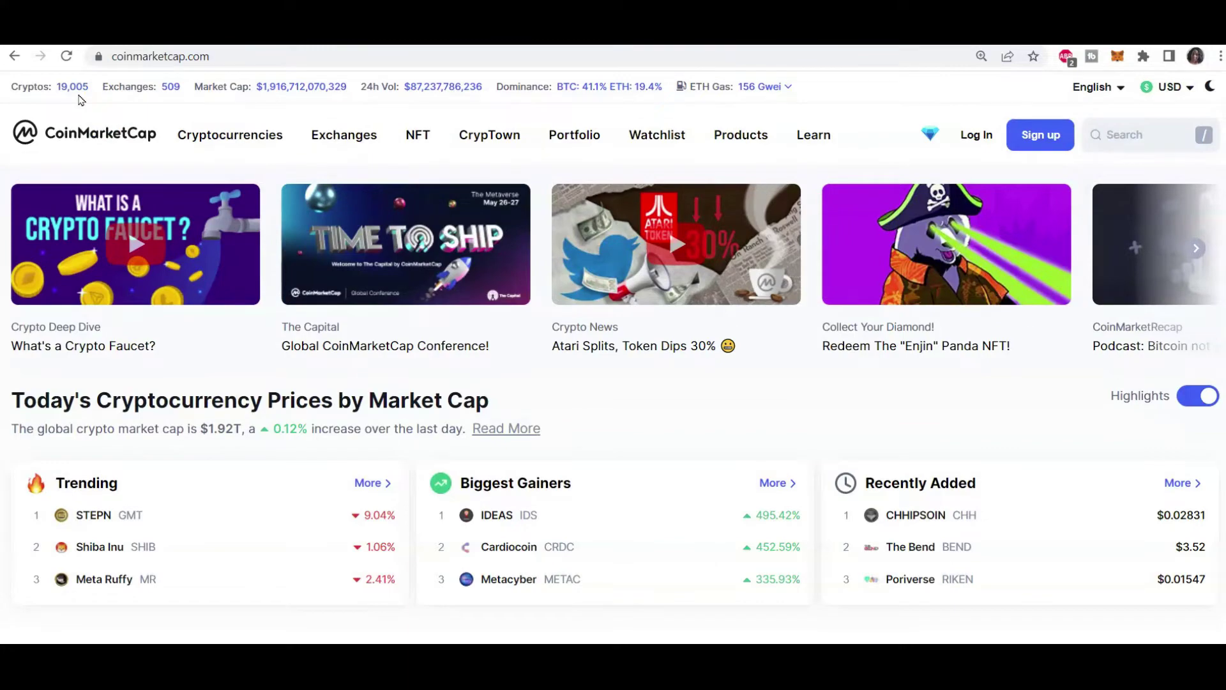
scroll(152, 383, "down", 10)
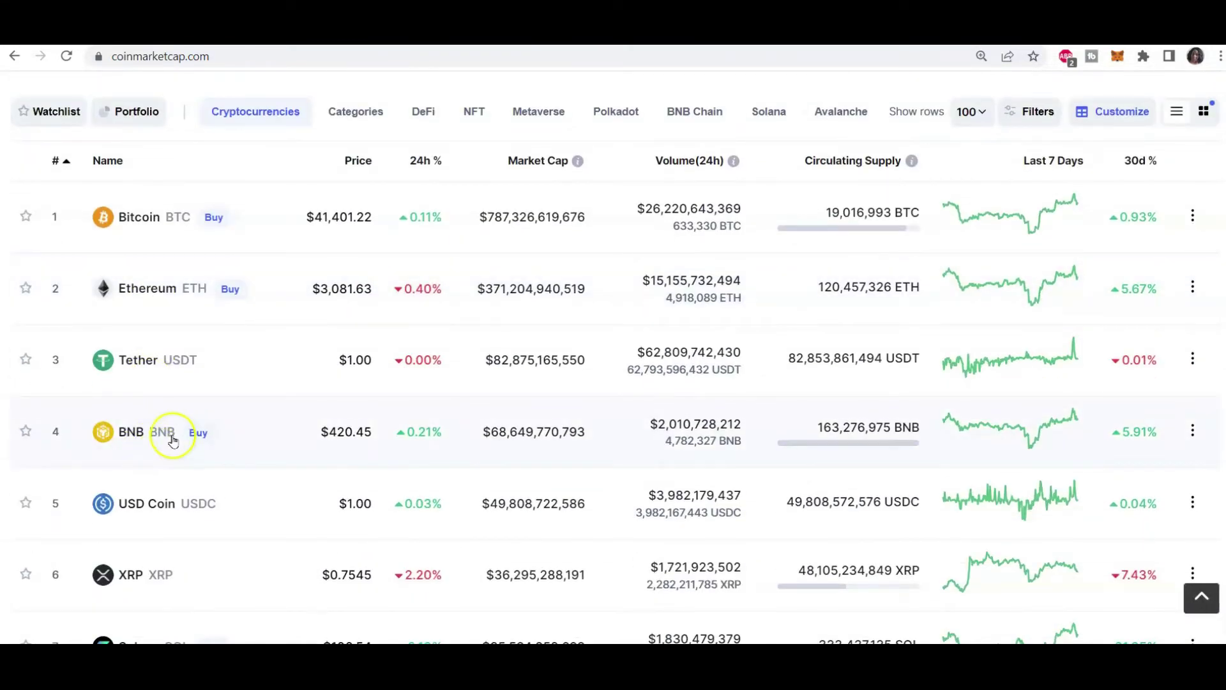
scroll(130, 442, "up", 1)
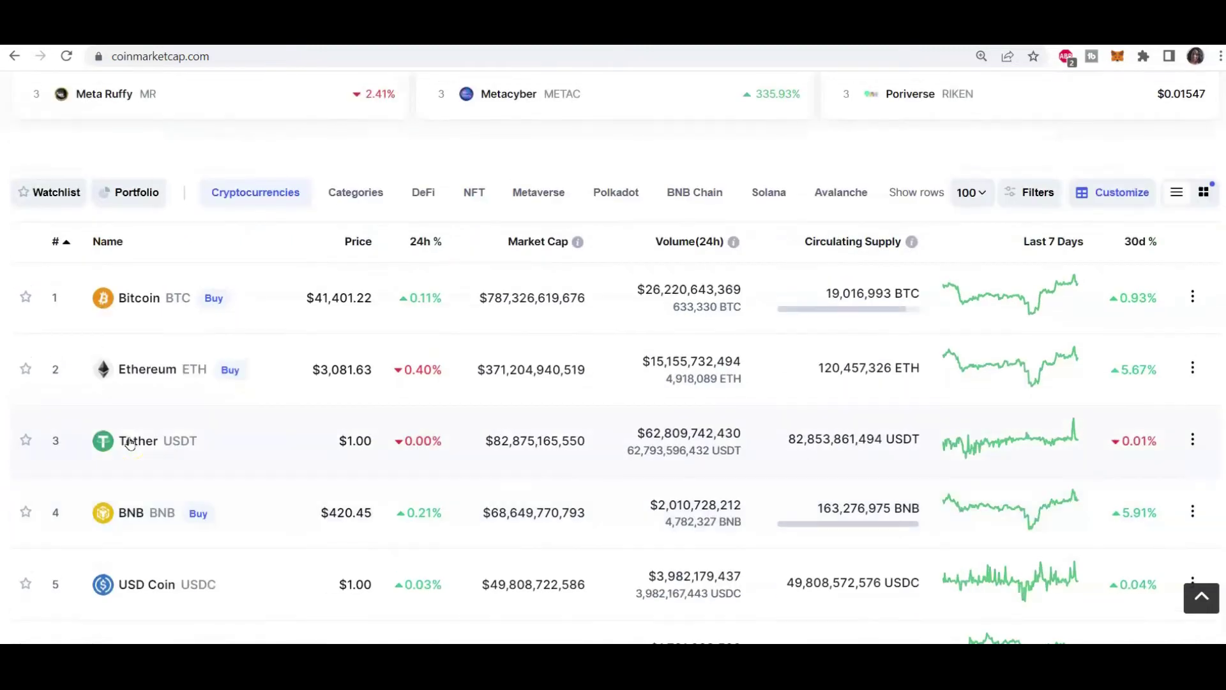
scroll(130, 441, "up", 4)
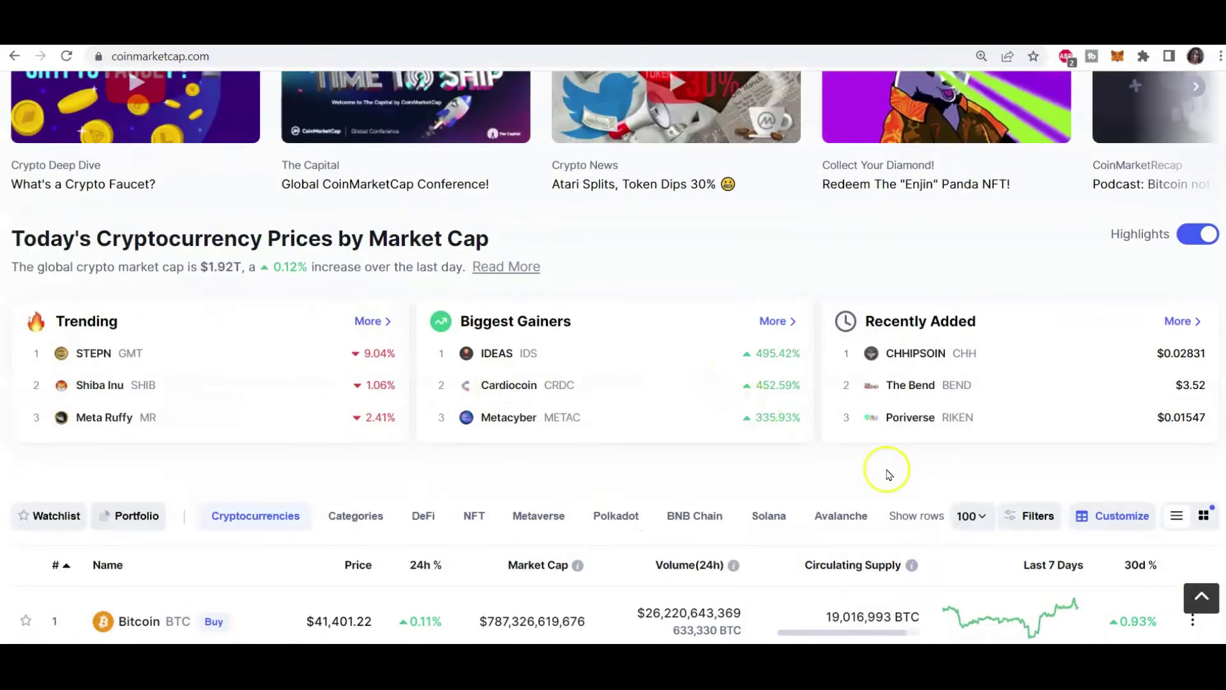
scroll(883, 470, "up", 2)
scroll(898, 461, "up", 1)
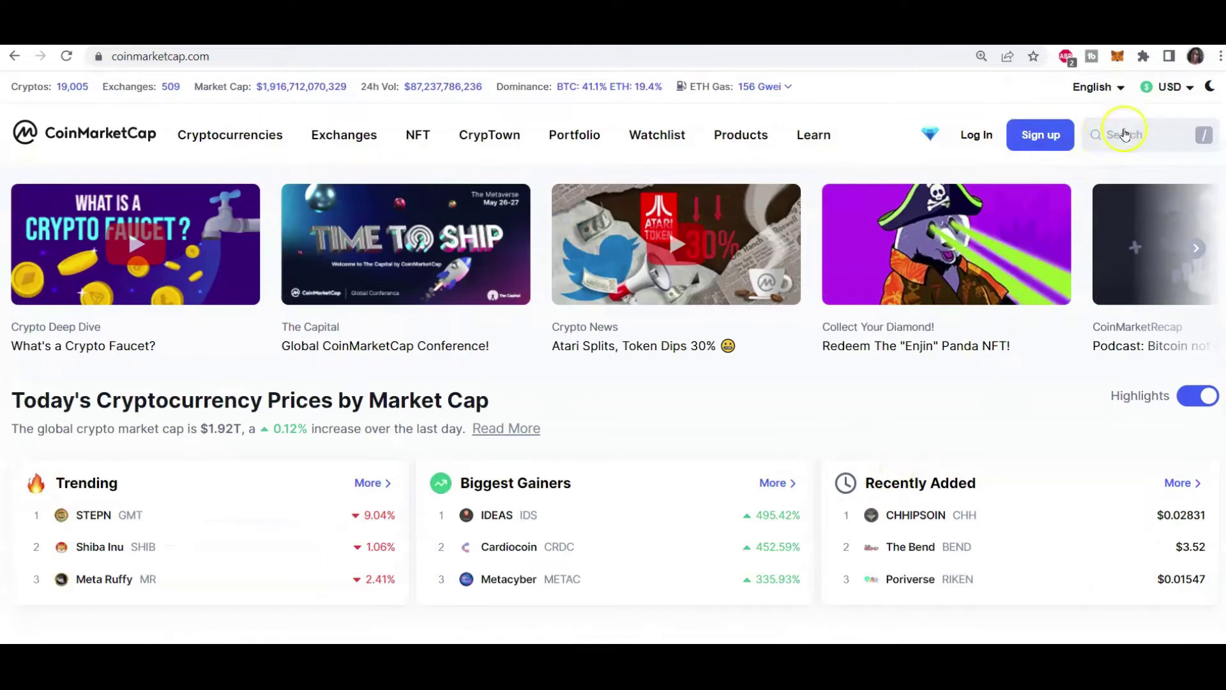
Search CoinMarketCap for 'cake' and open the PancakeSwap (CAKE) page priced at $9.01.
left_click(1125, 136)
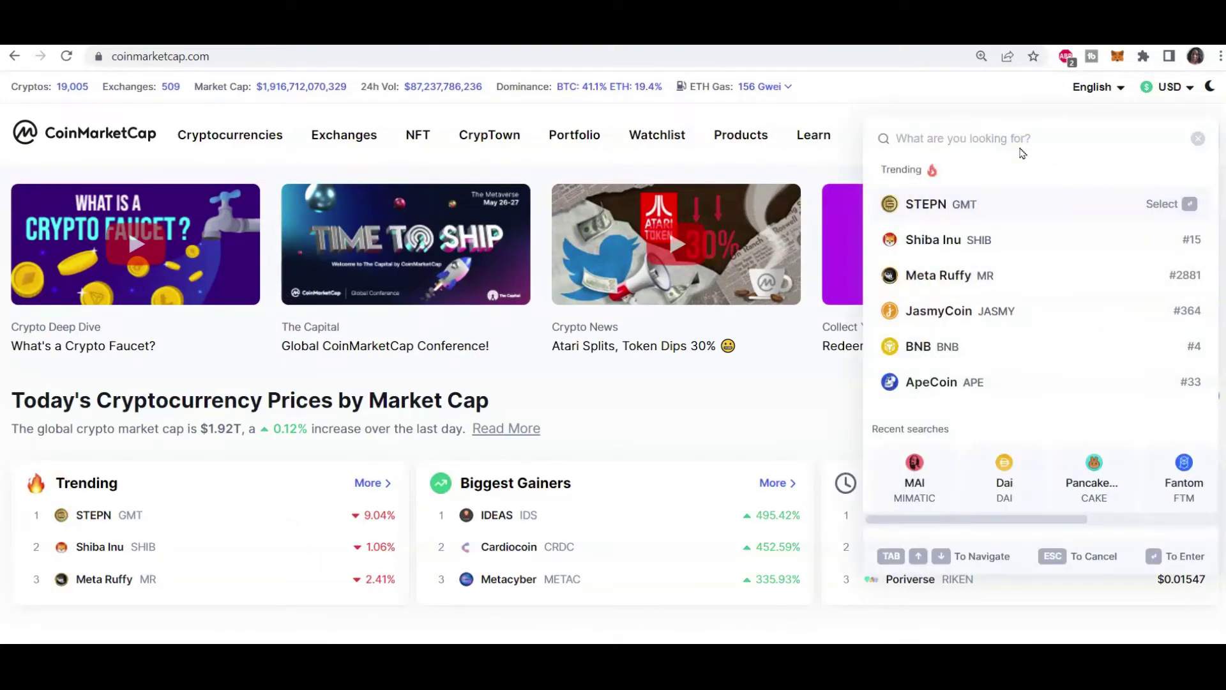
type("cake")
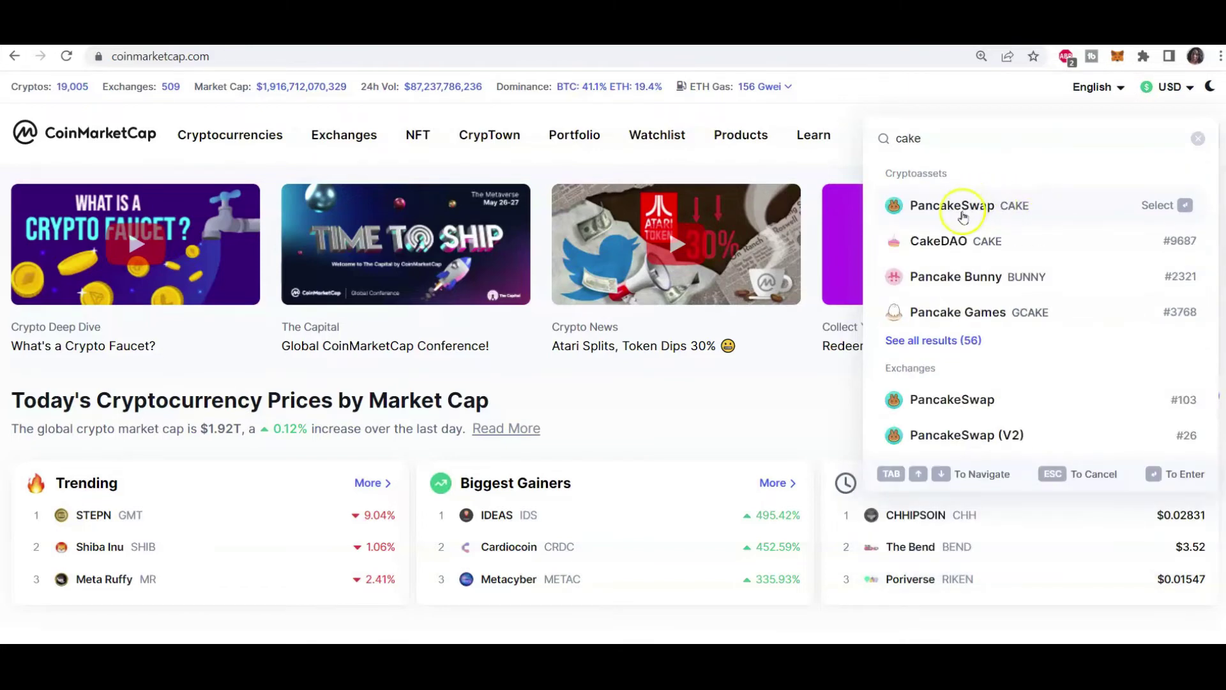
left_click(964, 205)
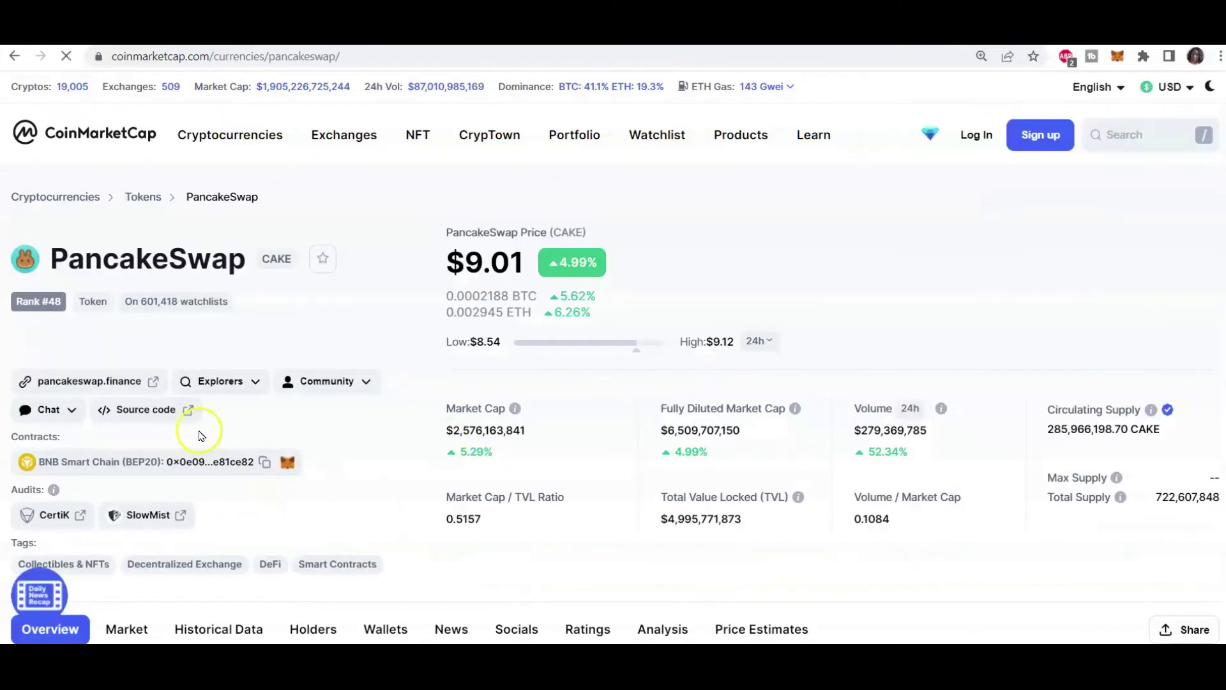
scroll(199, 434, "down", 3)
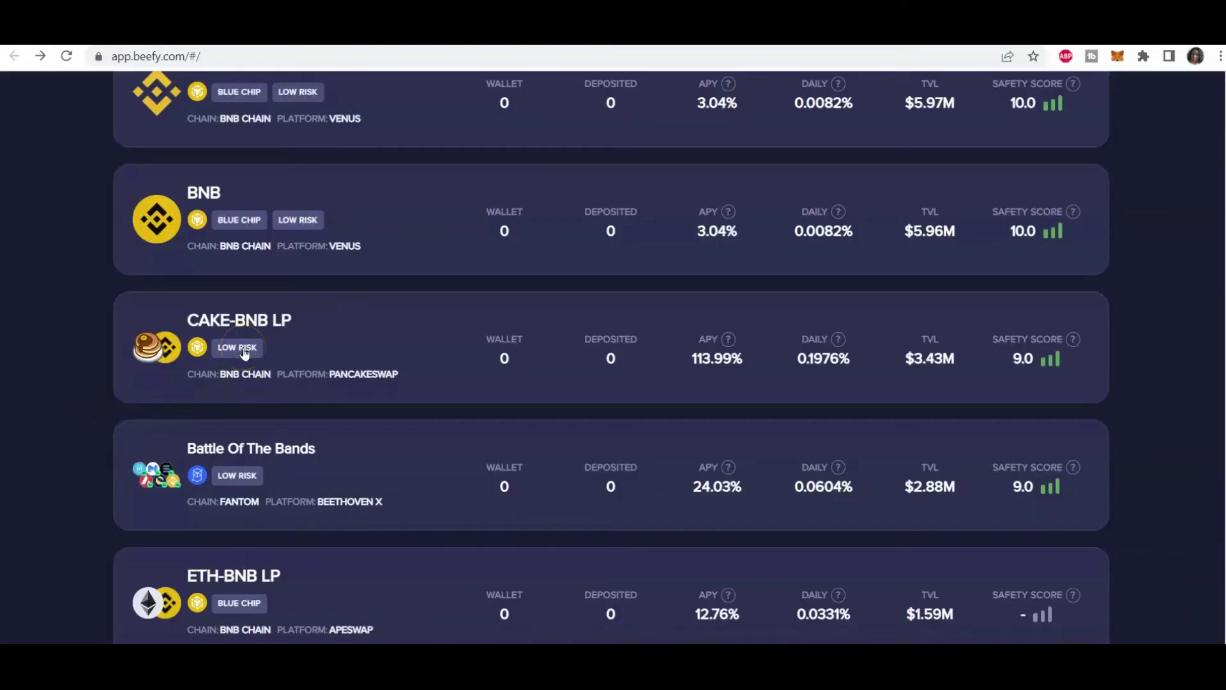
Back on Beefy, open the CAKE-BNB LP vault (114.16% APY) and scroll to its 9.0 safety score.
left_click(305, 358)
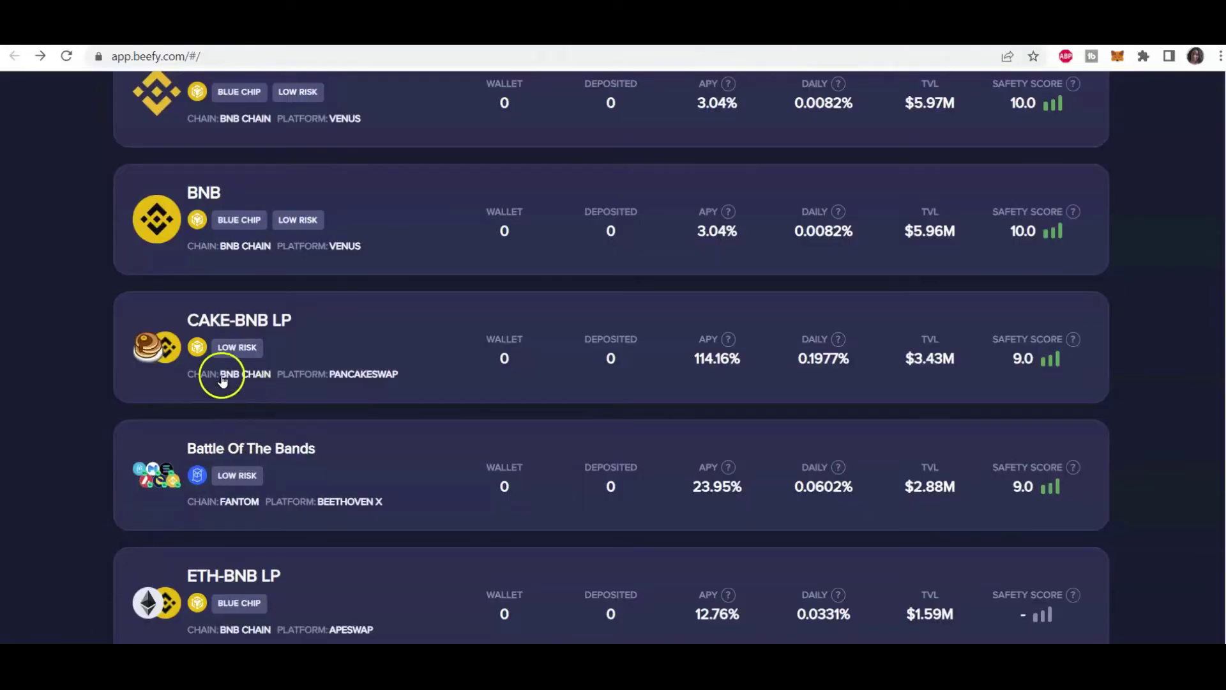
left_click(370, 337)
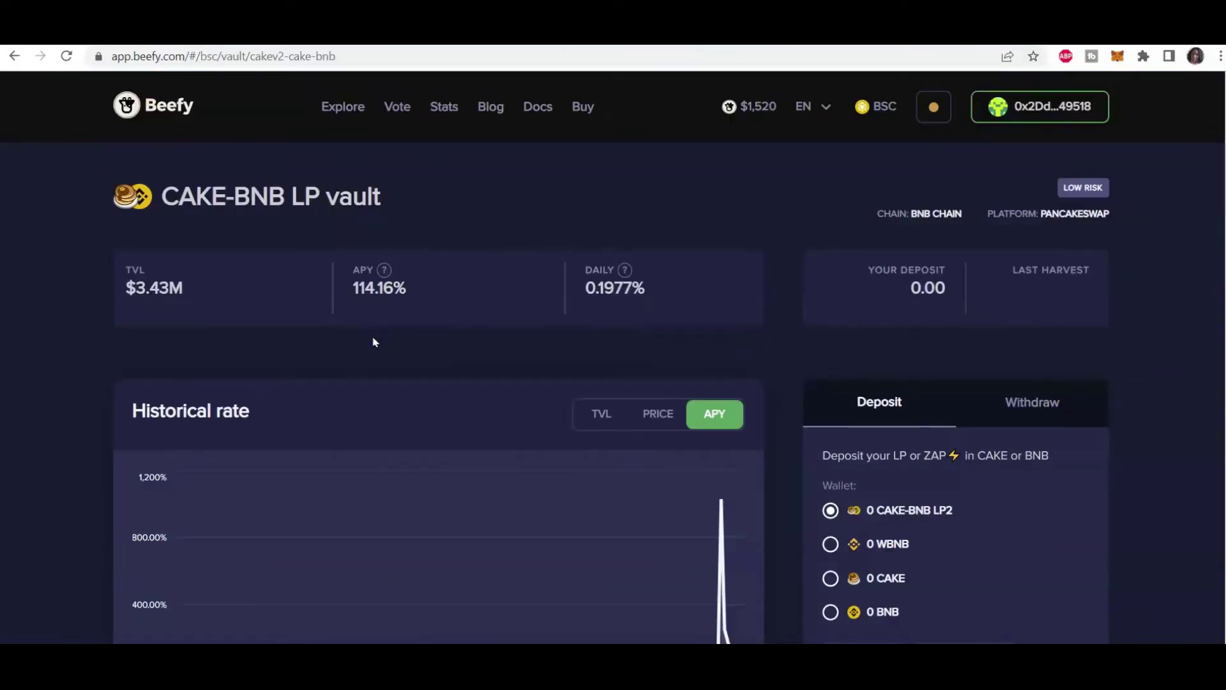
scroll(449, 356, "down", 2)
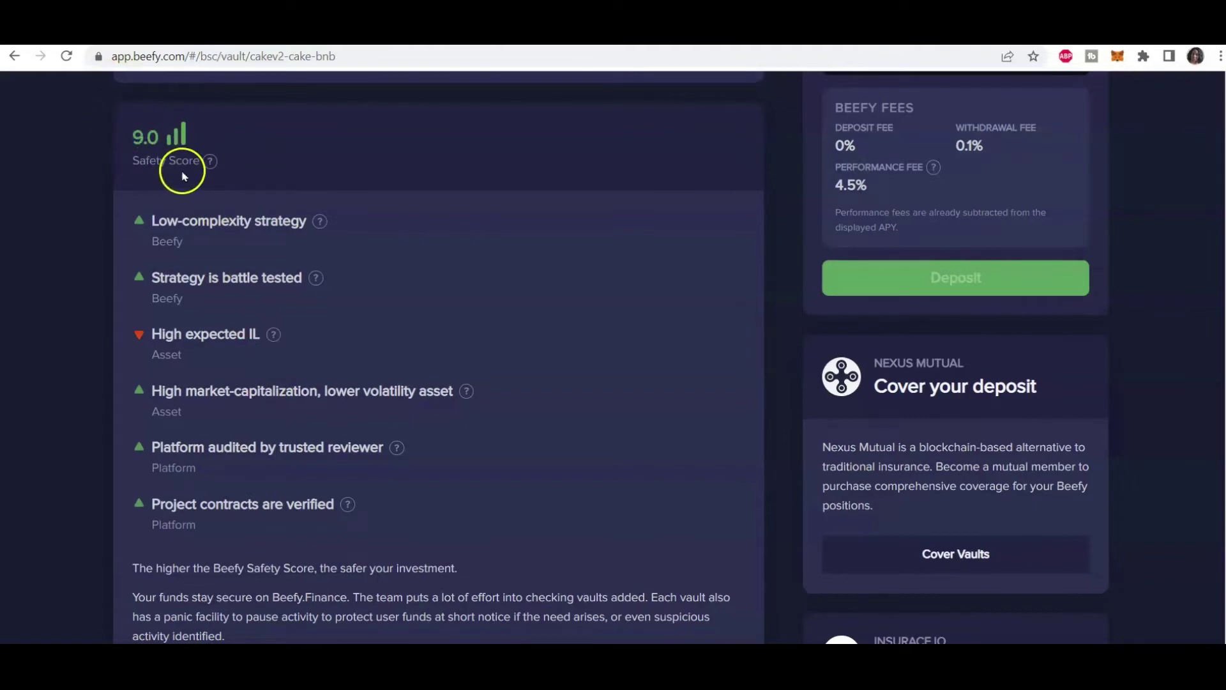
scroll(302, 213, "down", 1)
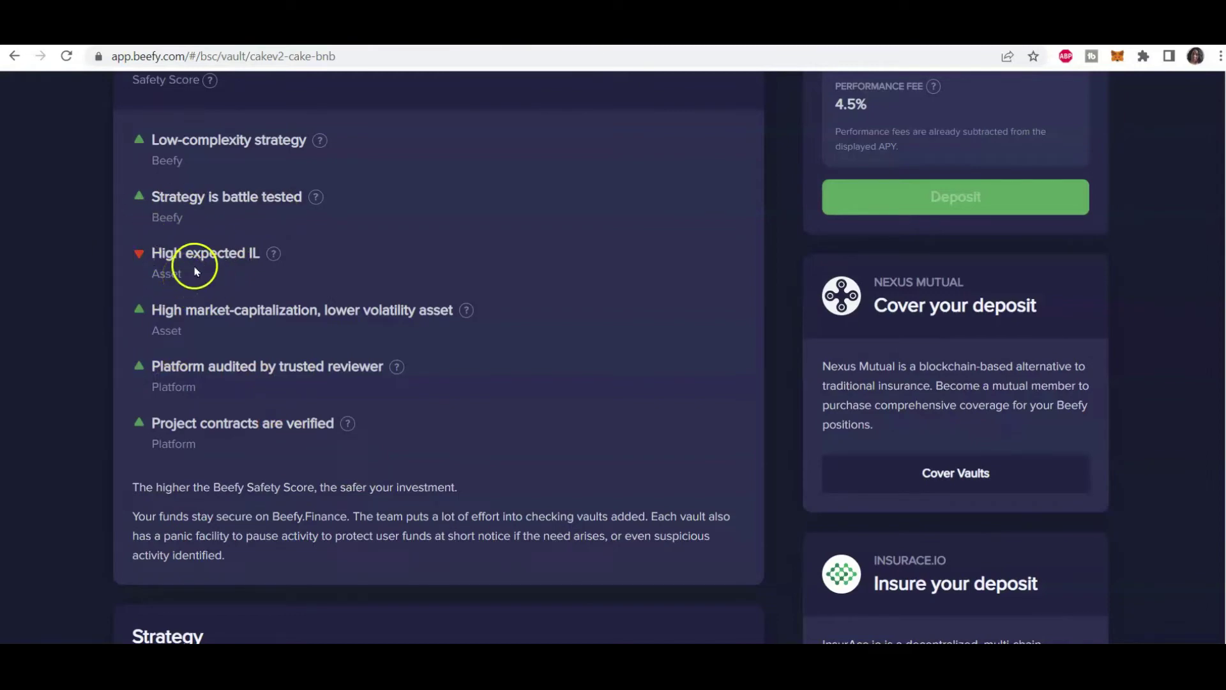
Show the tooltip explaining the High expected IL risk factor on the vault page.
mouse_move(269, 256)
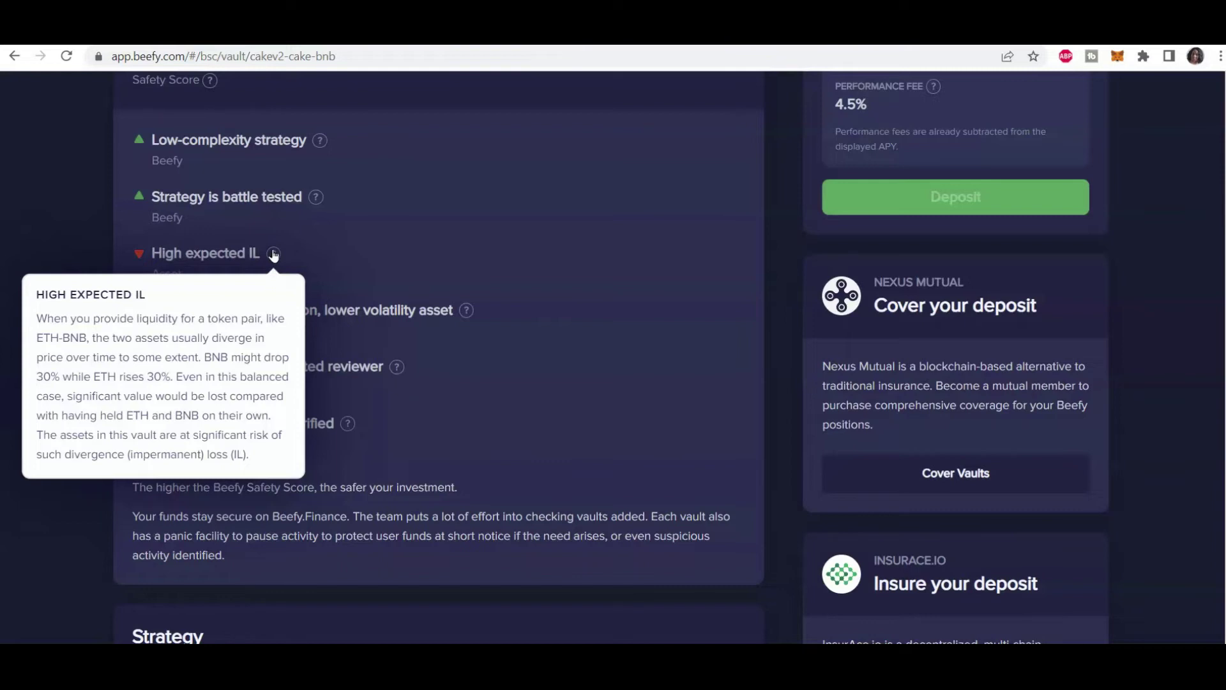
left_click(274, 254)
scroll(662, 279, "up", 8)
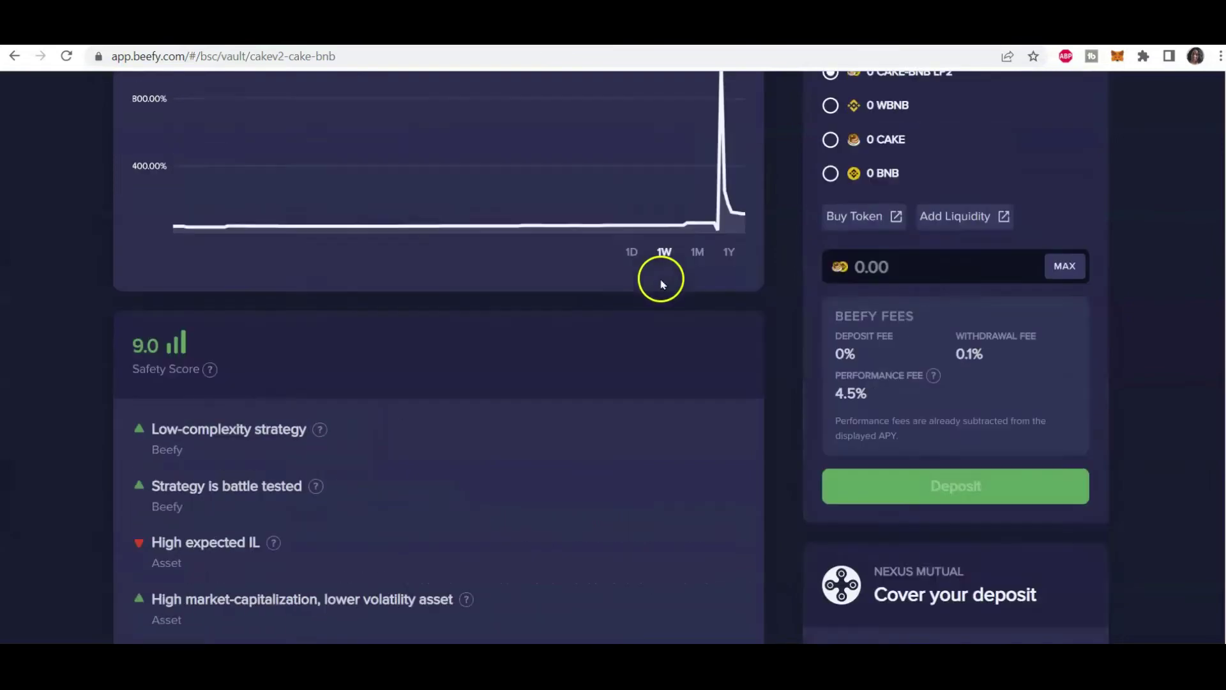
scroll(662, 284, "up", 2)
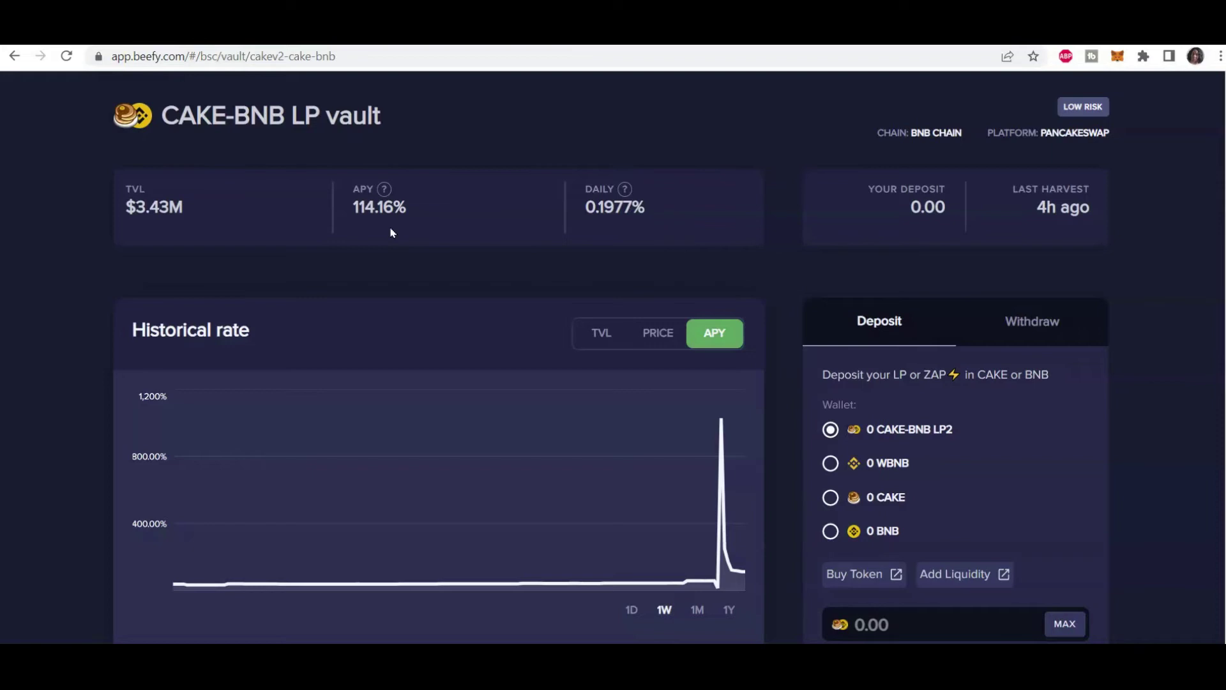
scroll(392, 233, "up", 1)
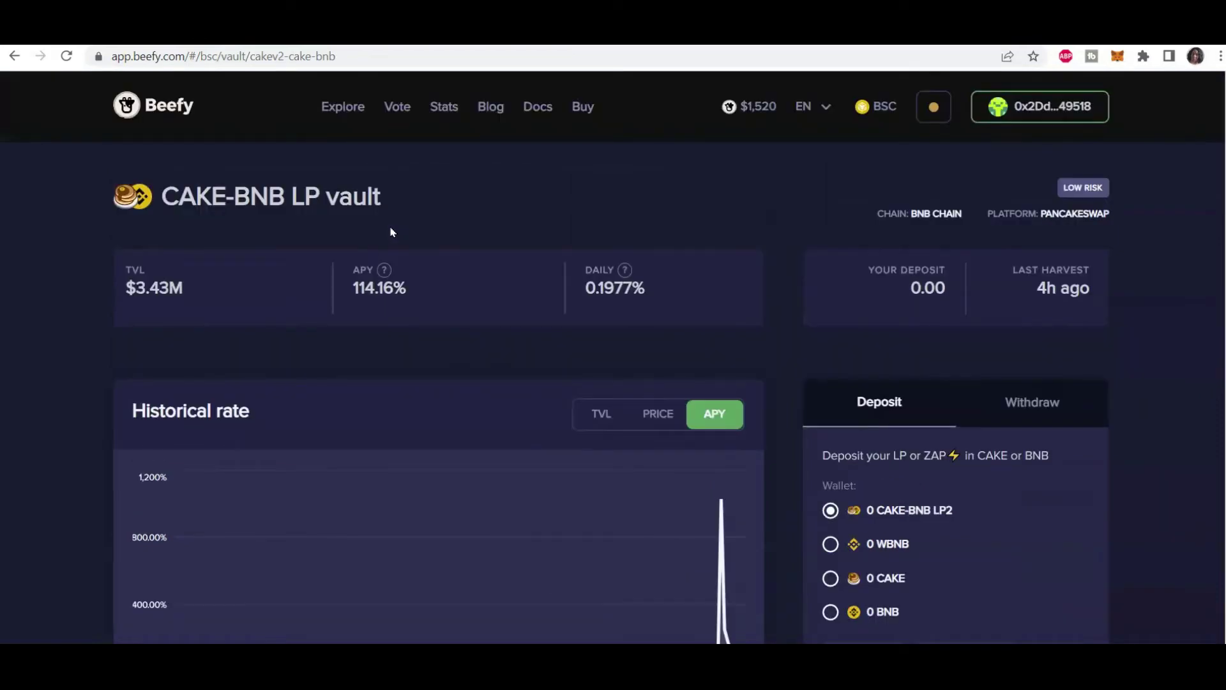
left_click(216, 291)
scroll(293, 233, "down", 5)
Choose BNB as the deposit asset and enter the full 0.84972505 BNB balance.
left_click(829, 291)
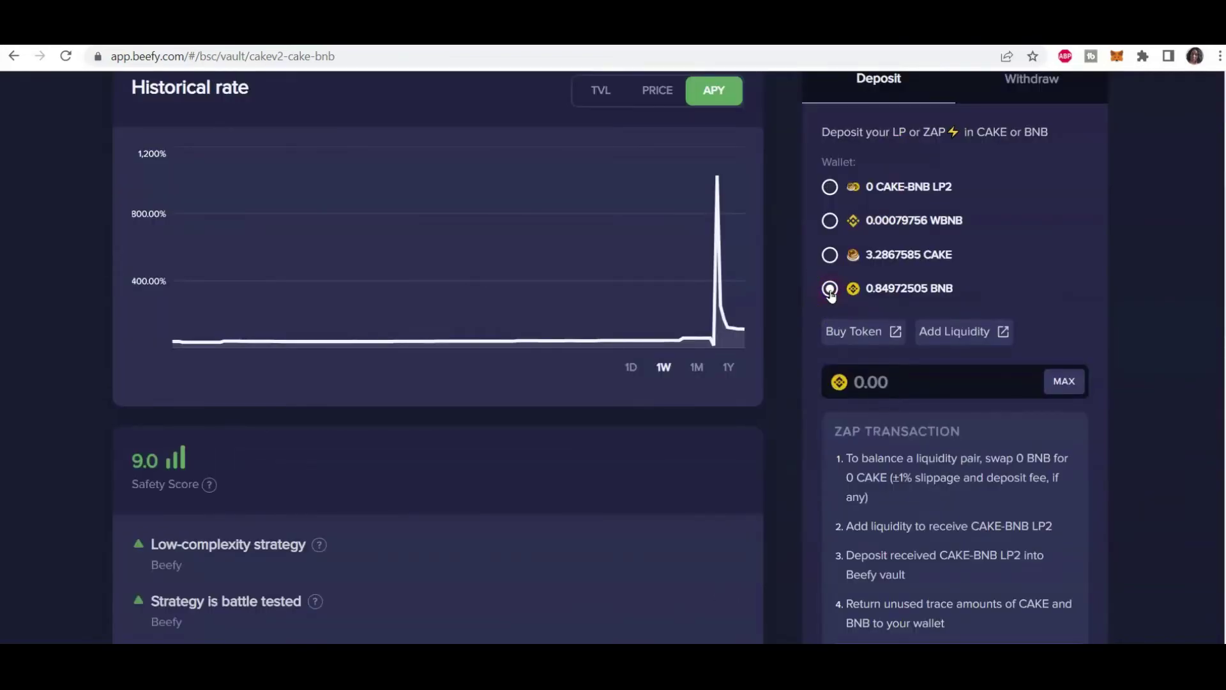
left_click(1064, 381)
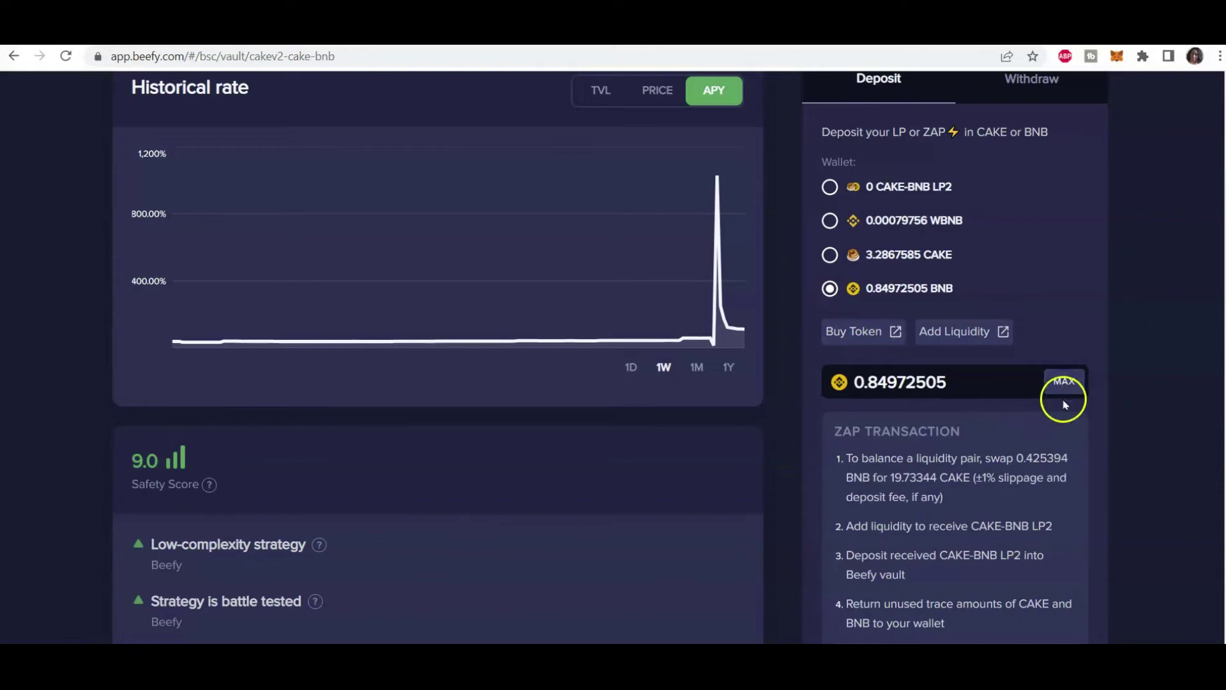
scroll(1022, 383, "down", 1)
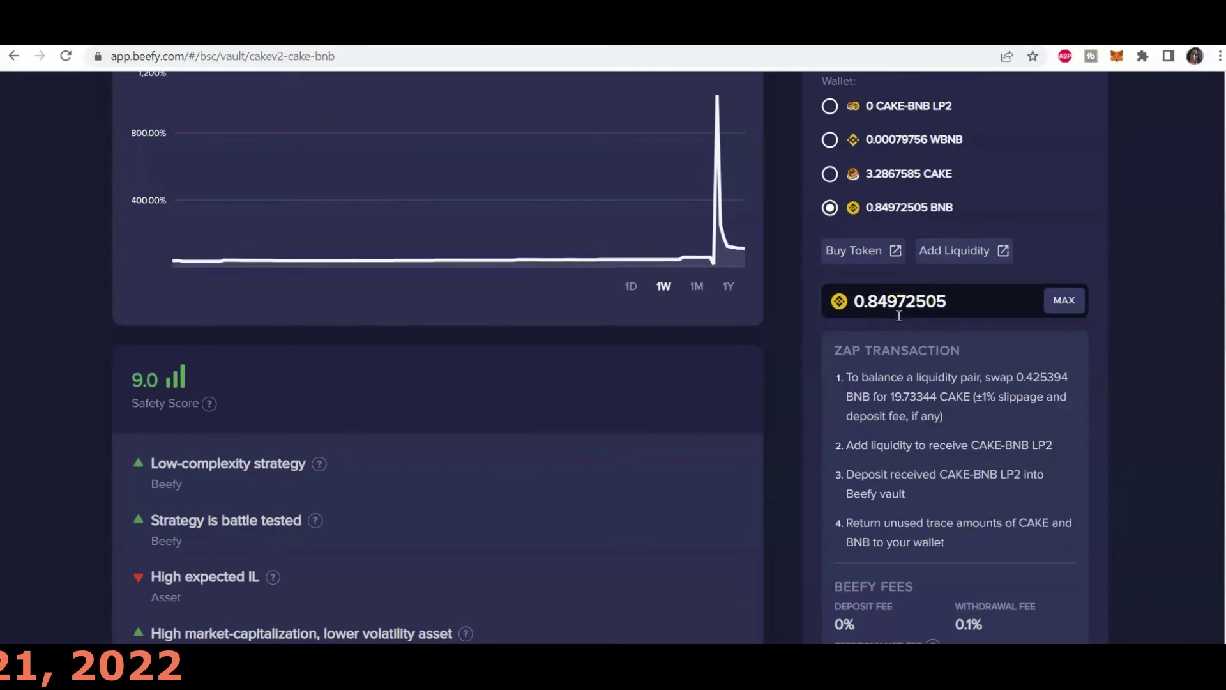
scroll(899, 315, "down", 1)
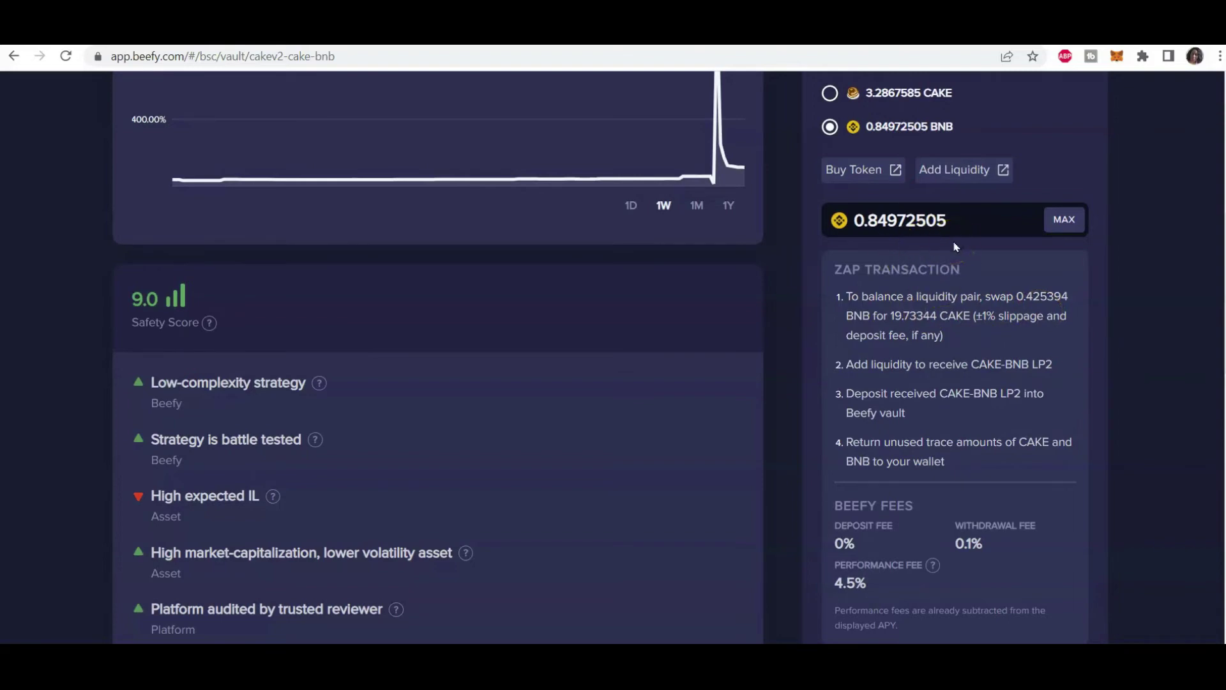
scroll(956, 247, "down", 3)
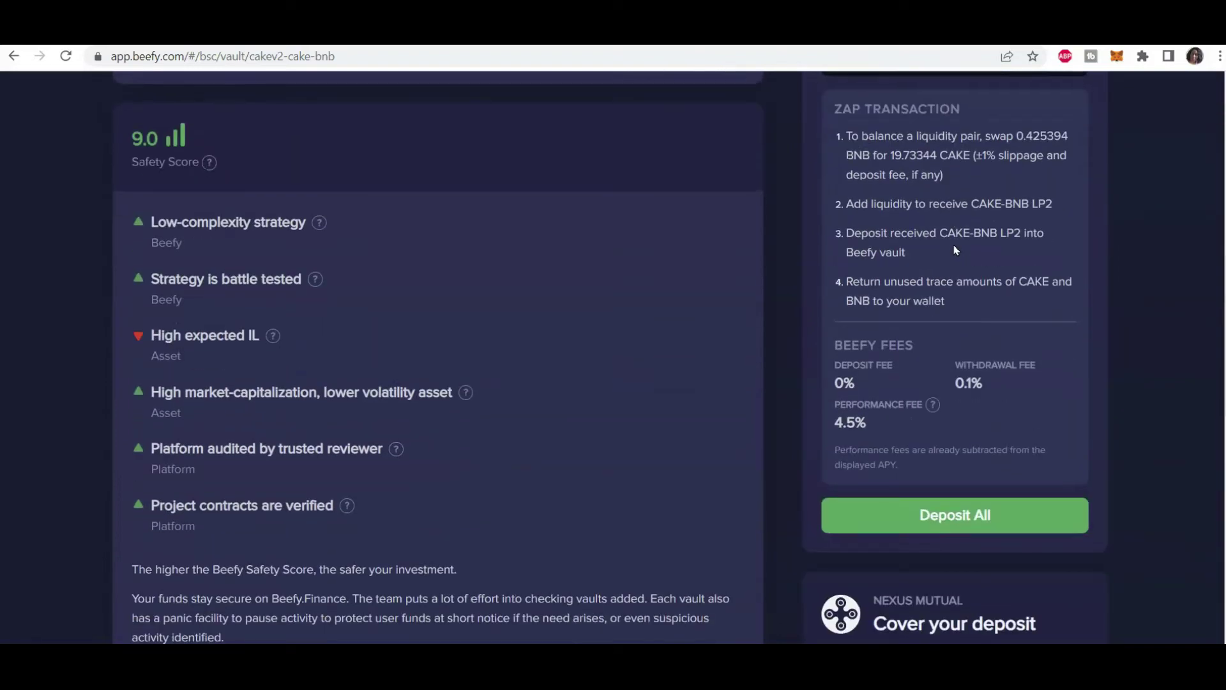
scroll(956, 250, "up", 1)
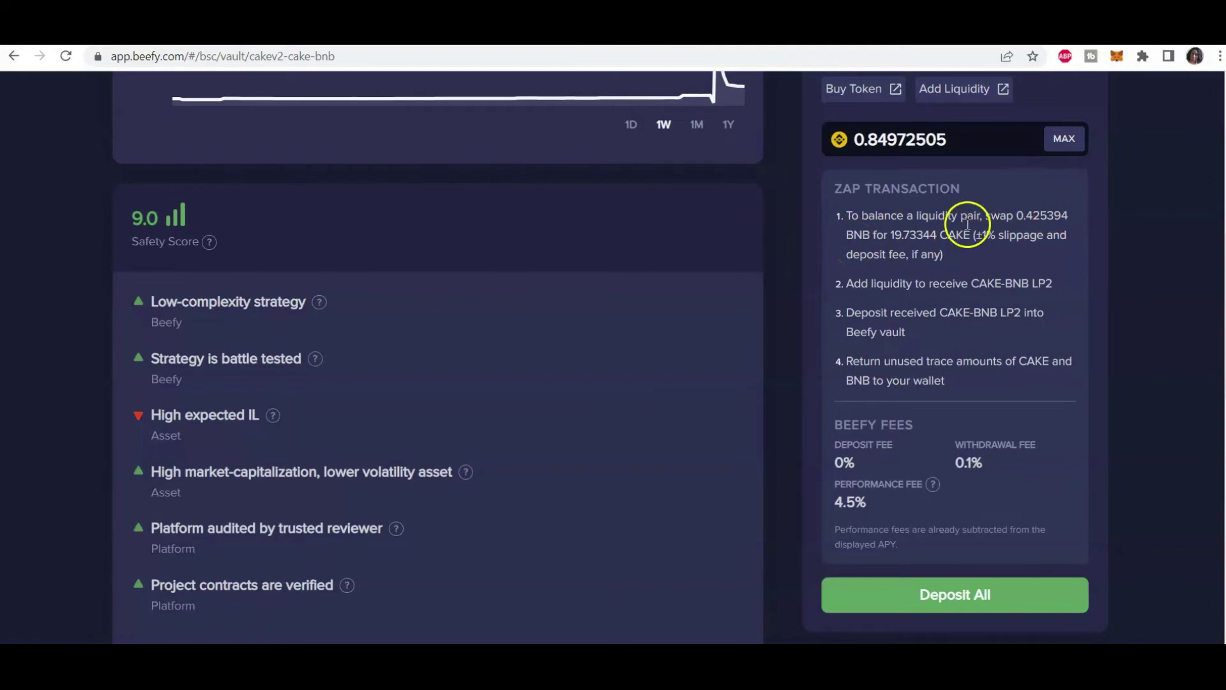
scroll(1025, 188, "up", 1)
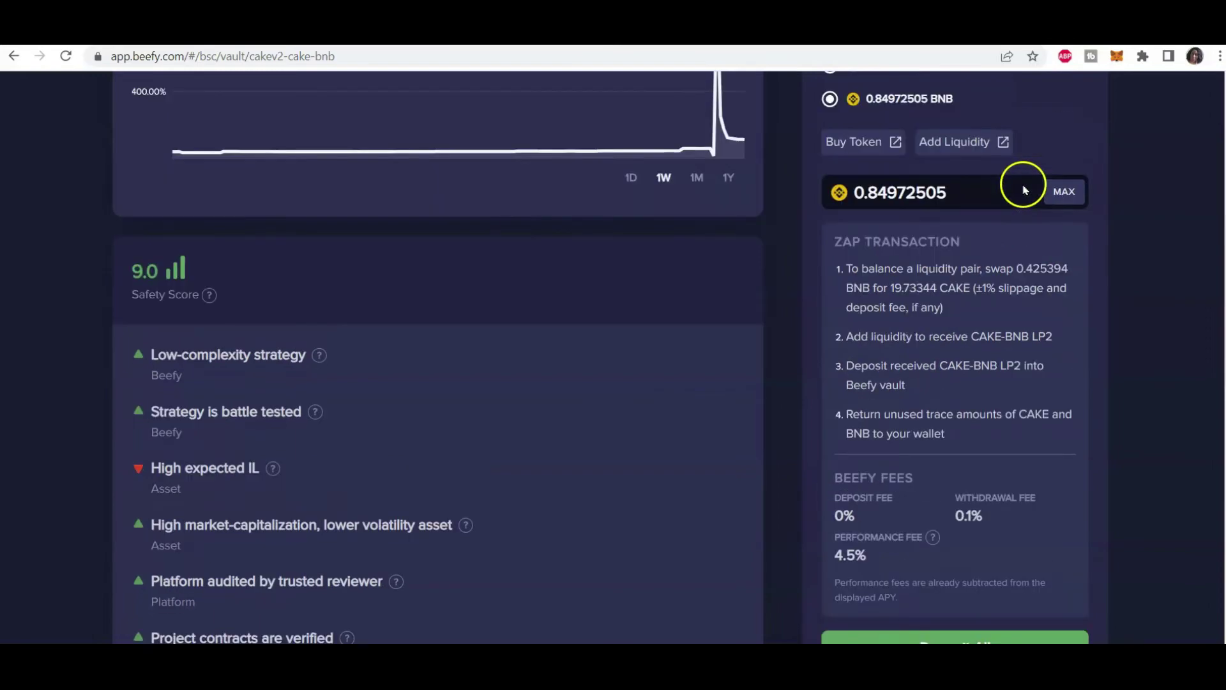
Go from the vault's Add Liquidity link to PancakeSwap's Trade > Swap page.
left_click(944, 173)
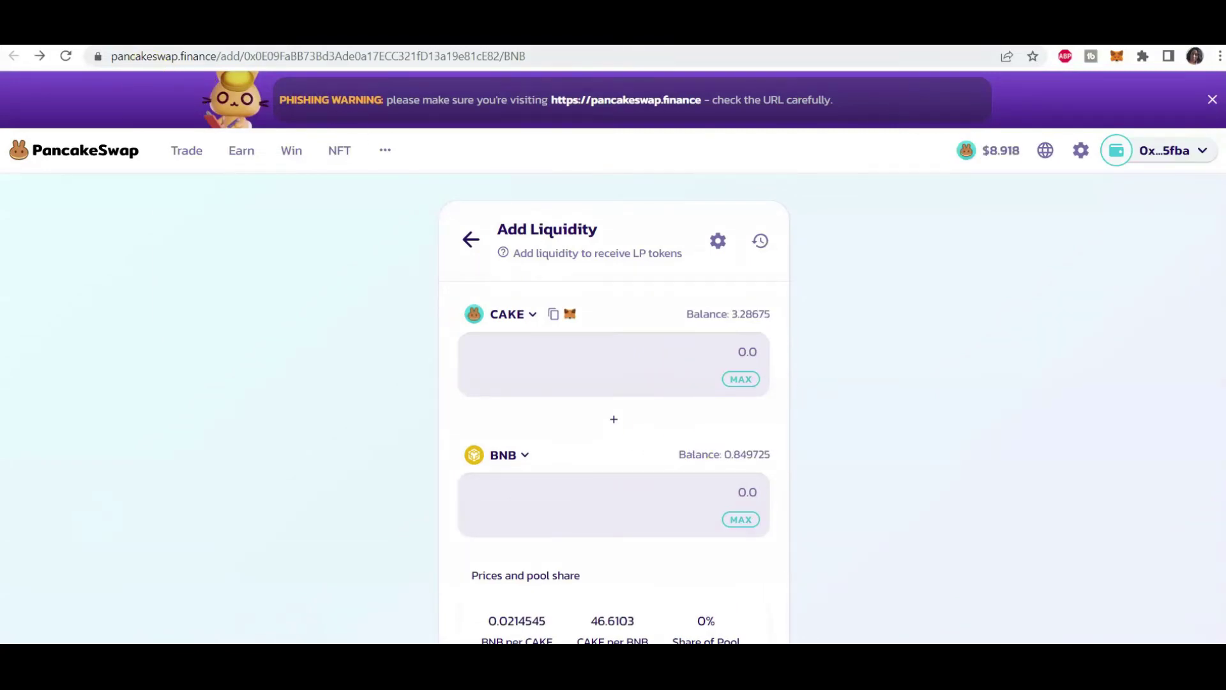
mouse_move(187, 147)
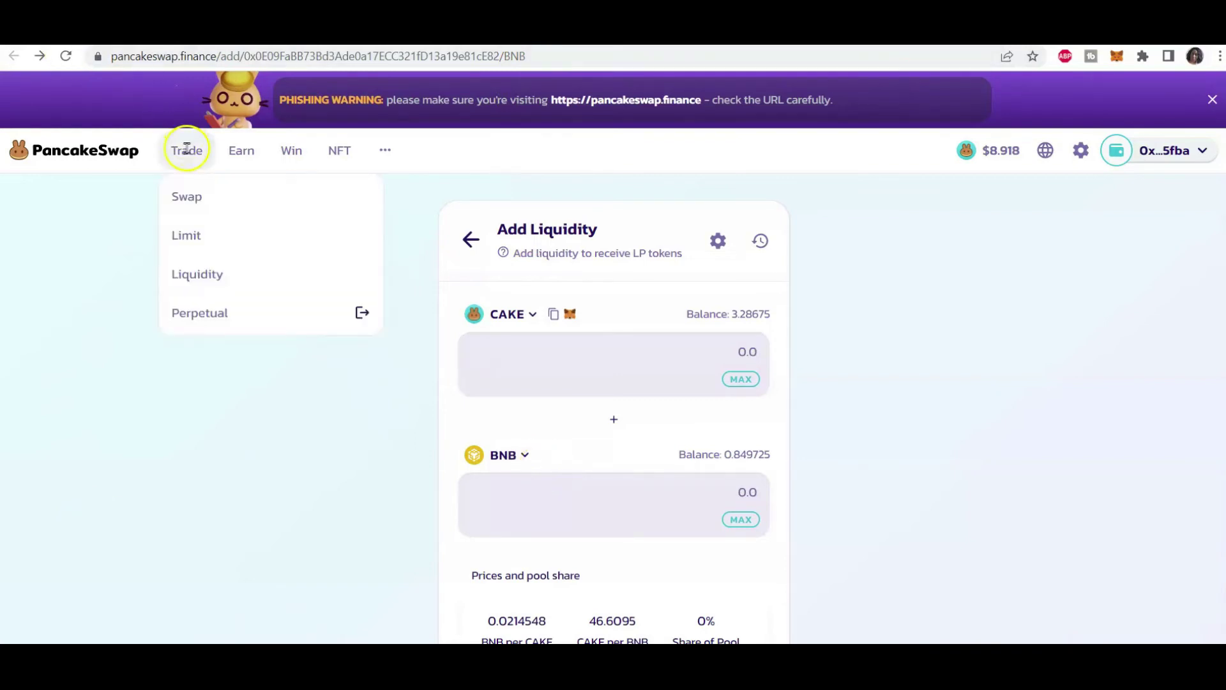
left_click(189, 199)
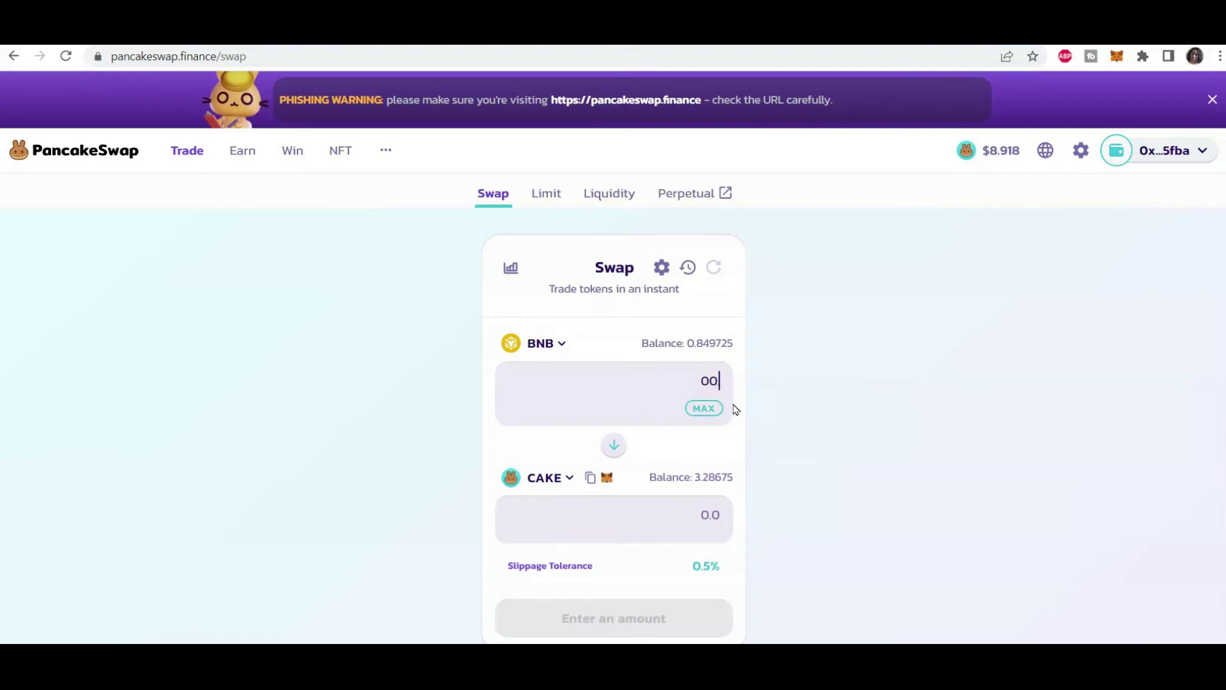
Enter 0.429394 BNB to swap for about 19.96 CAKE and start the swap.
type(".4")
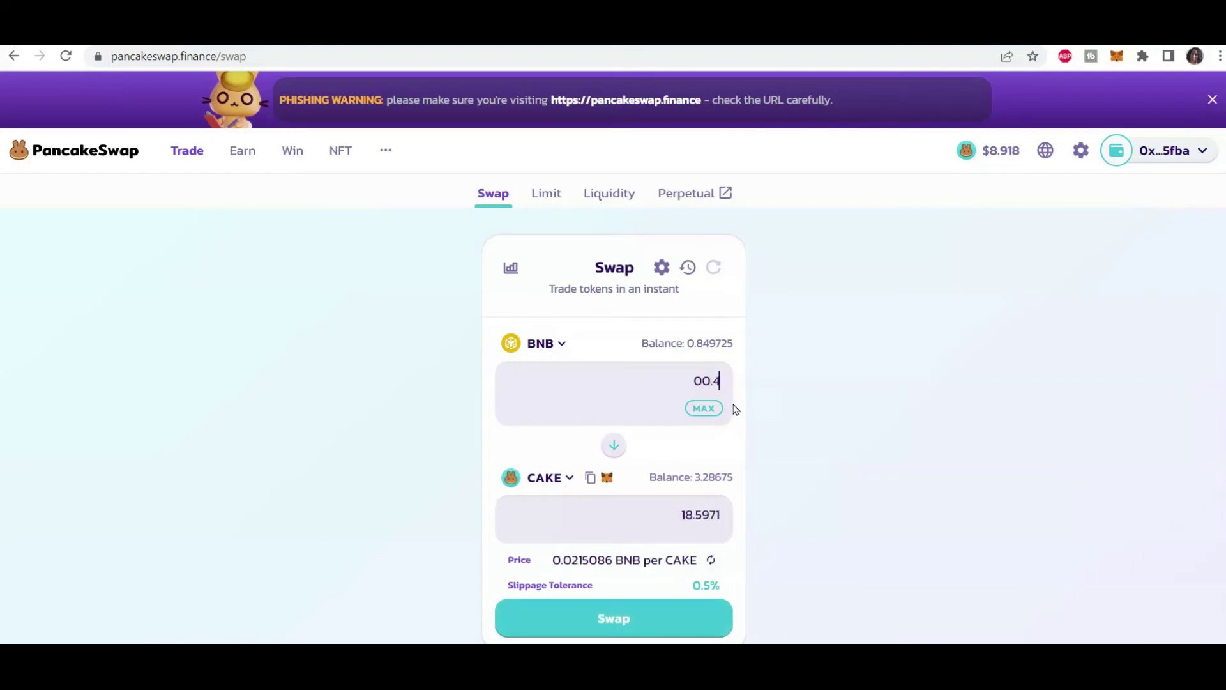
type("29394")
scroll(685, 319, "down", 1)
left_click(684, 292)
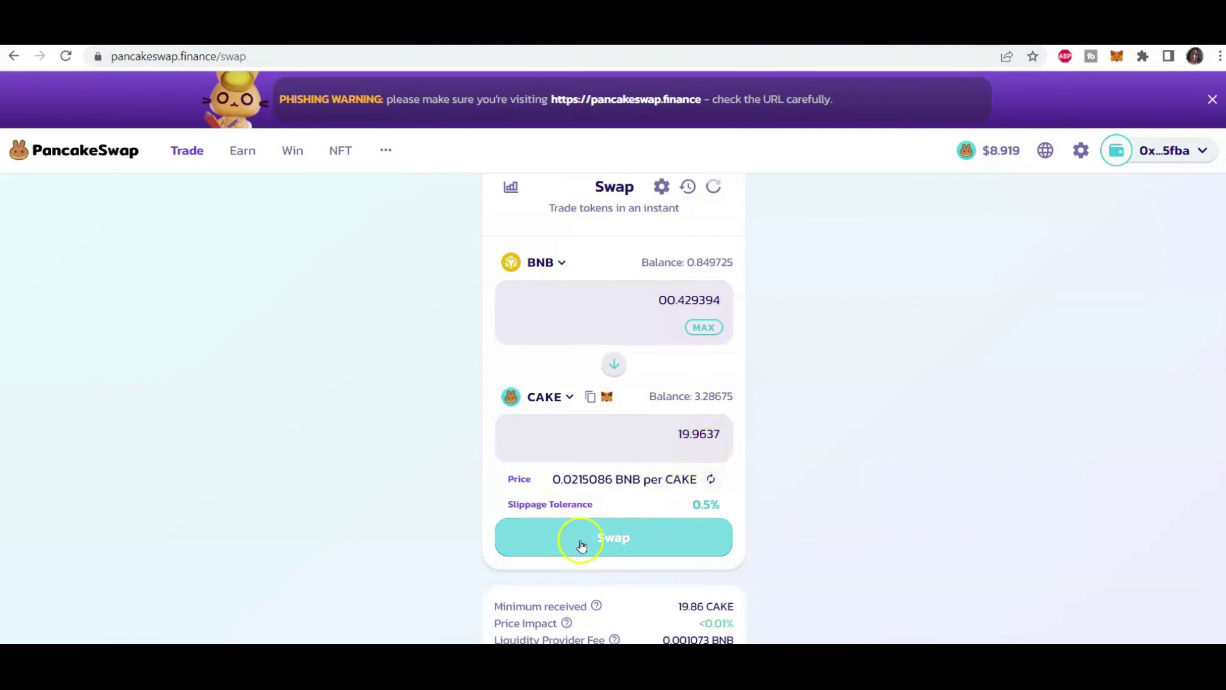
scroll(638, 542, "down", 3)
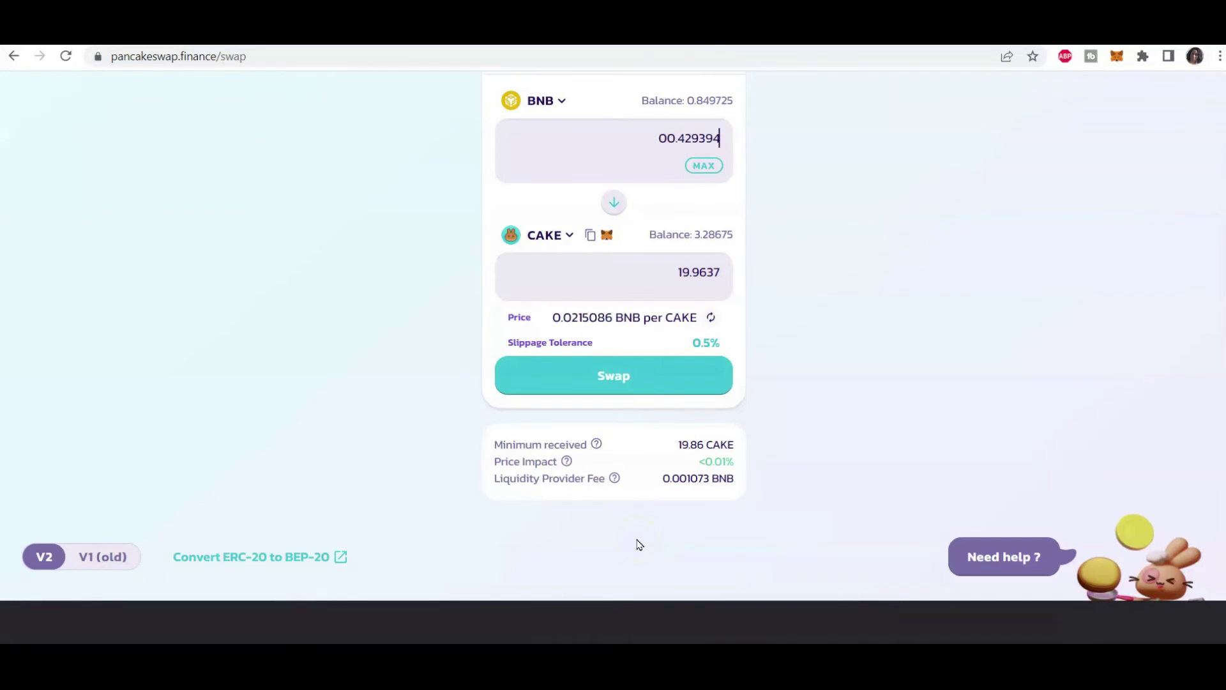
scroll(639, 544, "up", 2)
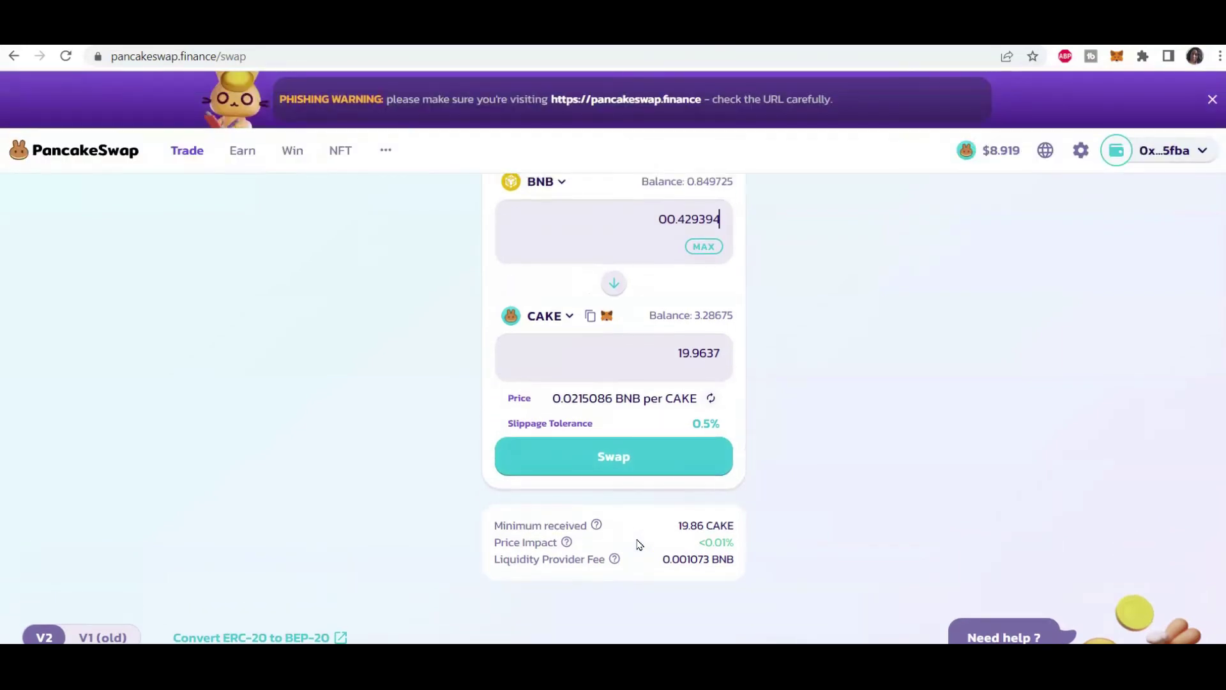
left_click(618, 465)
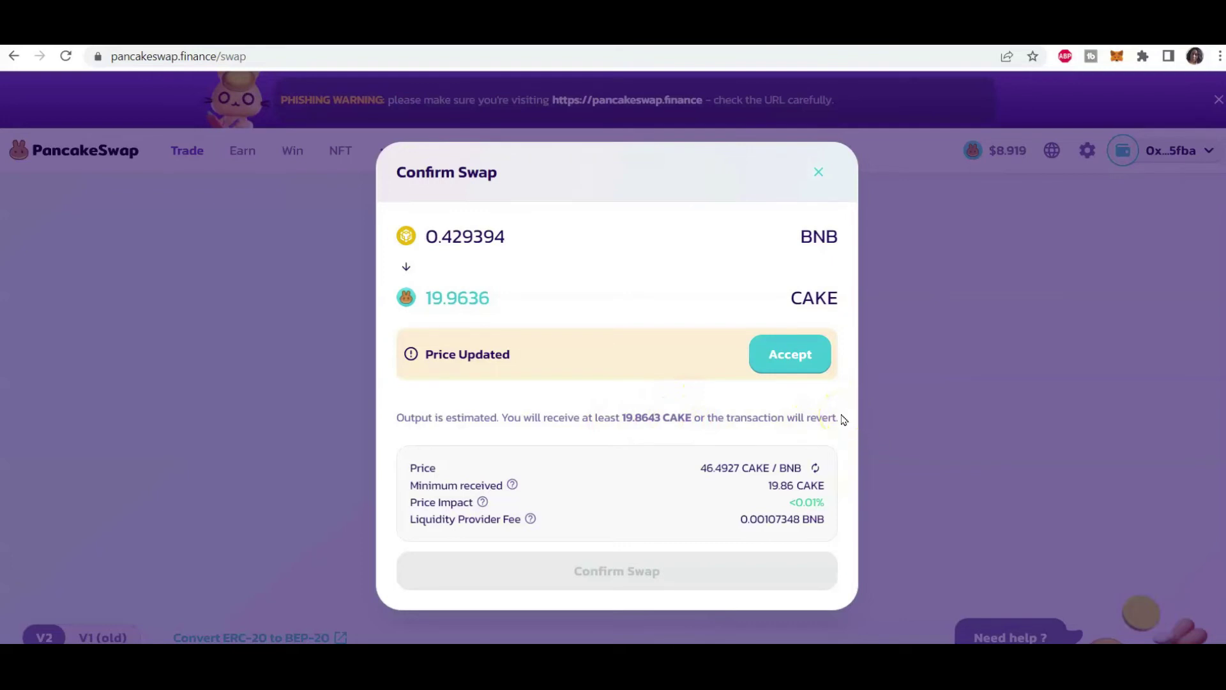
Accept the updated price and confirm the 0.429394 BNB to 19.9636 CAKE swap in MetaMask.
left_click(787, 352)
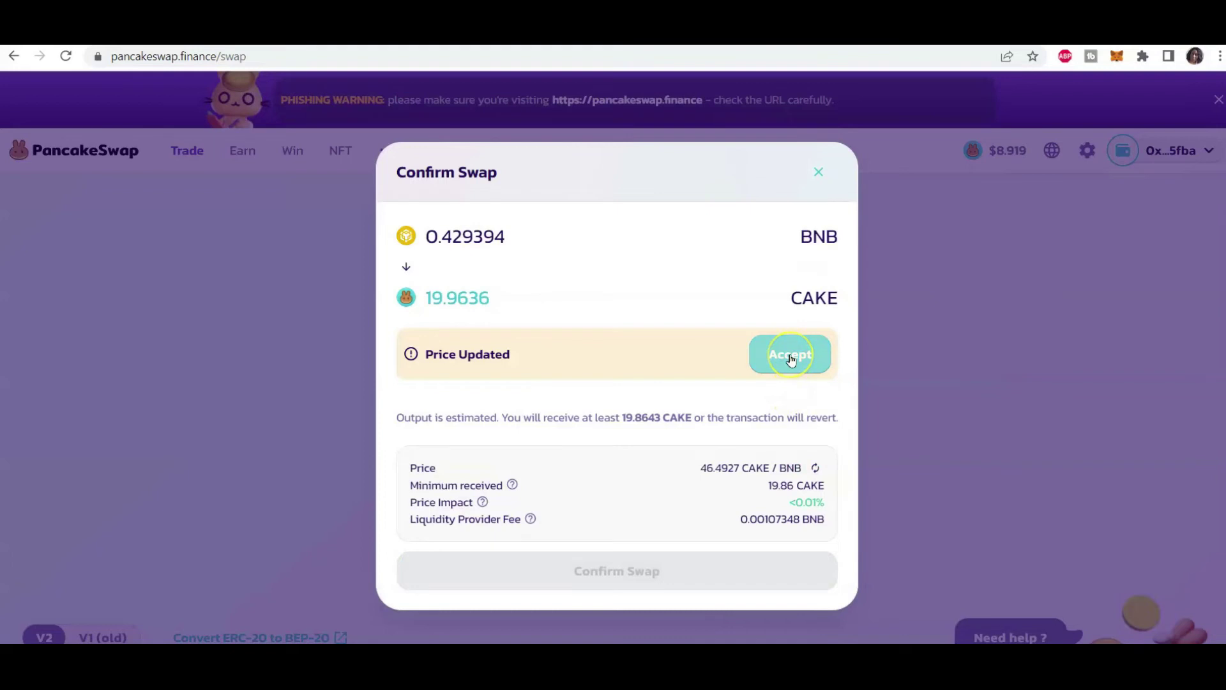
left_click(790, 360)
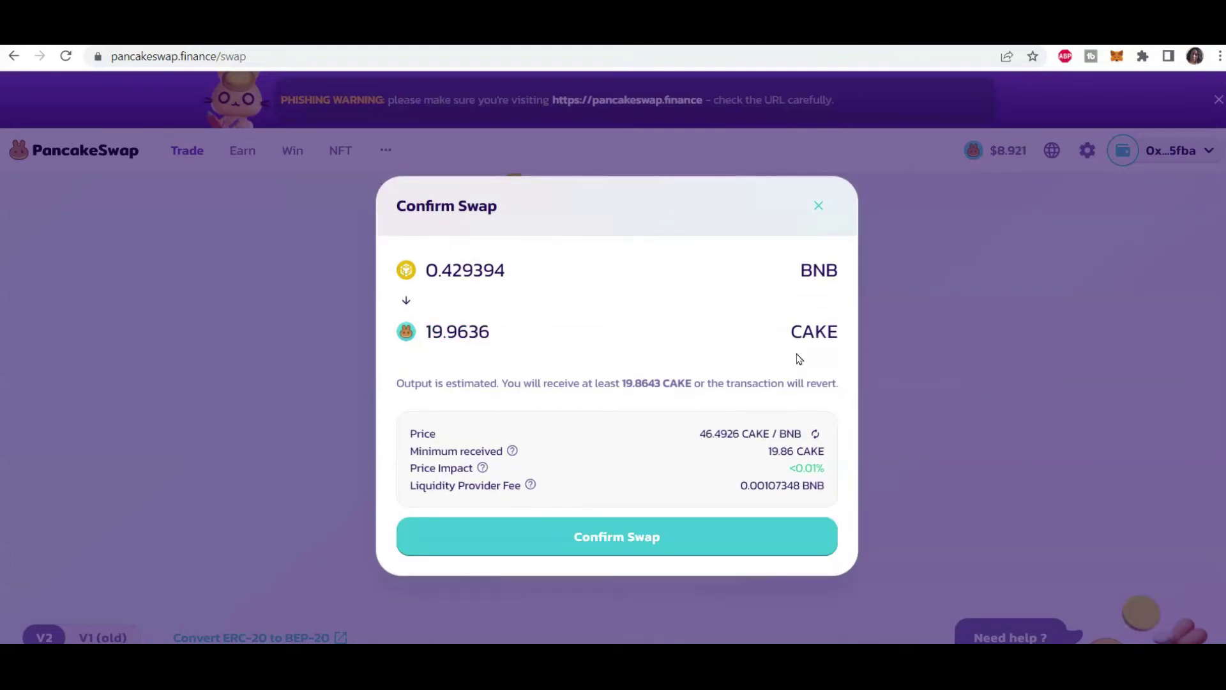
left_click(611, 541)
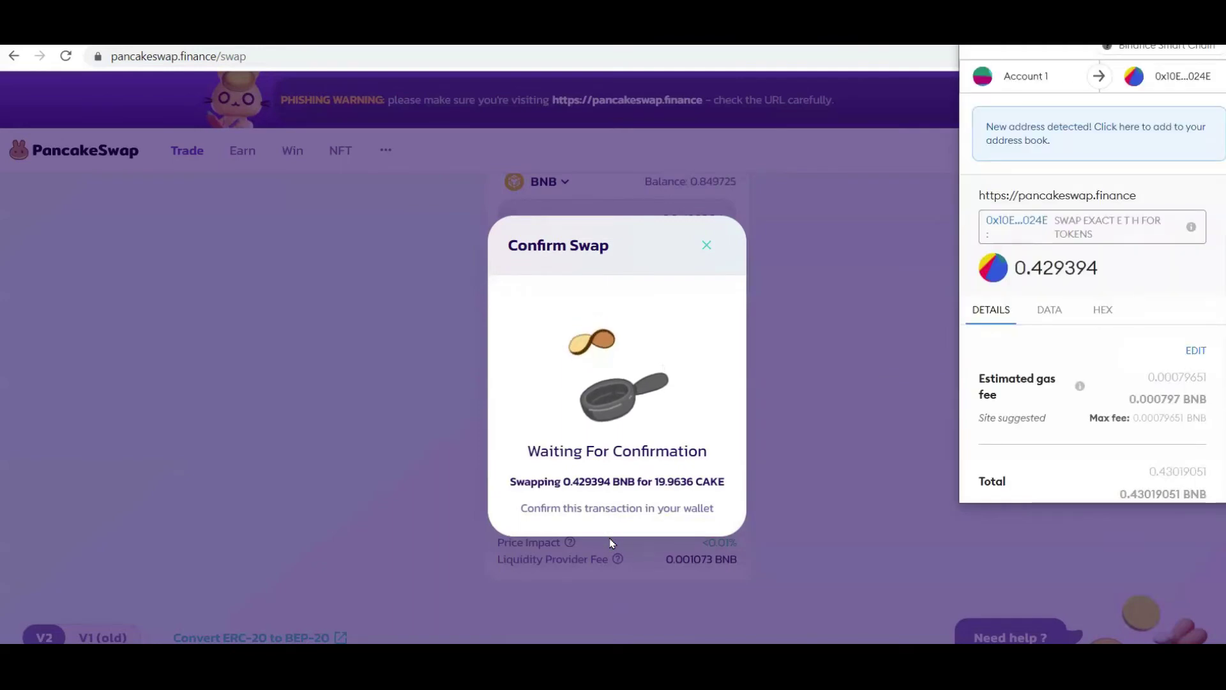
scroll(1189, 402, "down", 2)
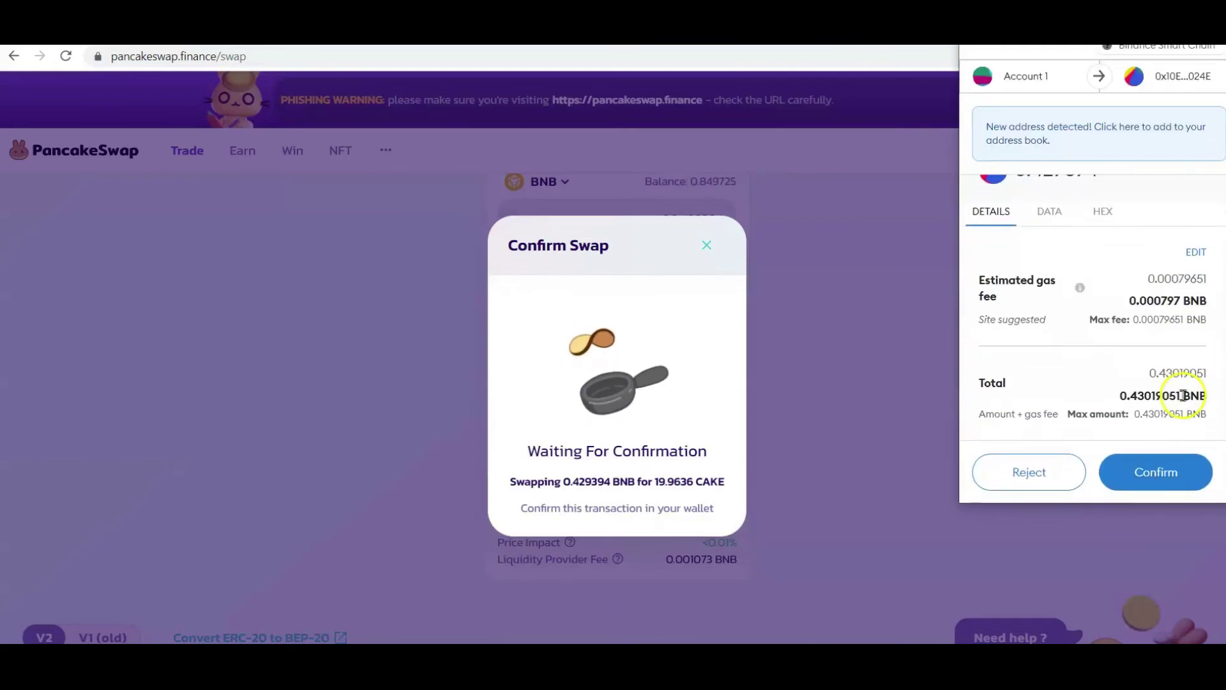
left_click(1164, 475)
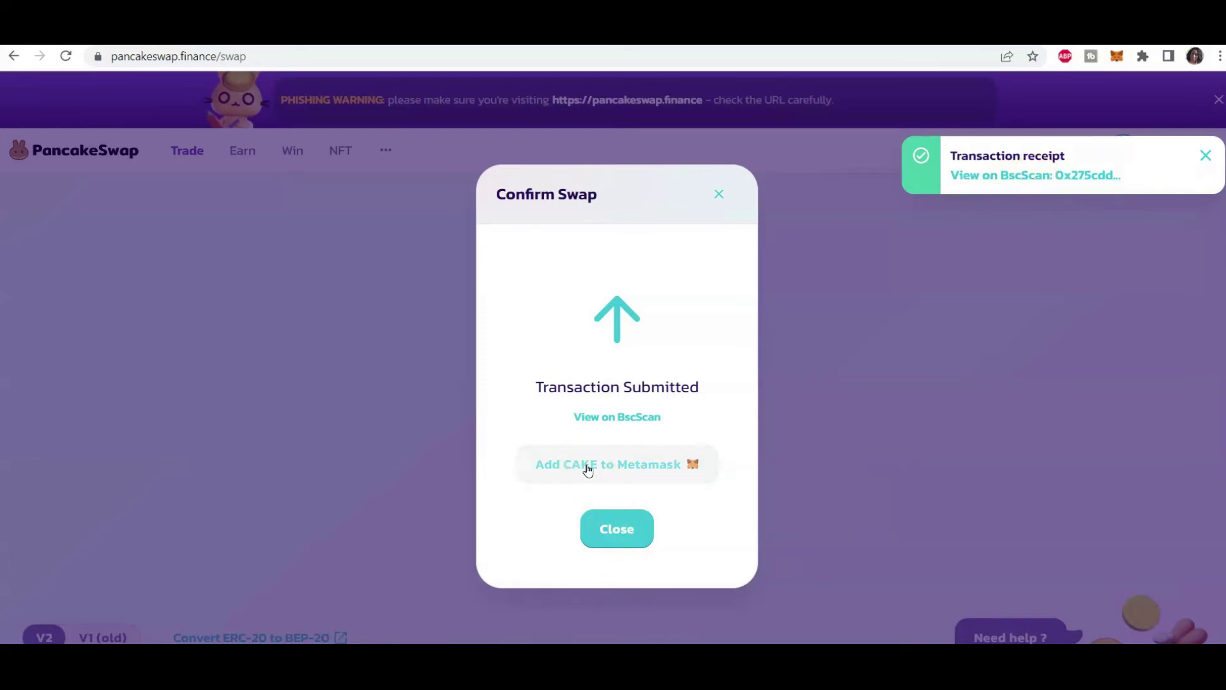
Add the CAKE token to MetaMask and close the transaction-submitted dialog.
left_click(588, 468)
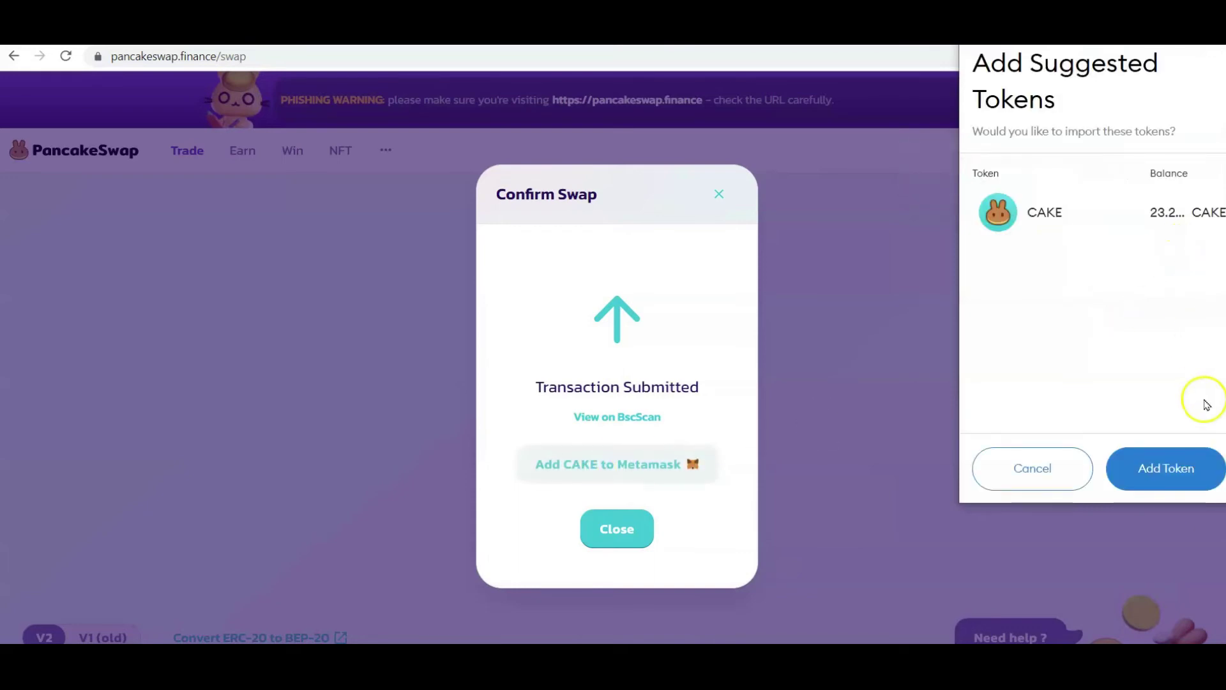
left_click(1153, 478)
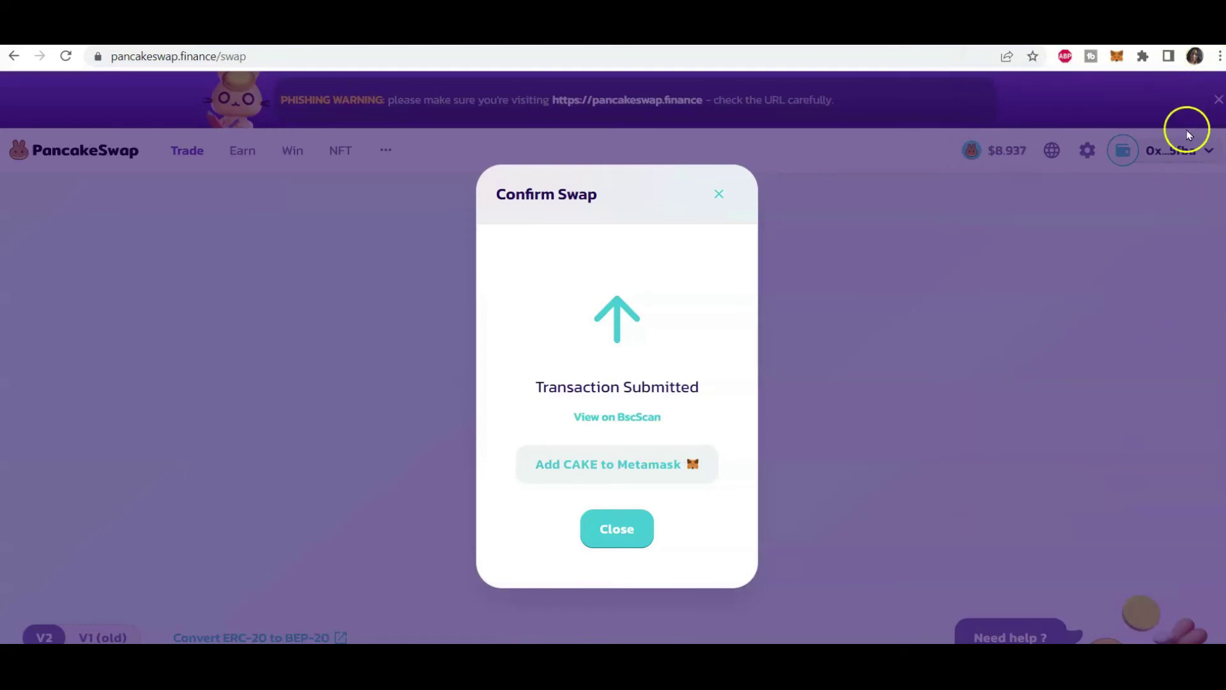
left_click(618, 530)
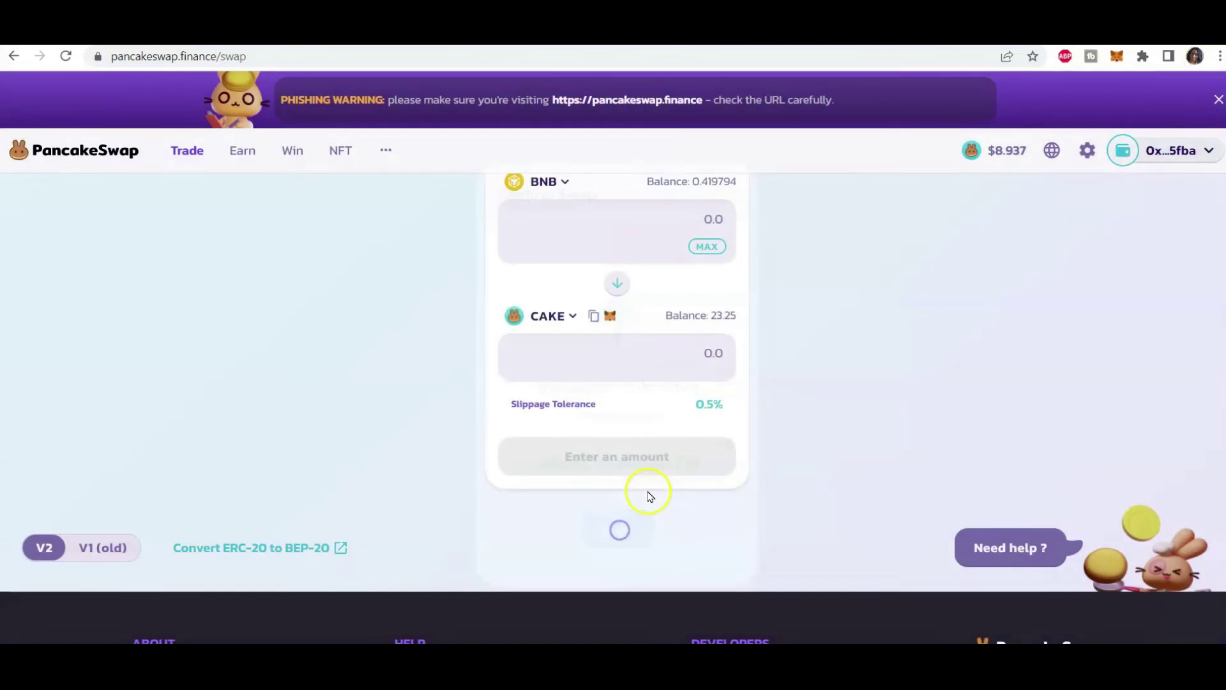
scroll(833, 473, "up", 1)
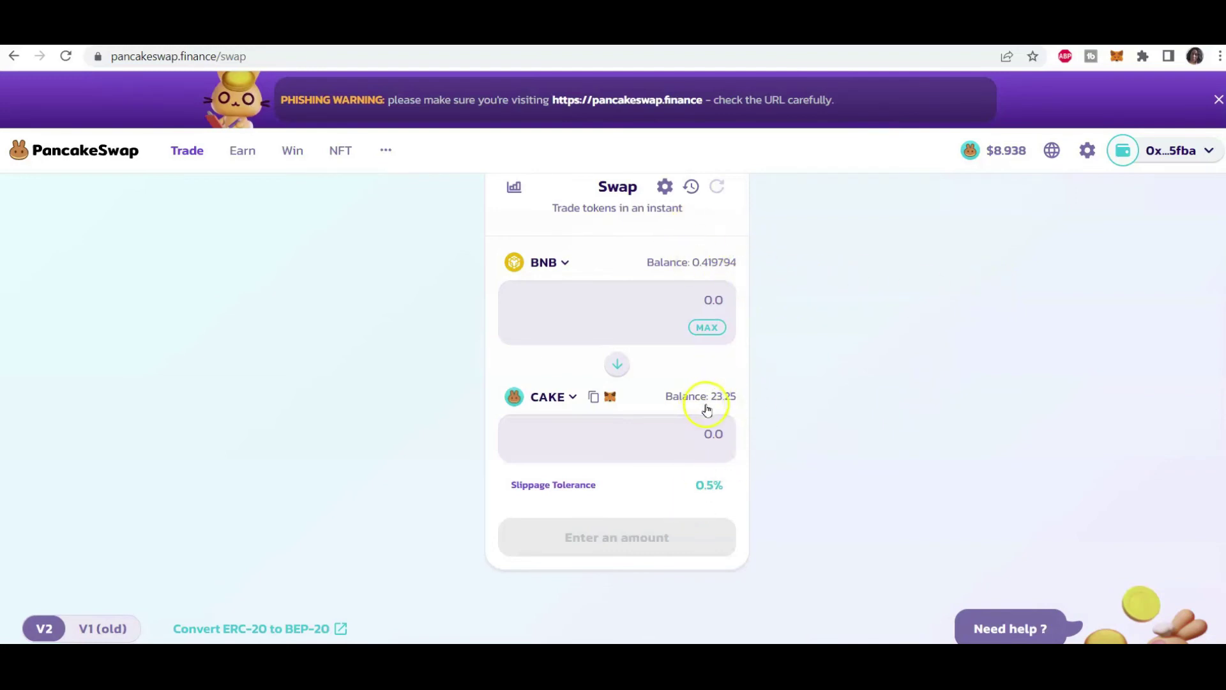
Check PancakeSwap's Liquidity page, then open CAKE/BNB Add Liquidity from Beefy and connect the wallet.
mouse_move(184, 157)
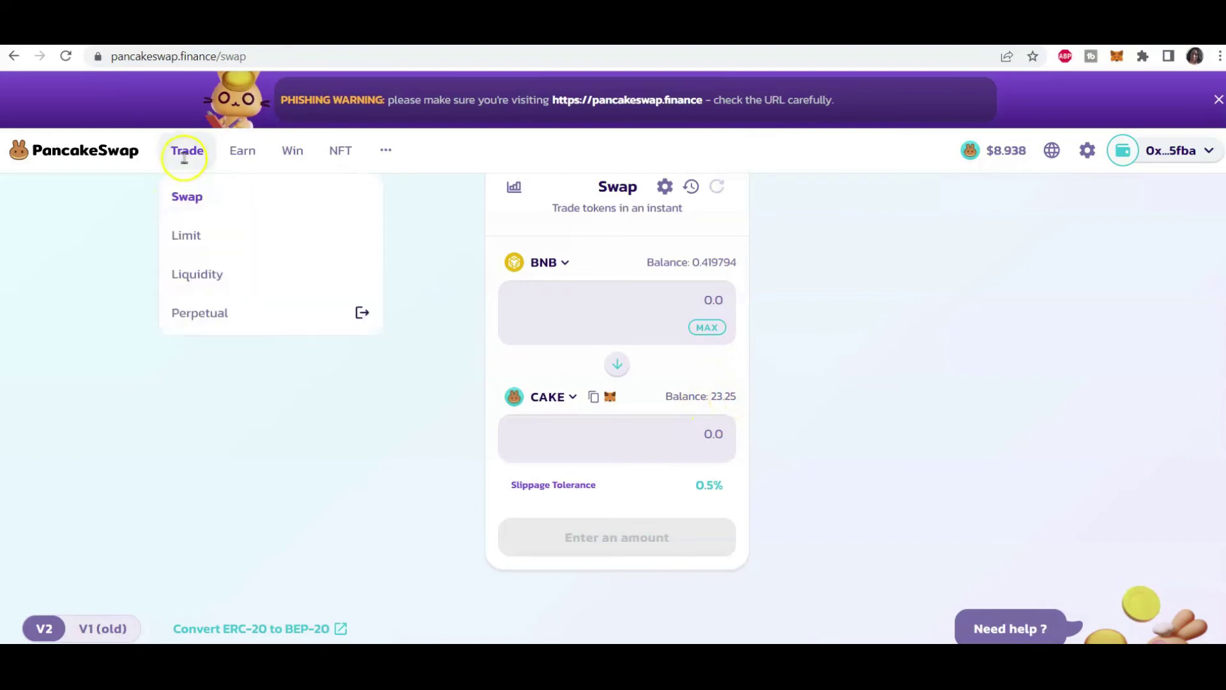
left_click(198, 277)
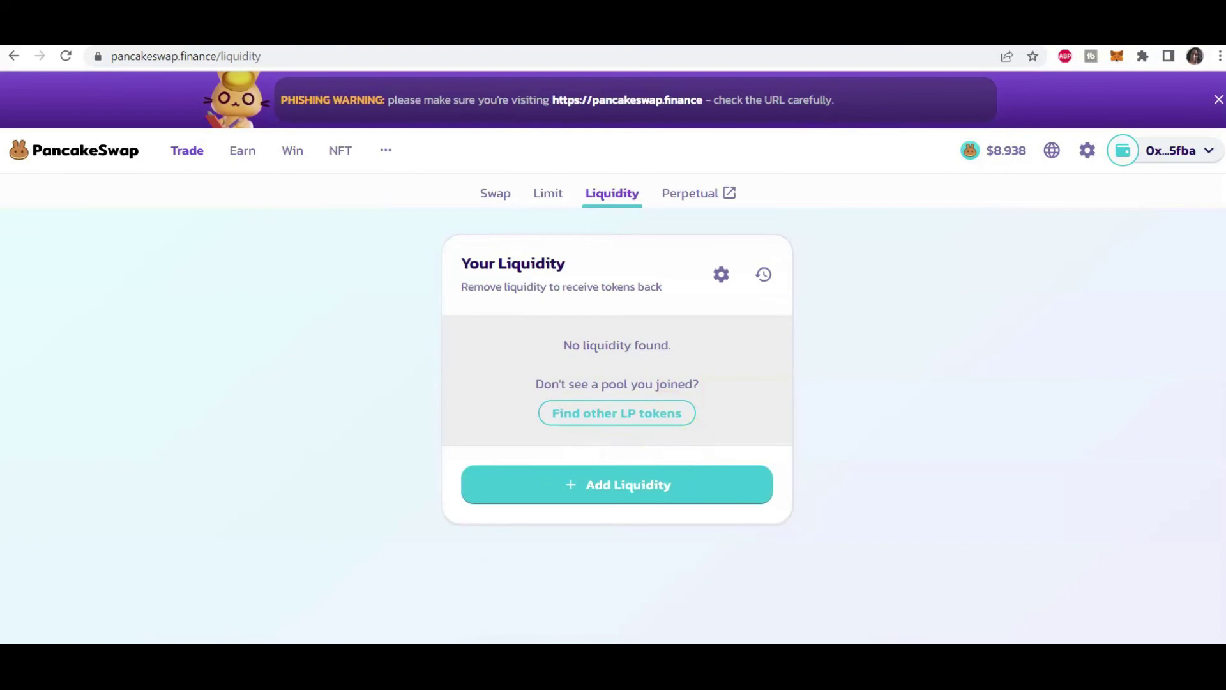
left_click(920, 32)
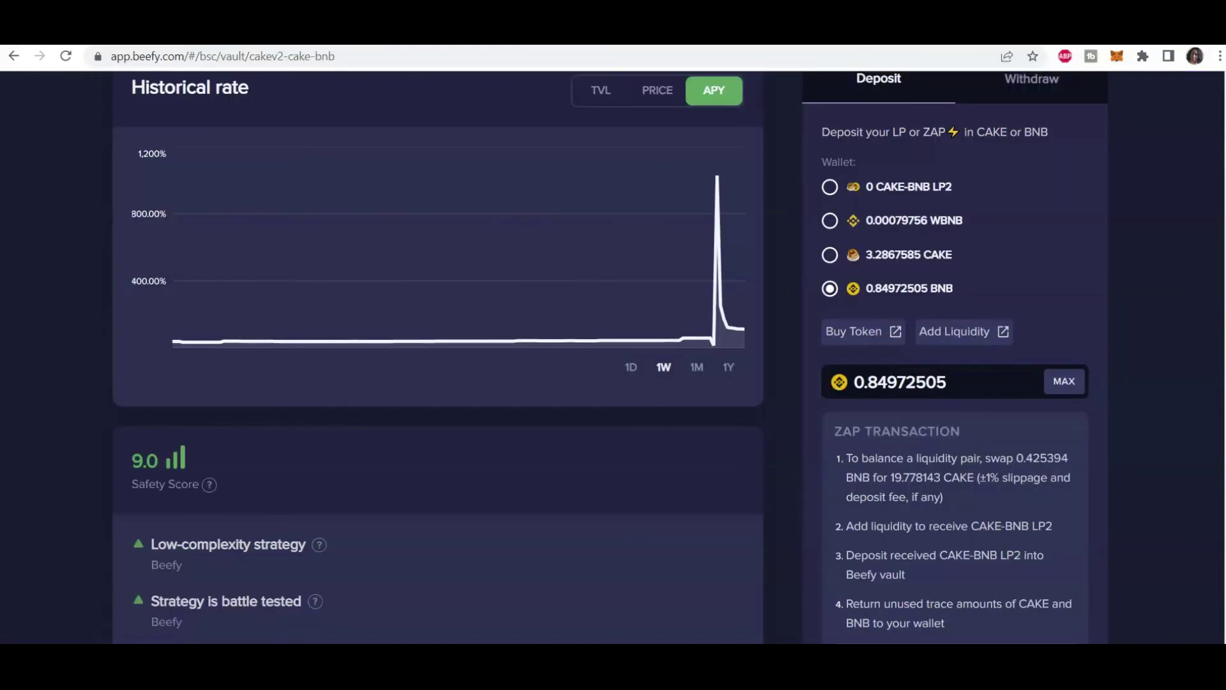
scroll(964, 463, "down", 1)
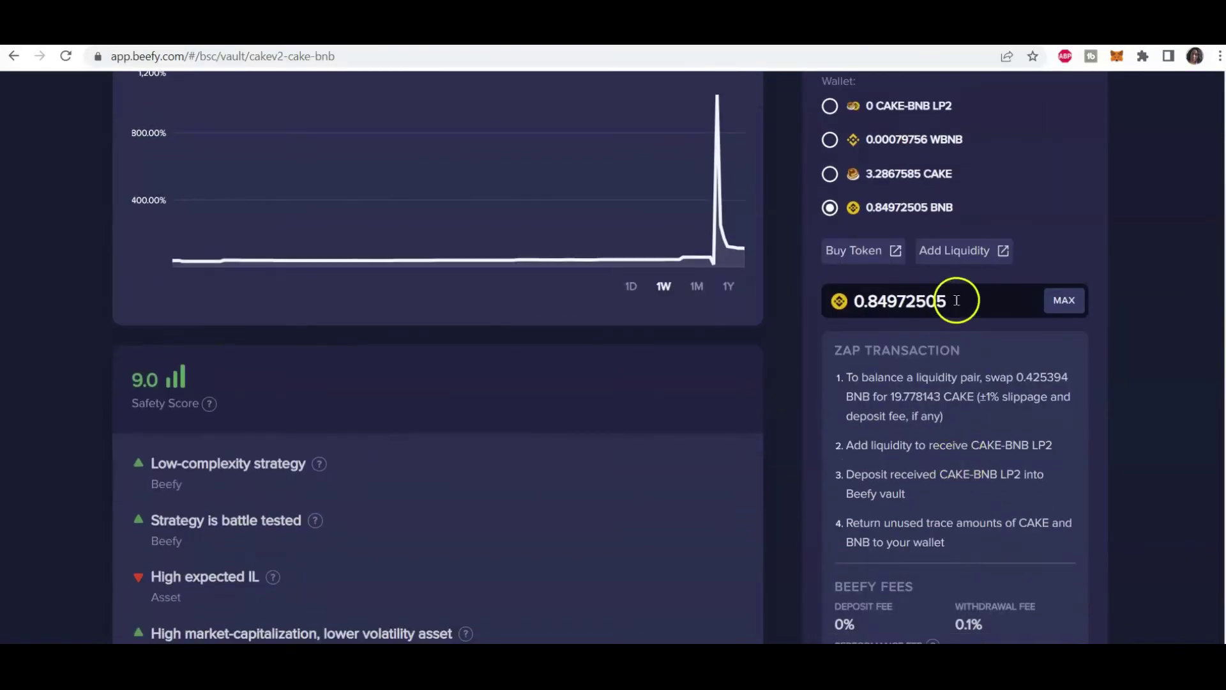
left_click(956, 254)
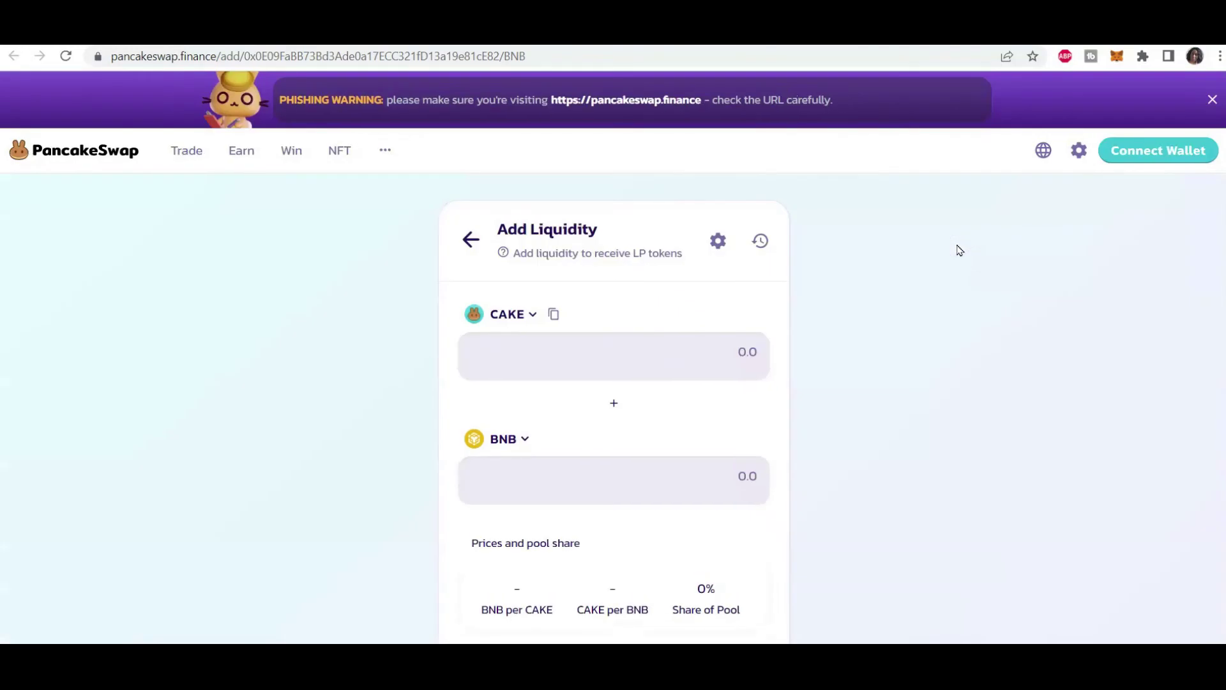
left_click(637, 625)
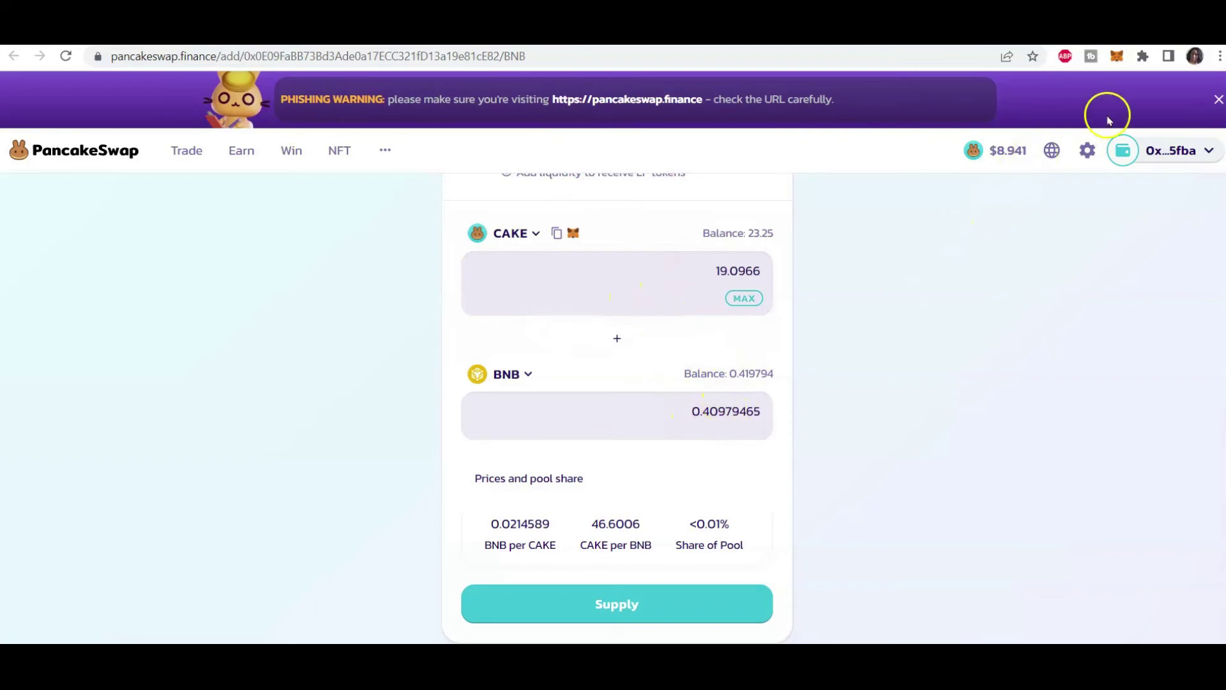
Review the wallet's recent transactions in the account details.
left_click(1122, 146)
mouse_move(1122, 150)
left_click(1101, 194)
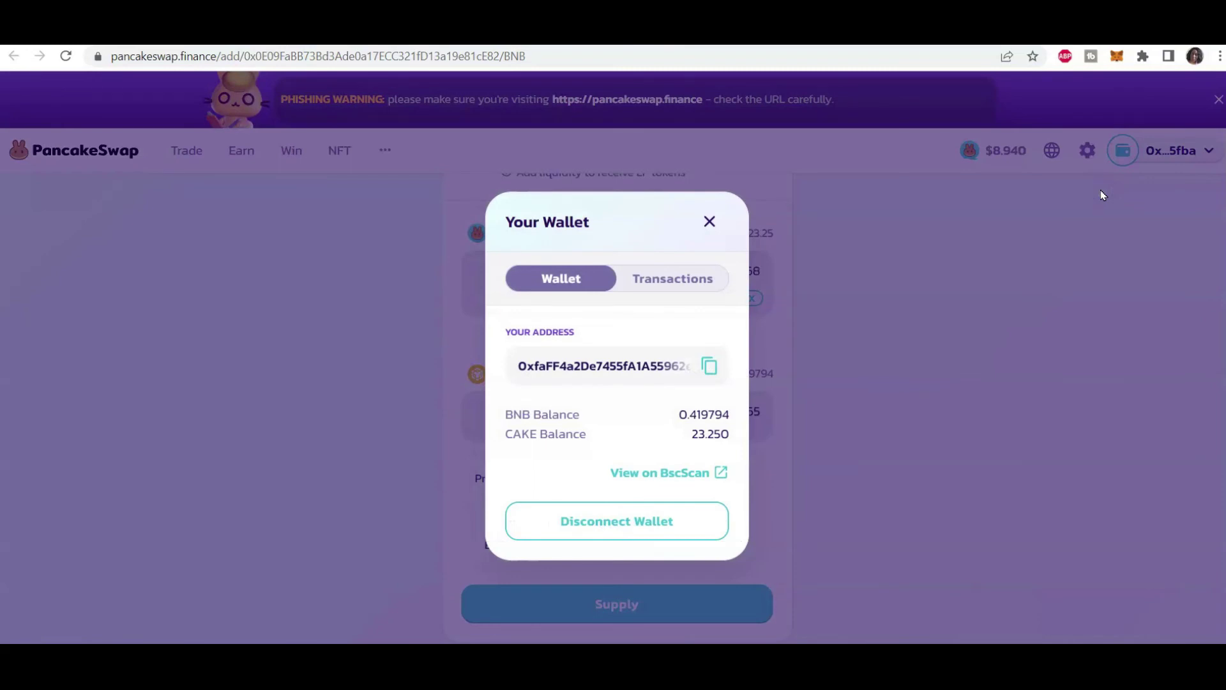
left_click(672, 278)
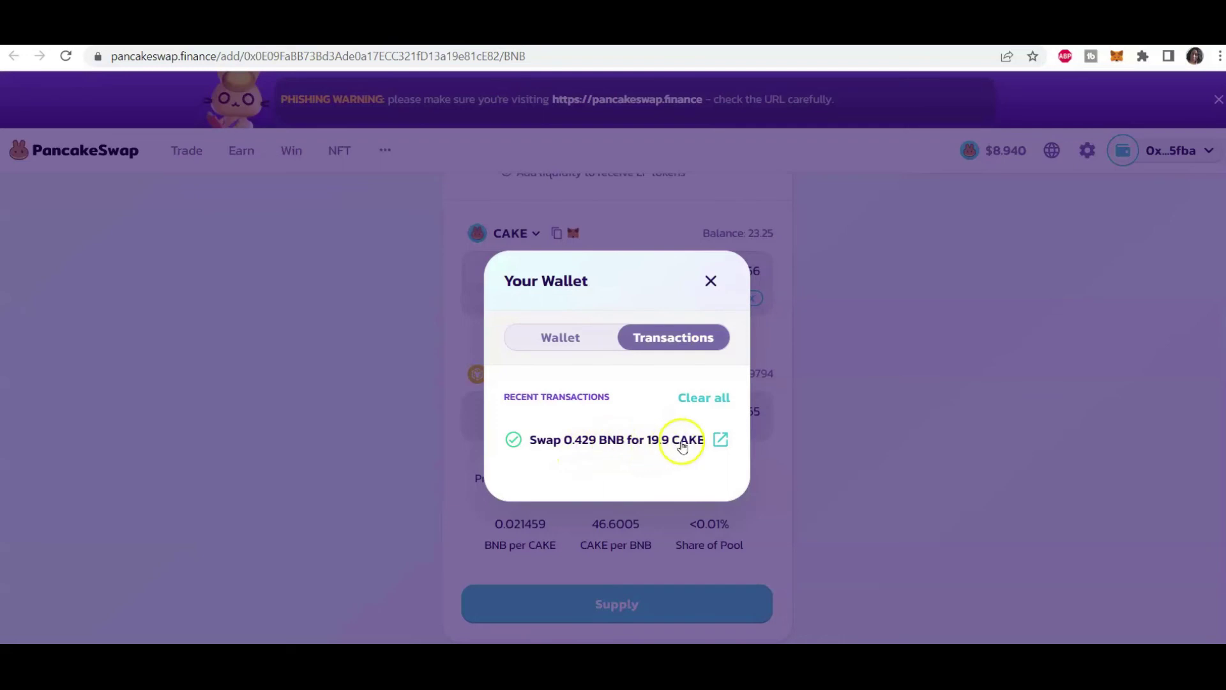
left_click(711, 281)
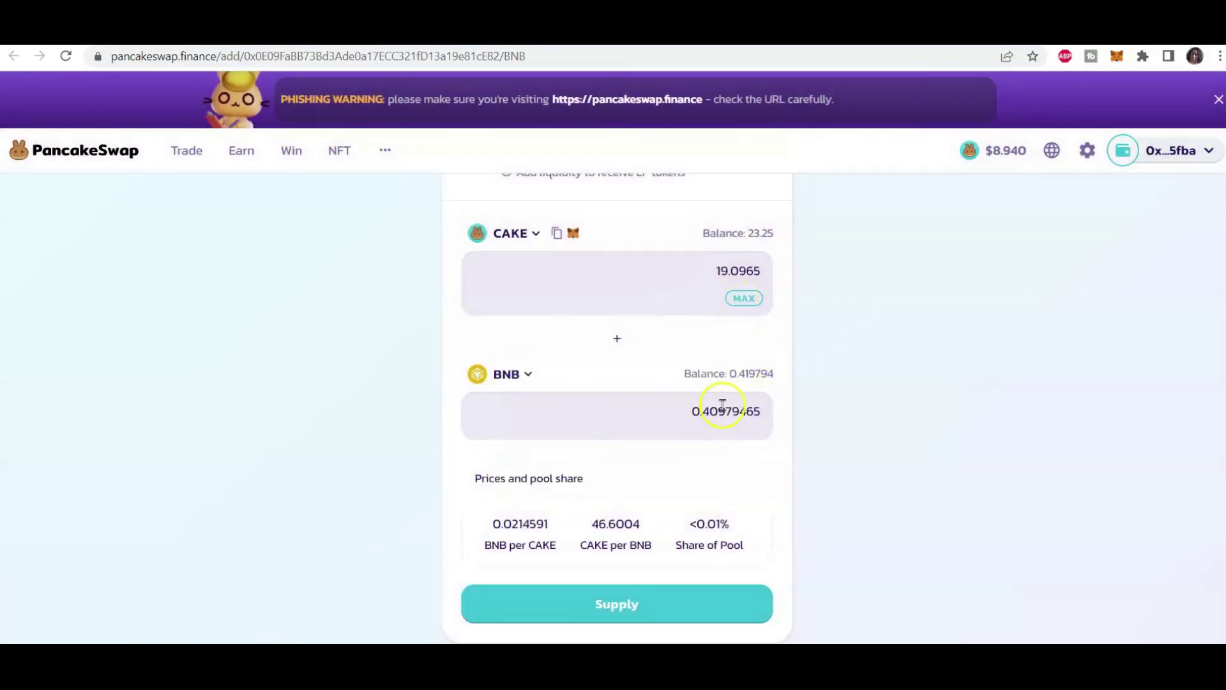
Experiment with the CAKE and BNB amounts, trying 19.99 CAKE.
left_click_drag(713, 413, 741, 408)
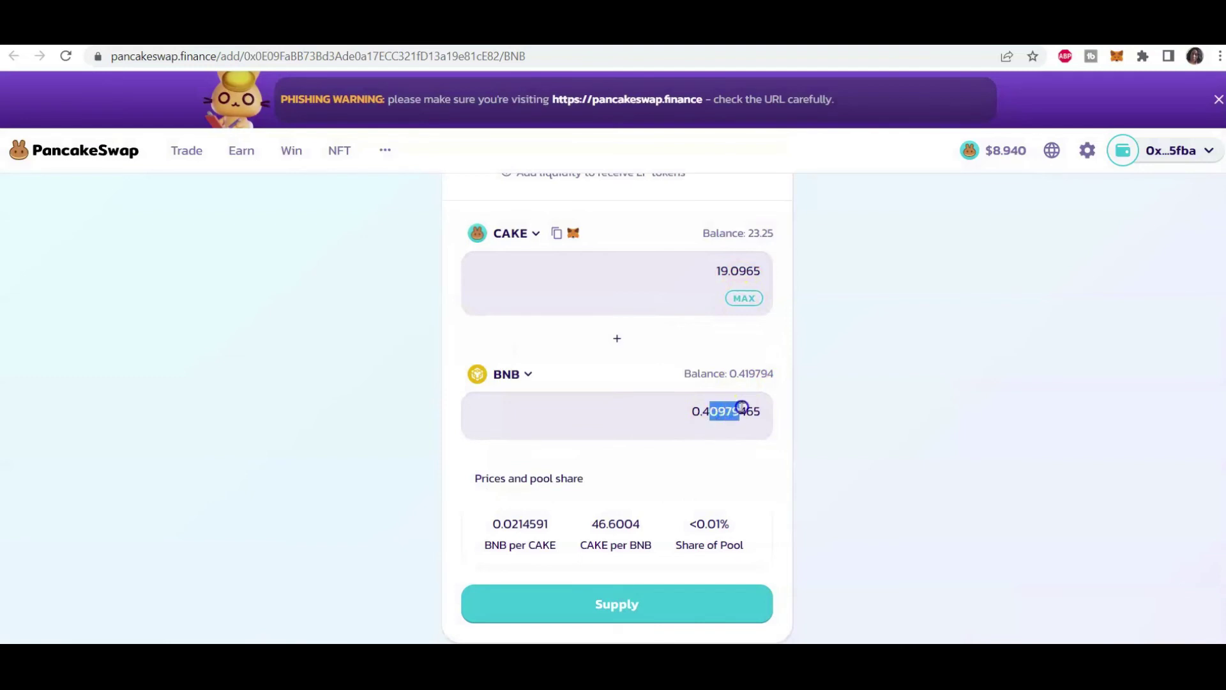
type("2")
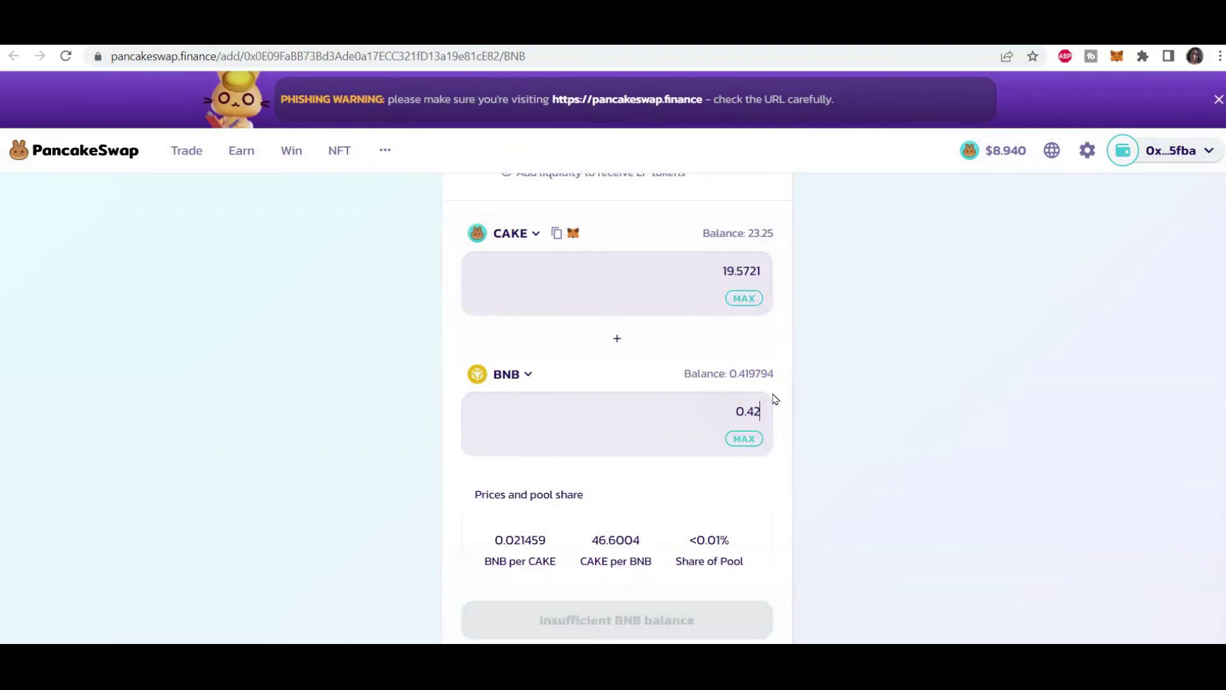
type("9")
key("BackSpace")
key("BackSpace")
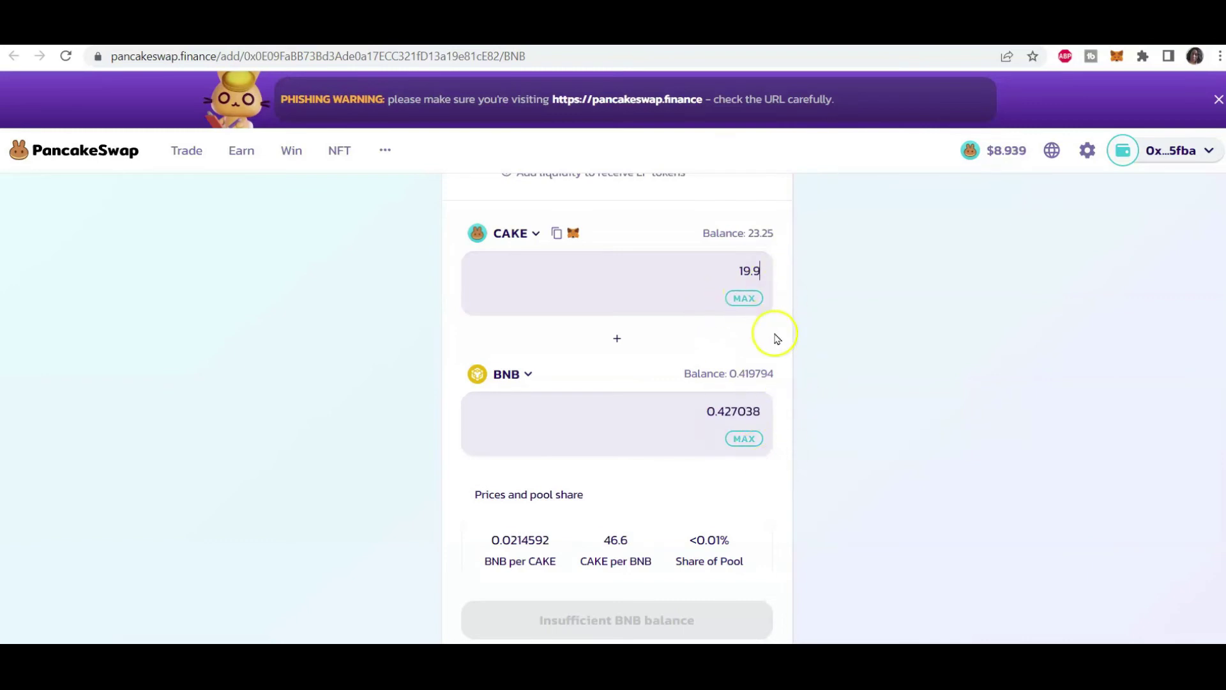
scroll(777, 337, "down", 3)
scroll(776, 339, "up", 3)
scroll(777, 339, "up", 2)
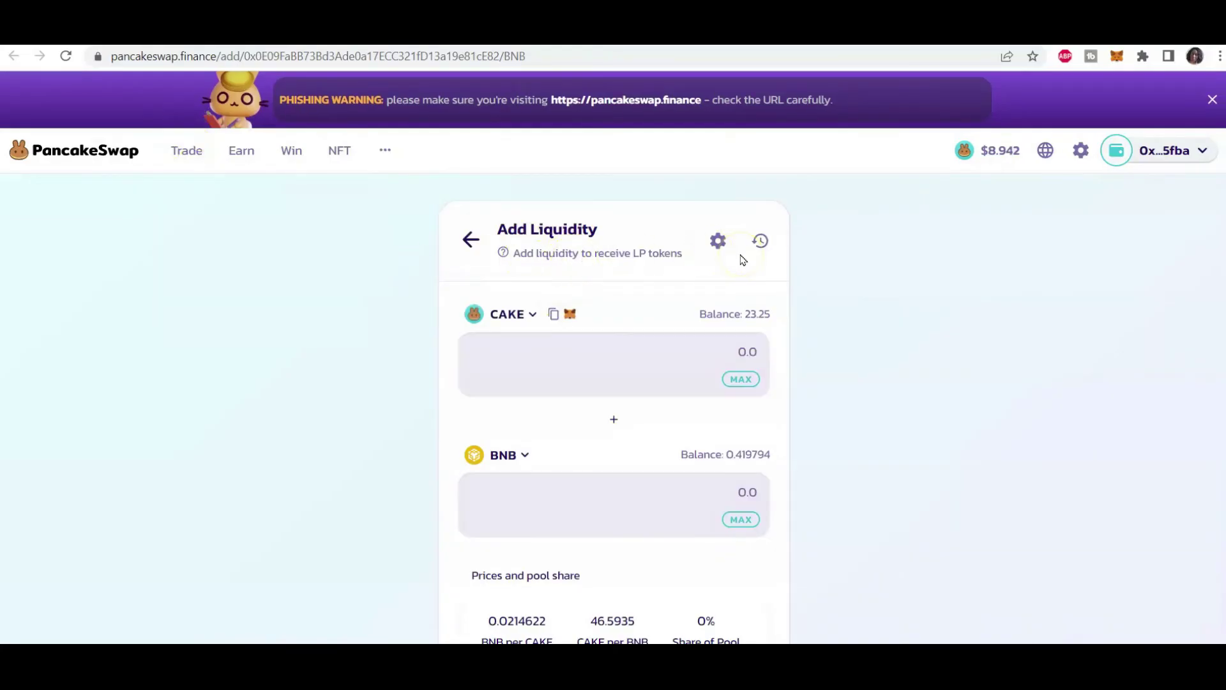
Fill the liquidity form with maximum amounts: 19.0931 CAKE paired with 0.40979465 BNB.
scroll(742, 259, "down", 1)
scroll(743, 259, "up", 1)
scroll(666, 359, "down", 2)
scroll(666, 359, "up", 2)
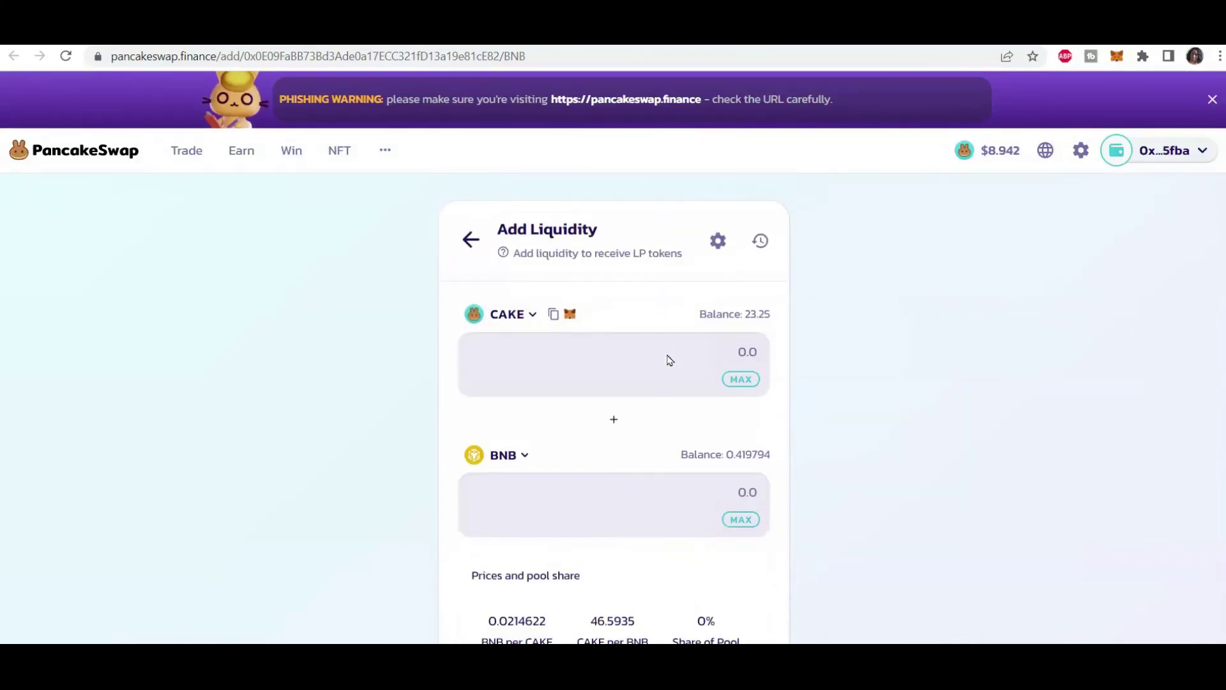
left_click(741, 379)
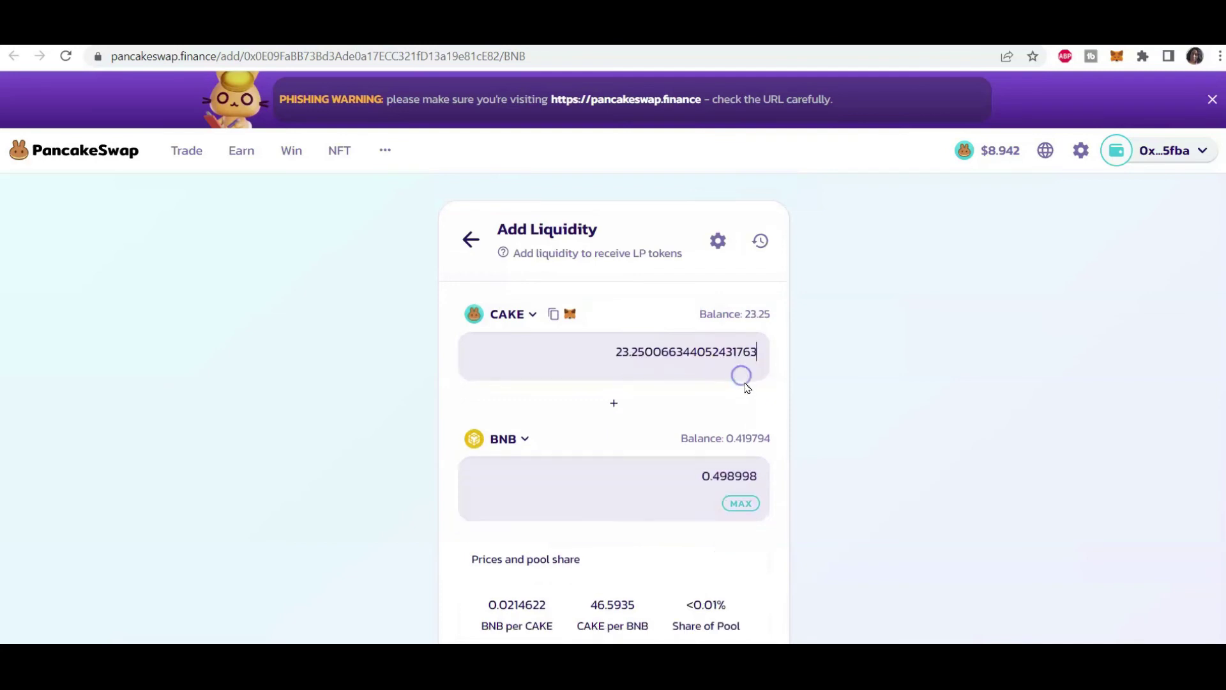
scroll(742, 383, "down", 1)
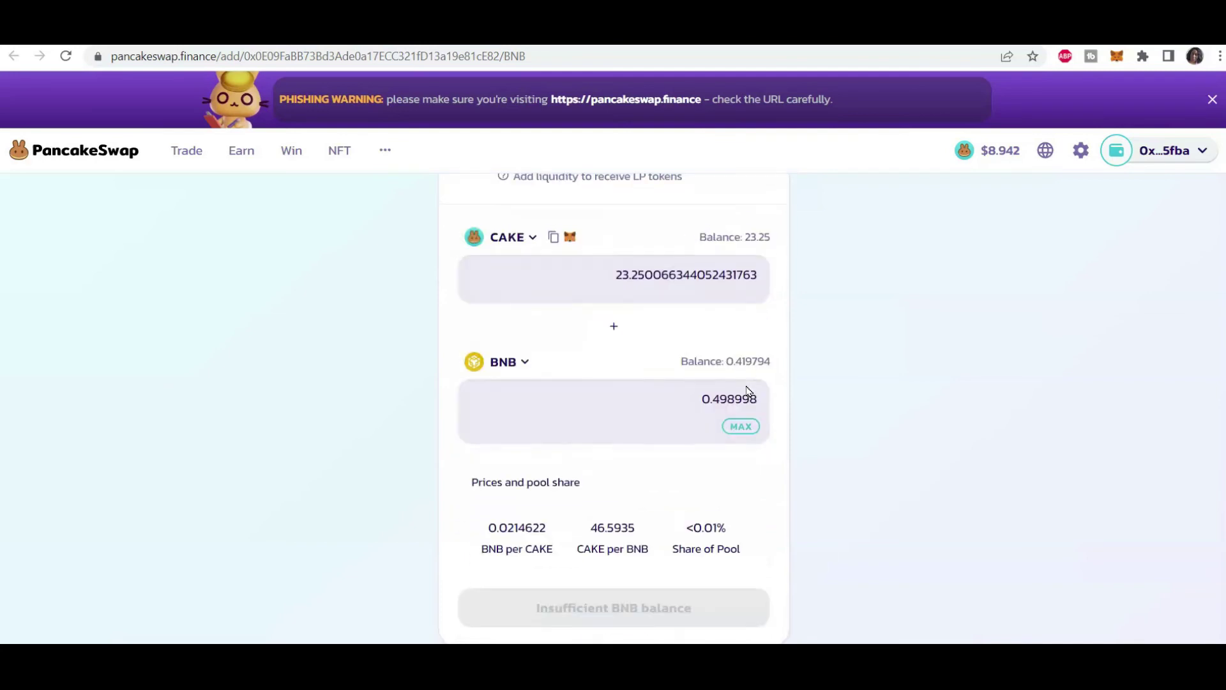
left_click(745, 423)
scroll(749, 435, "down", 1)
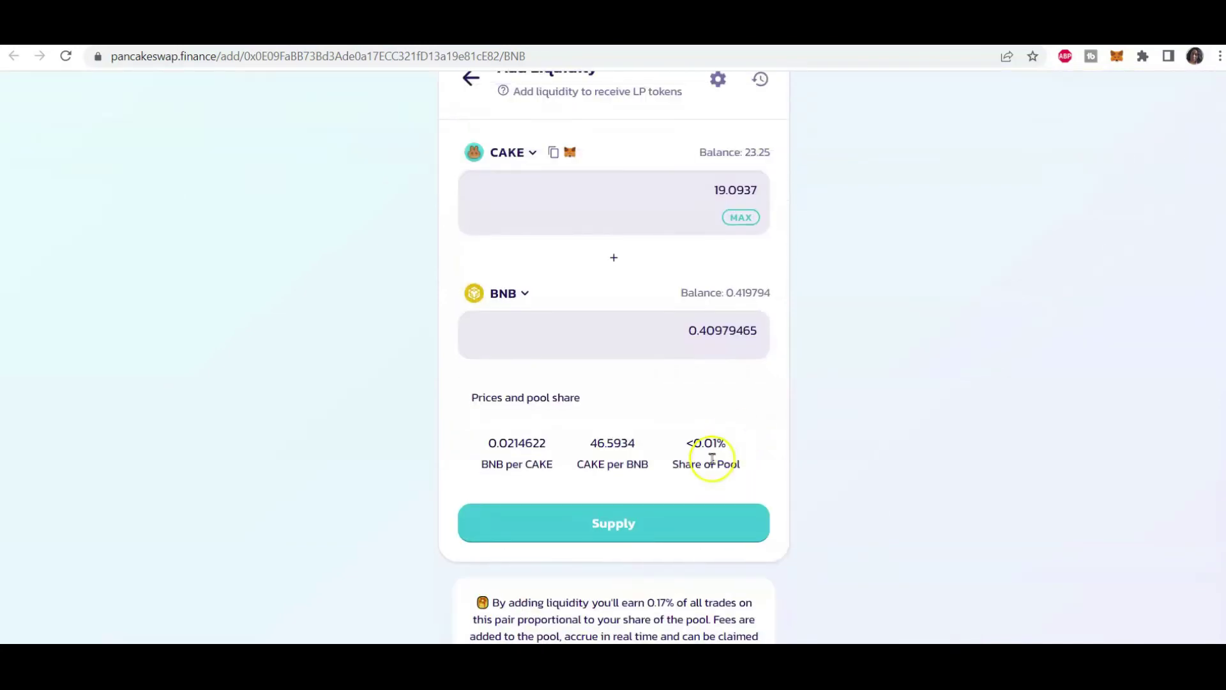
scroll(711, 451, "down", 1)
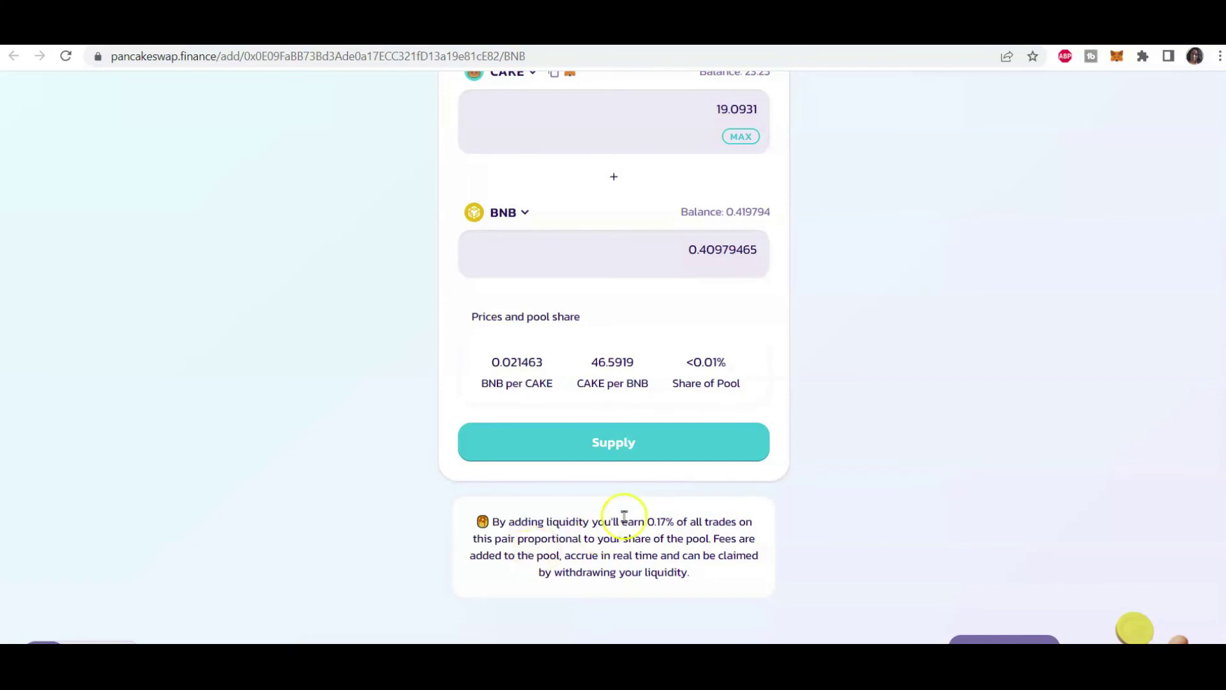
left_click(610, 455)
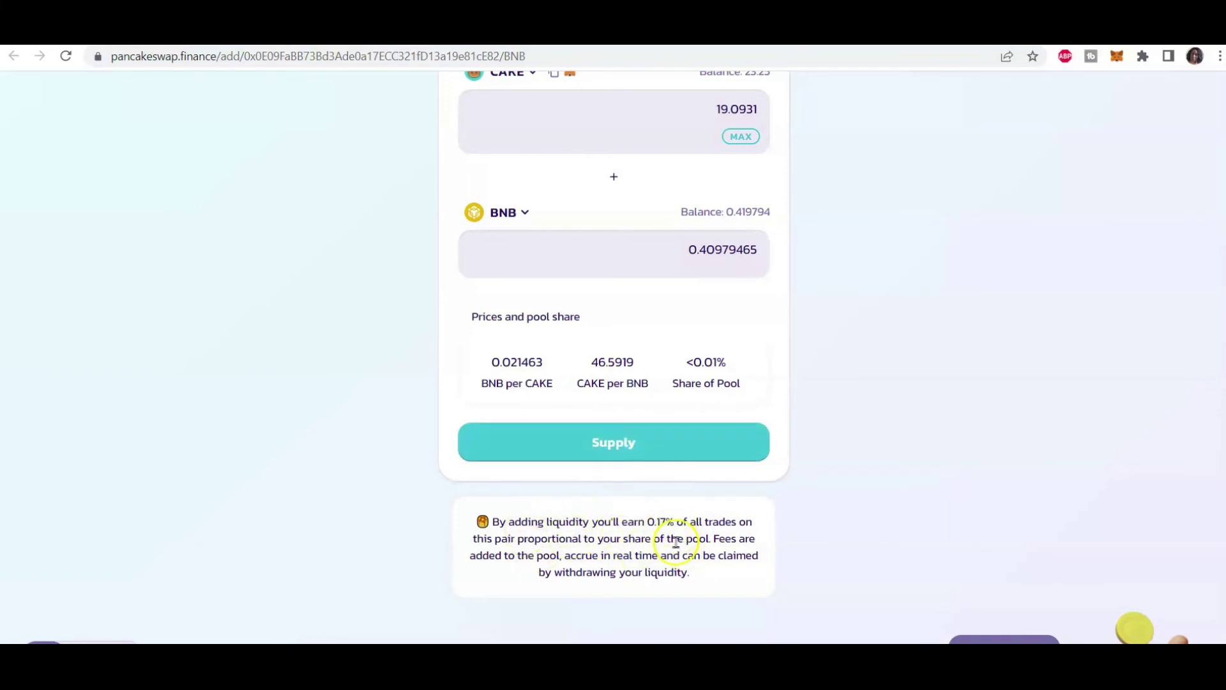
Supply 19.092 CAKE and 0.409794 BNB to the pool and approve it in MetaMask.
left_click(637, 441)
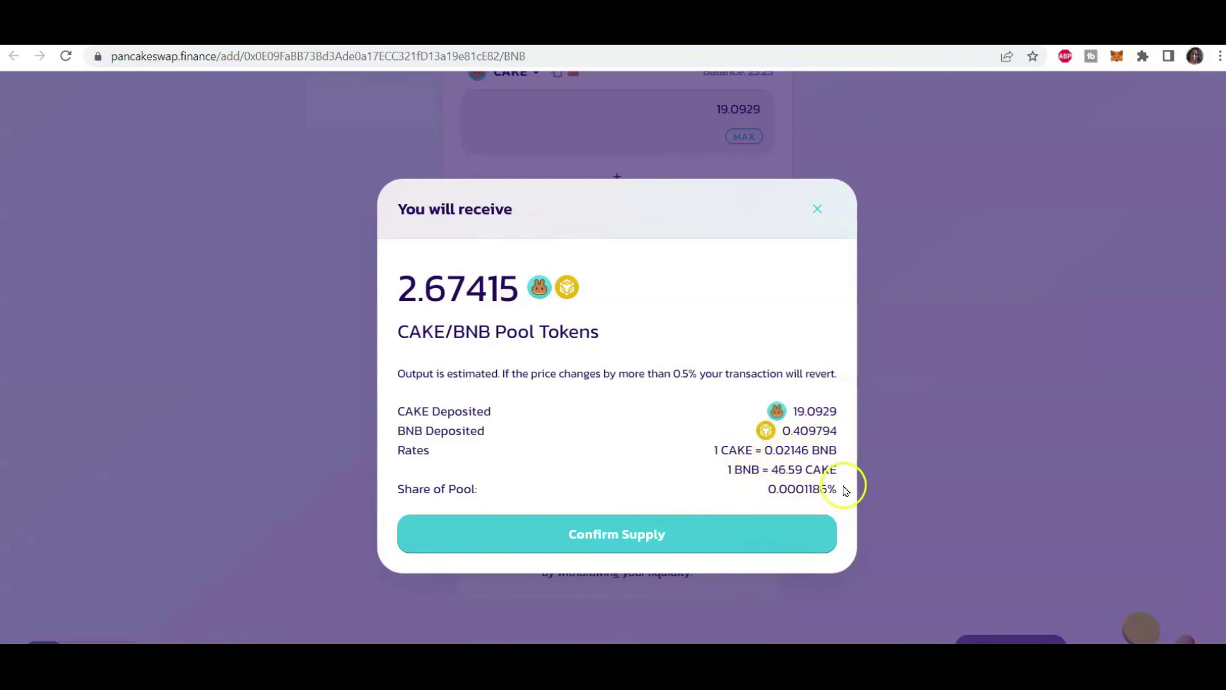
left_click(627, 534)
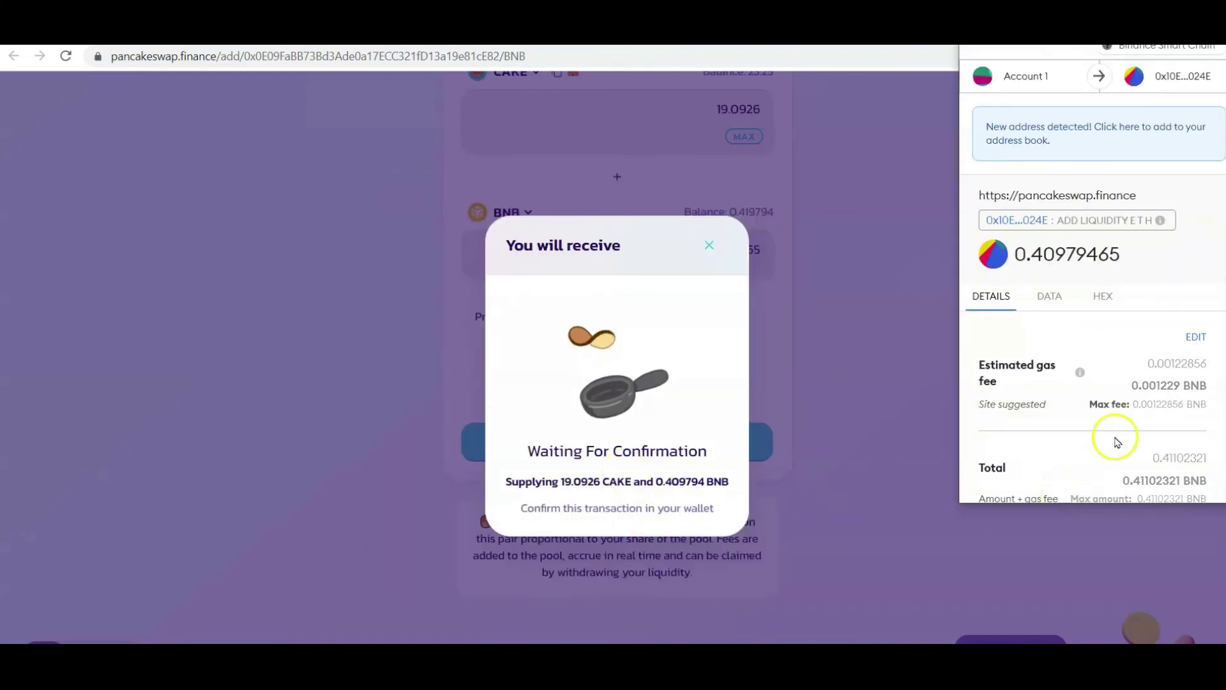
scroll(1124, 396, "down", 2)
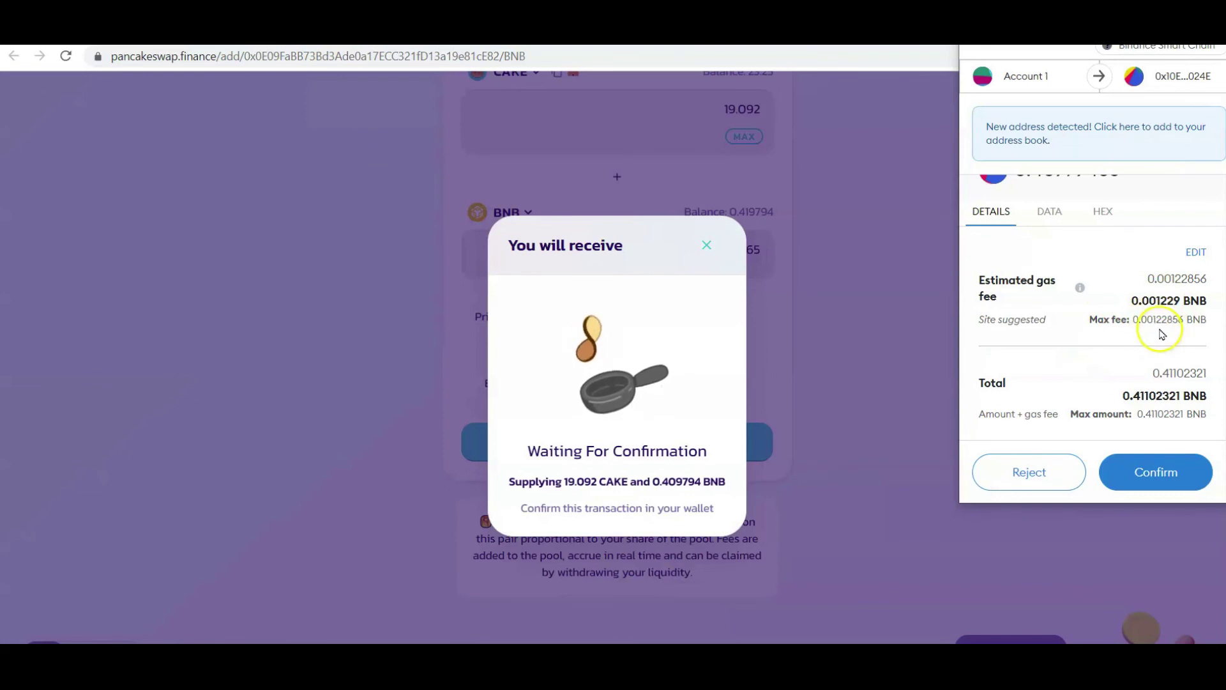
left_click(1160, 471)
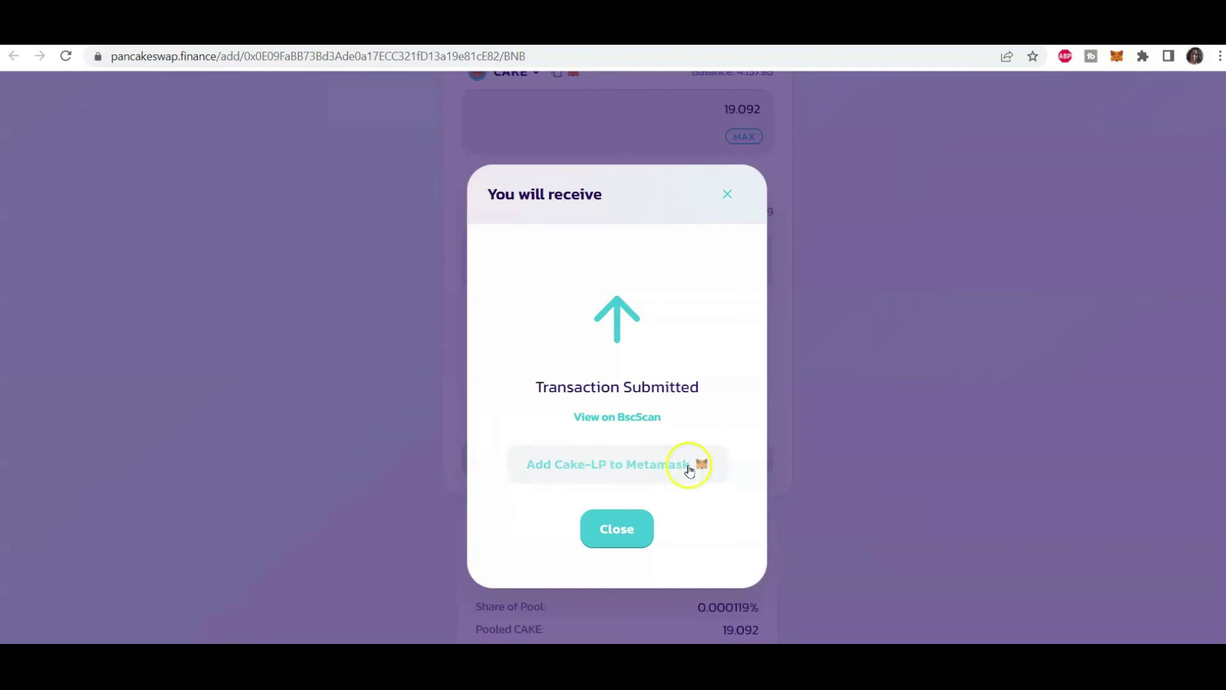
Add the Cake-LP token to MetaMask and close the transaction submitted notice.
left_click(662, 470)
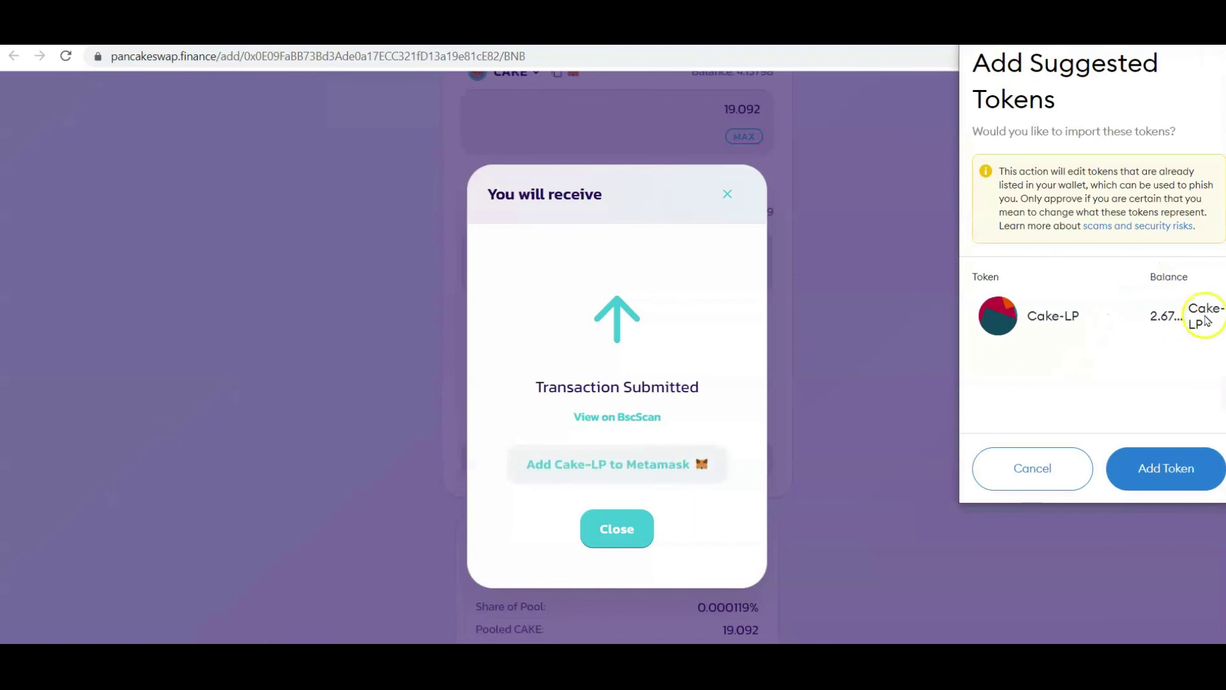
left_click(1162, 470)
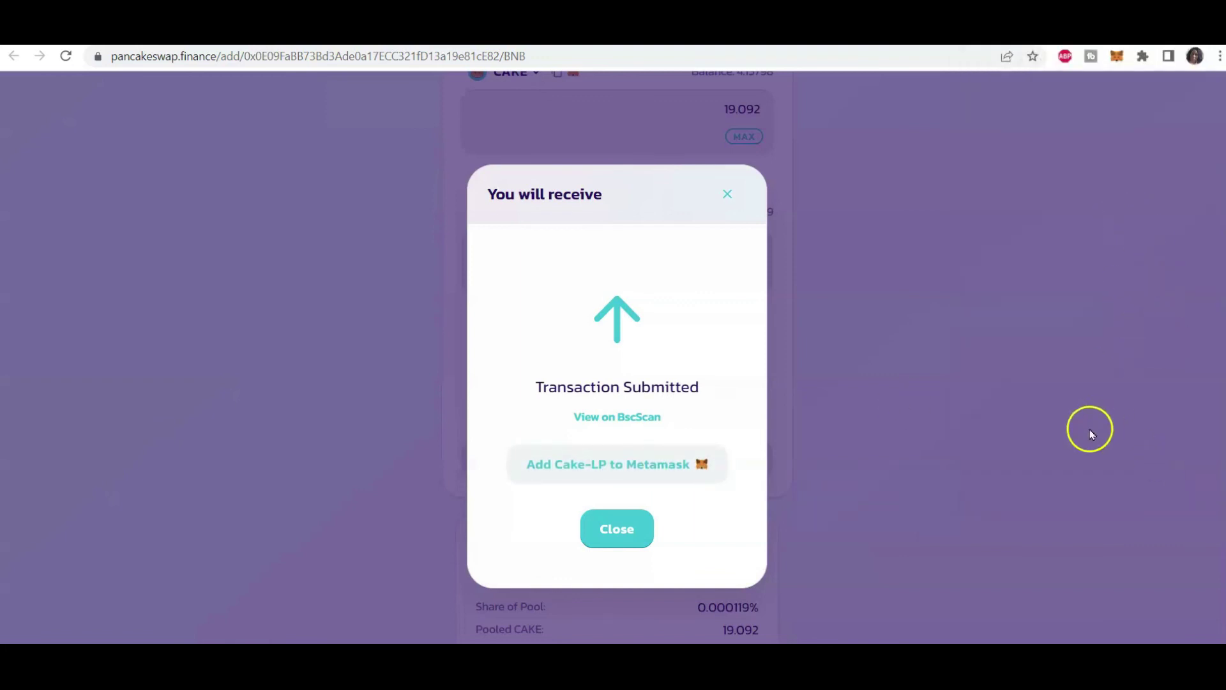
left_click(621, 528)
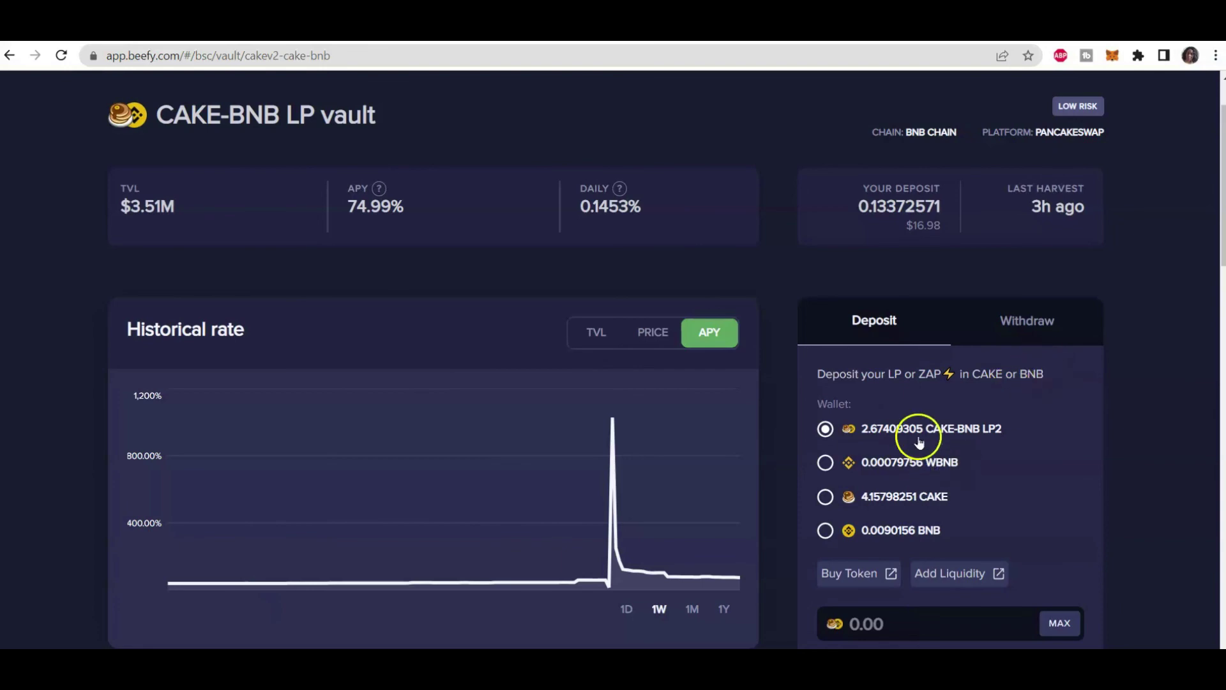
Deposit the full 2.674093045644181869 CAKE-BNB LP2 balance into the vault and confirm it in MetaMask.
scroll(980, 442, "down", 3)
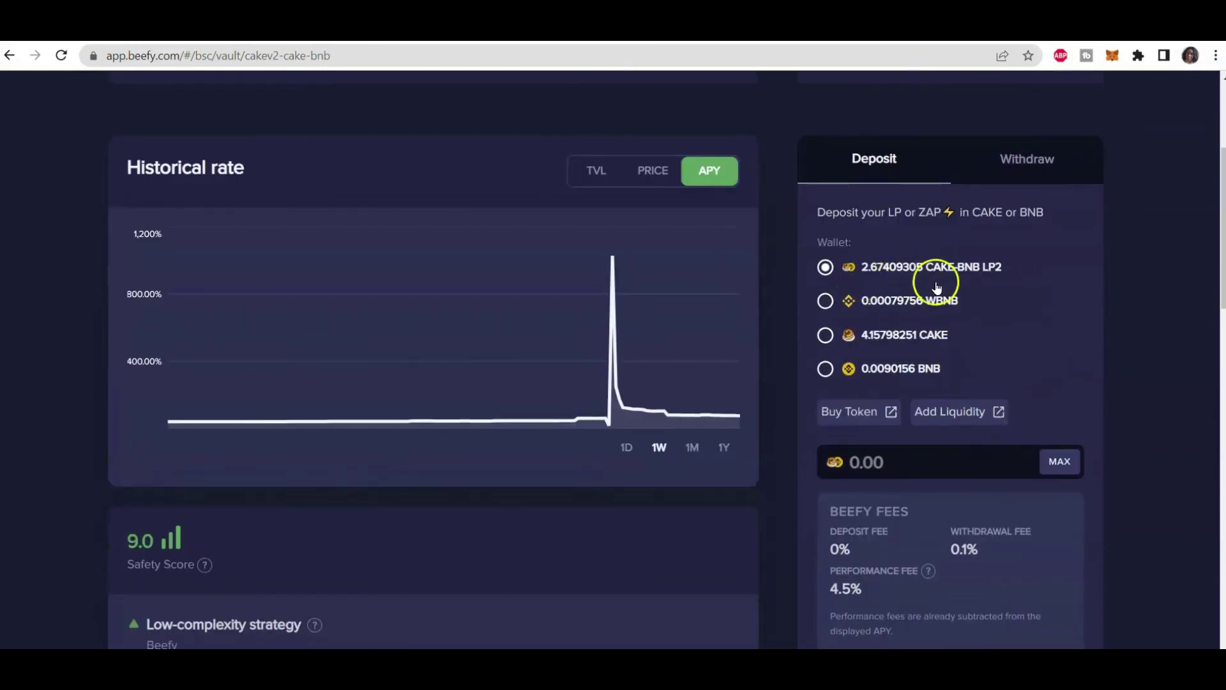
left_click(1065, 463)
scroll(1065, 463, "down", 3)
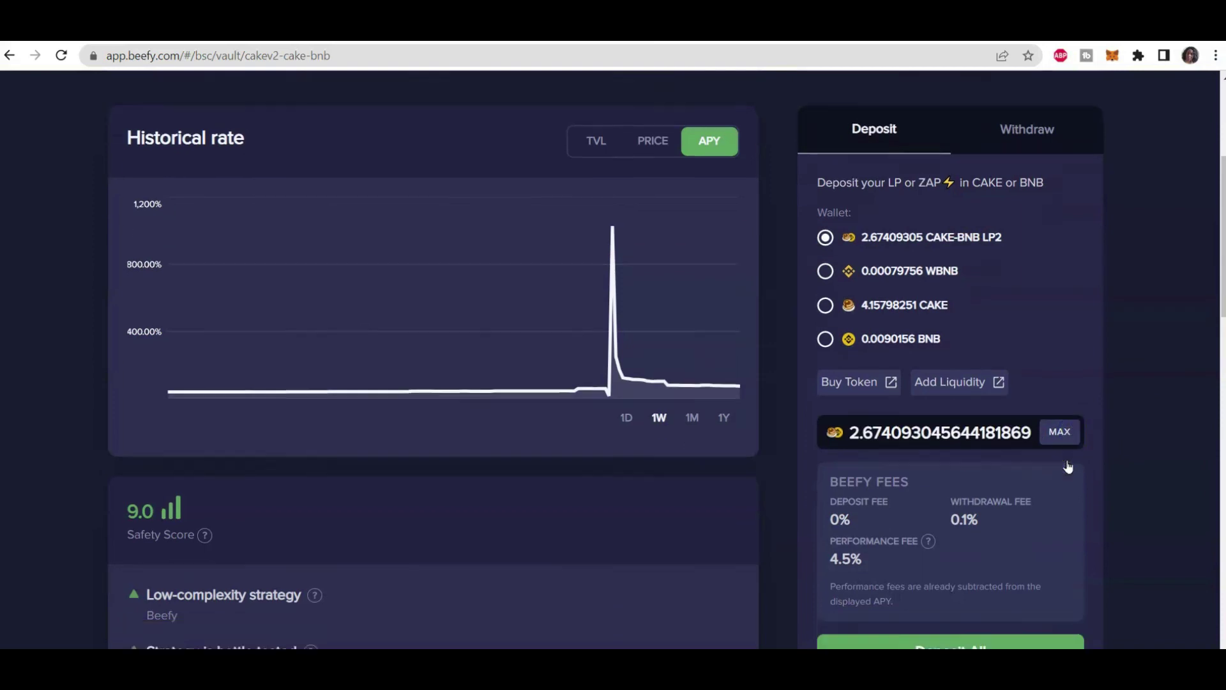
left_click(968, 522)
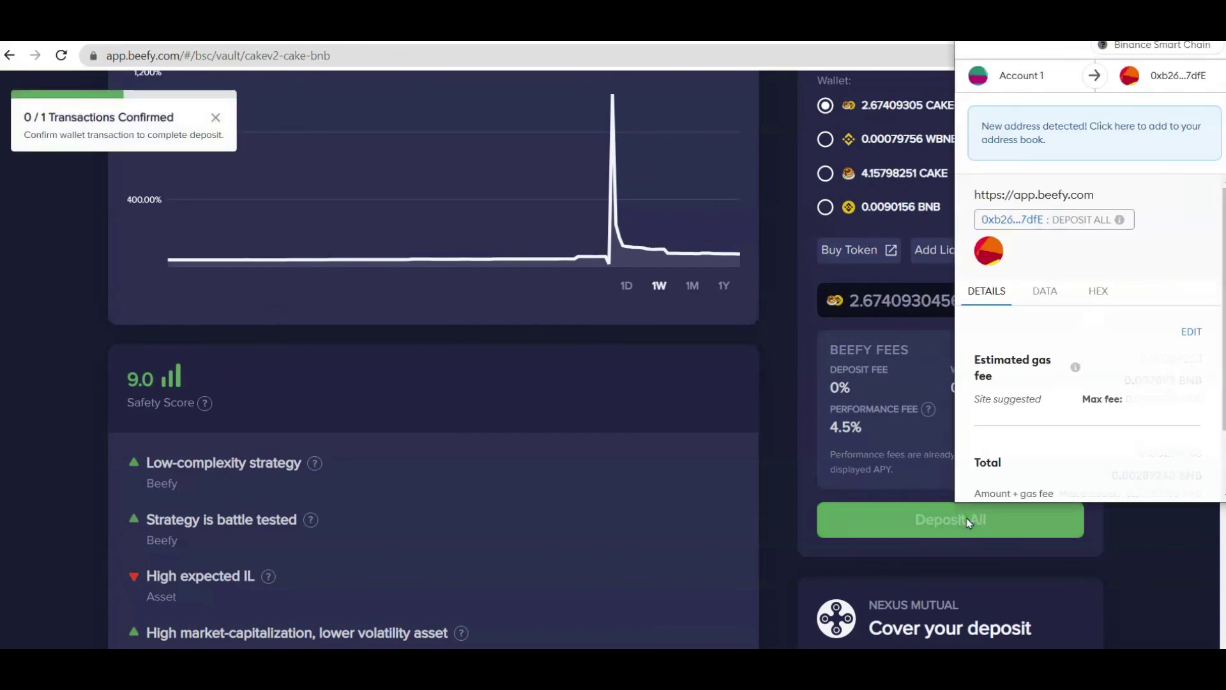
left_click(1201, 433)
scroll(1200, 433, "down", 1)
scroll(1200, 434, "down", 1)
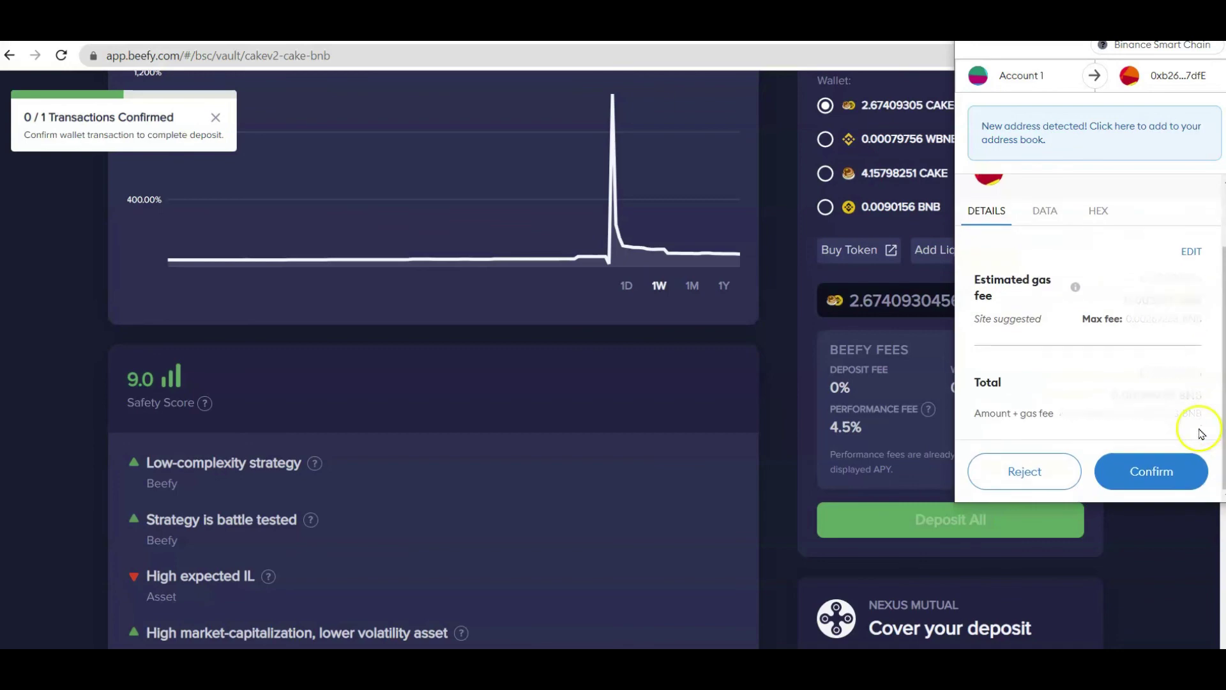
left_click(1161, 468)
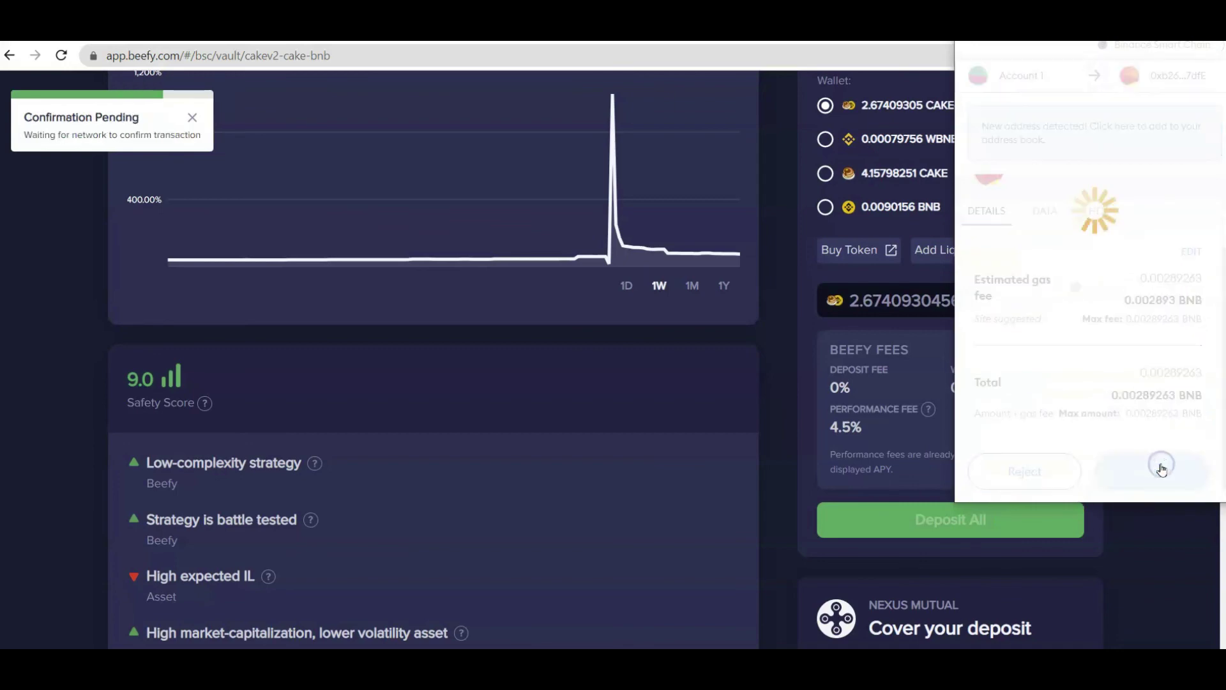